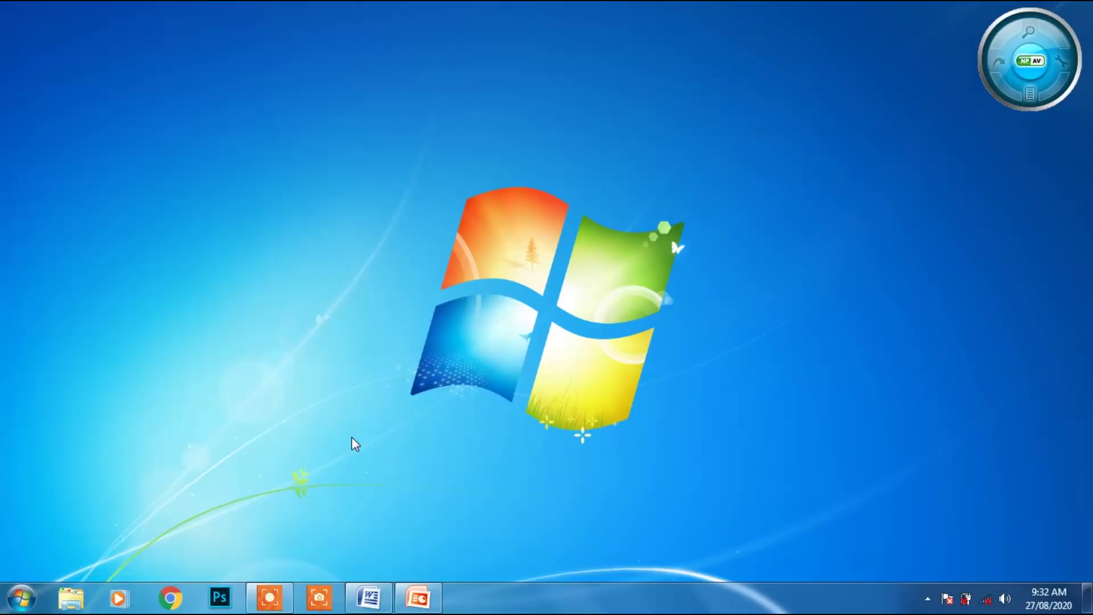
- Launch Microsoft Office Word 2007 from the Start menu's Microsoft Office program folder
click(22, 598)
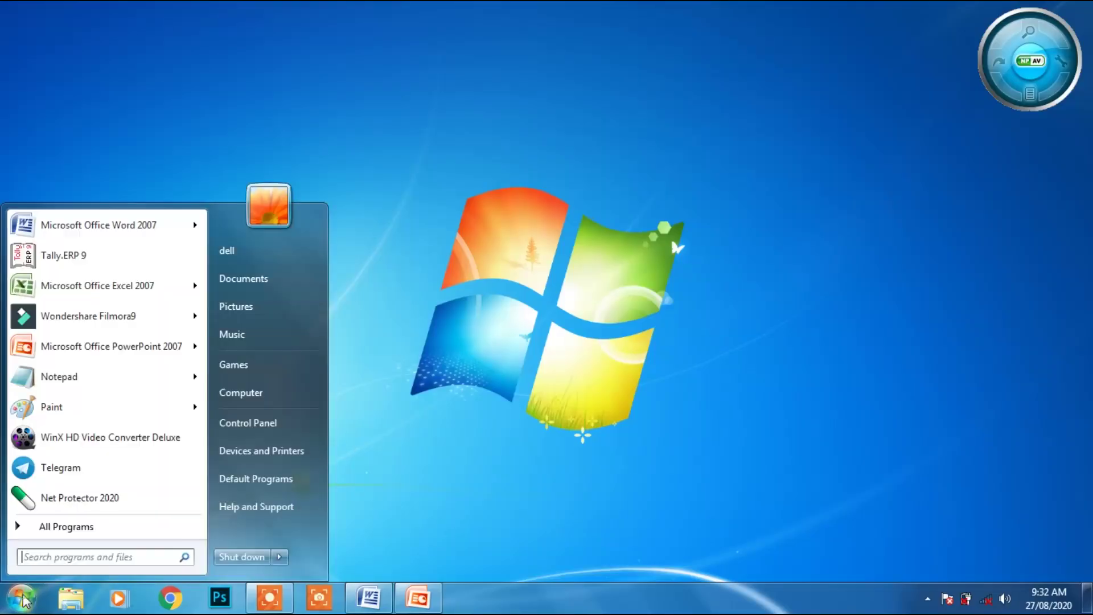
click(56, 528)
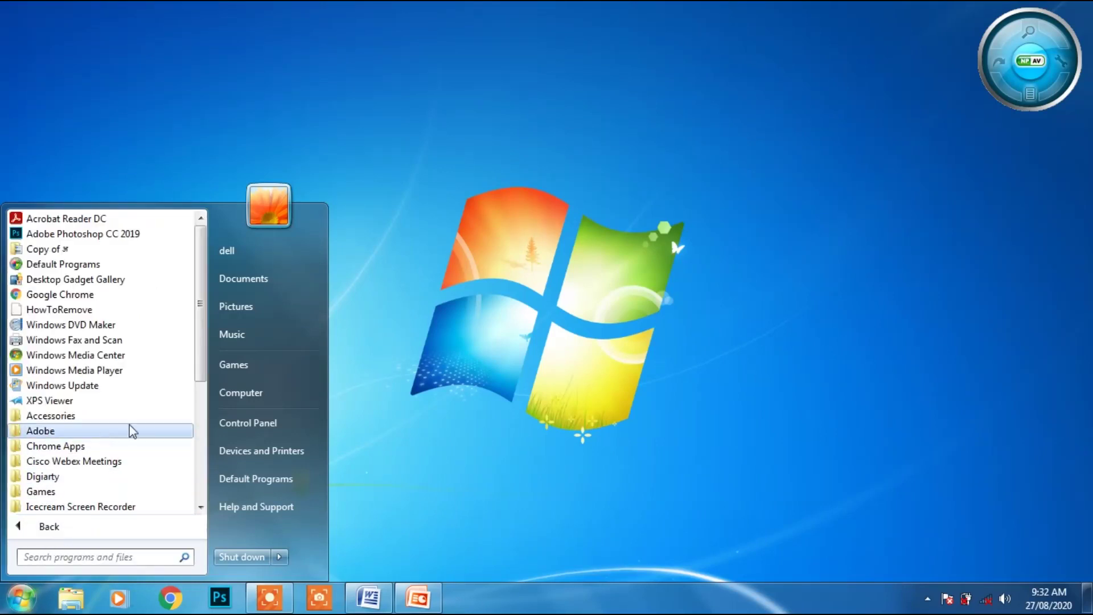
drag(200, 375, 200, 415)
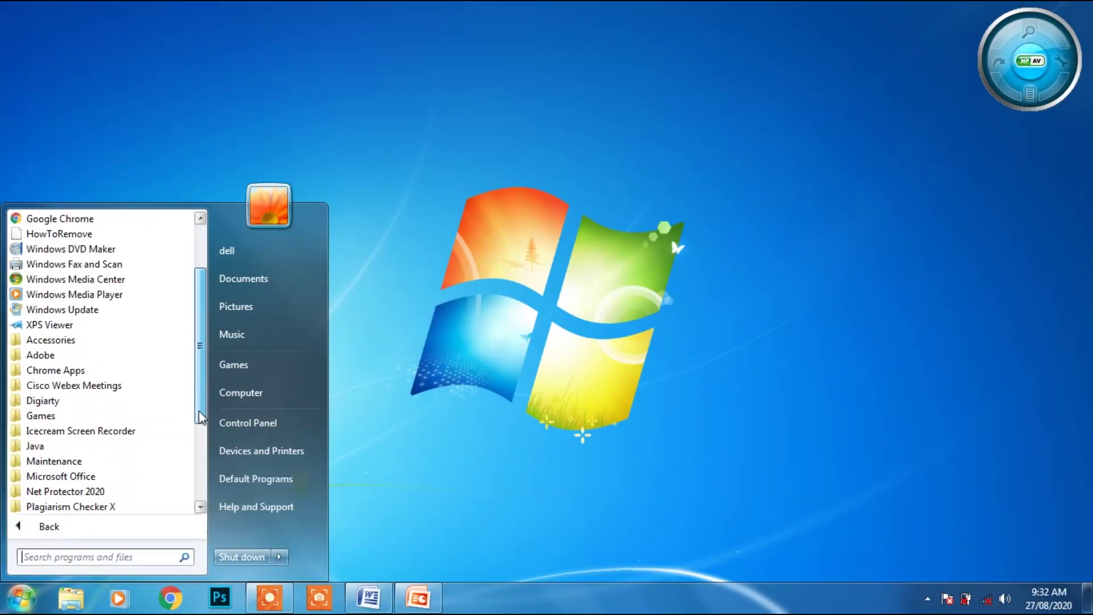
click(83, 480)
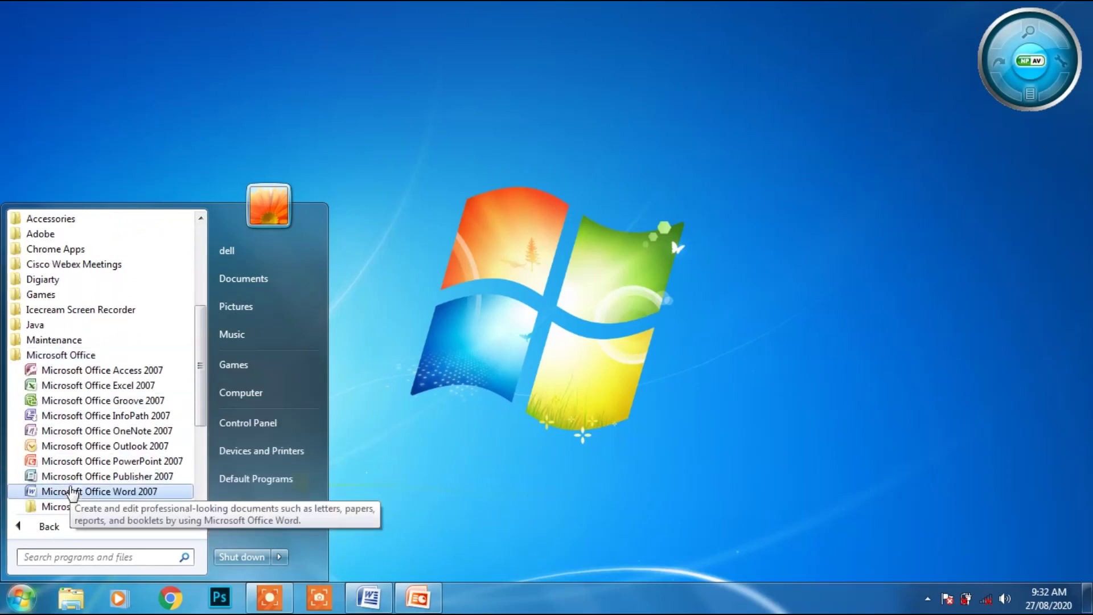
click(107, 493)
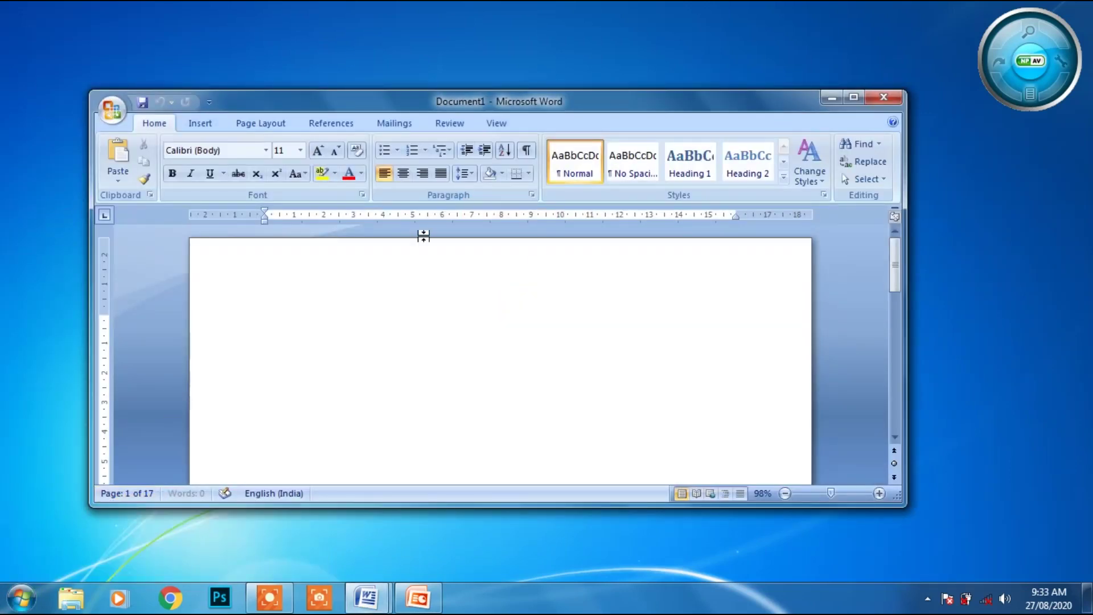
- Maximize the Word window and apply the Aspect document theme
click(848, 101)
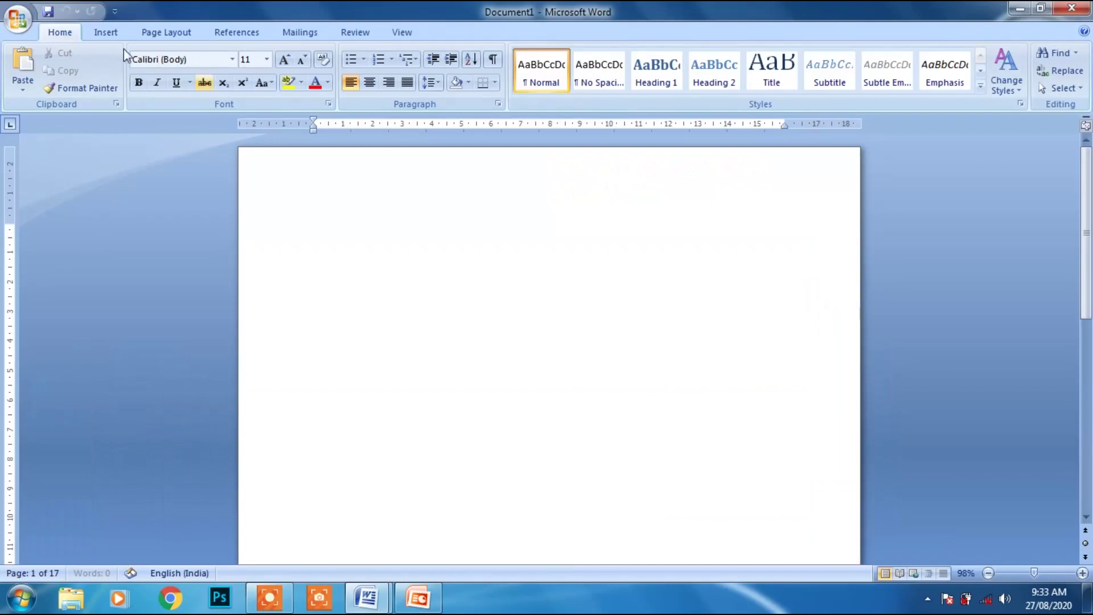
click(157, 37)
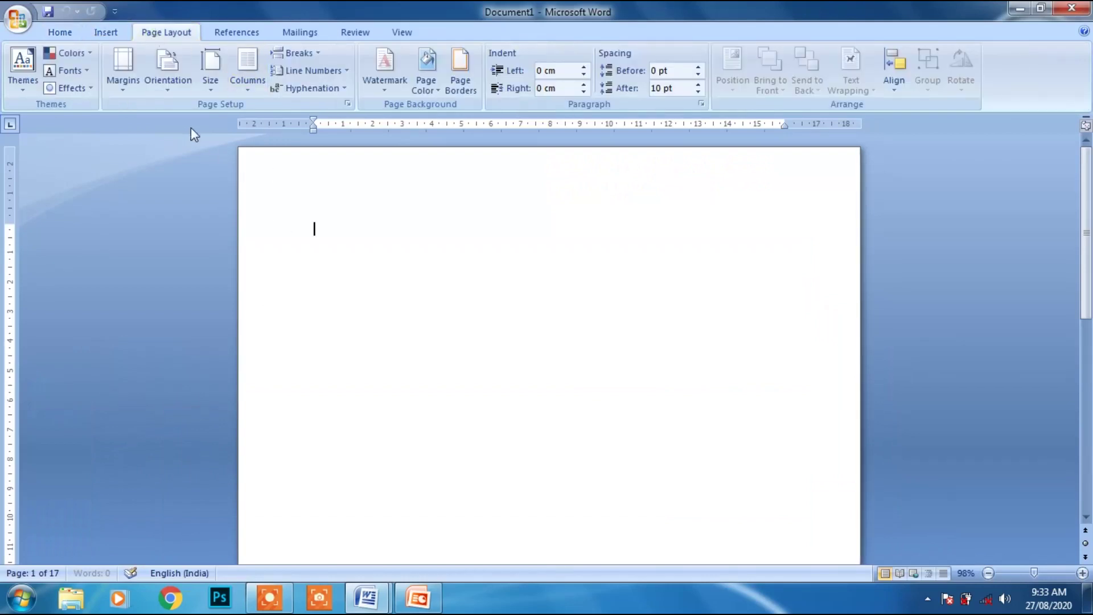
click(25, 91)
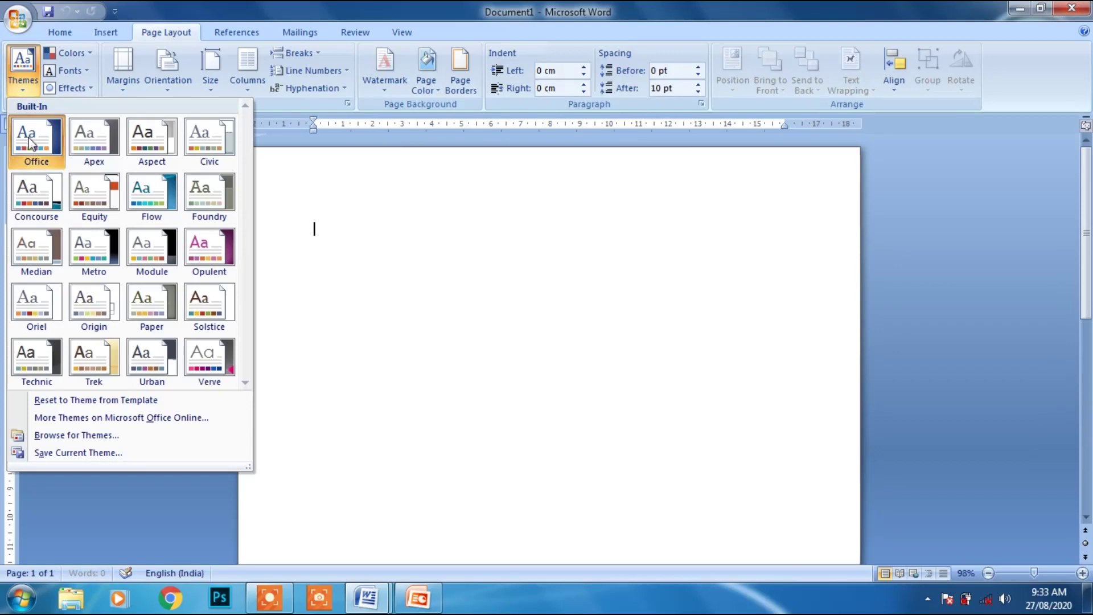
click(165, 134)
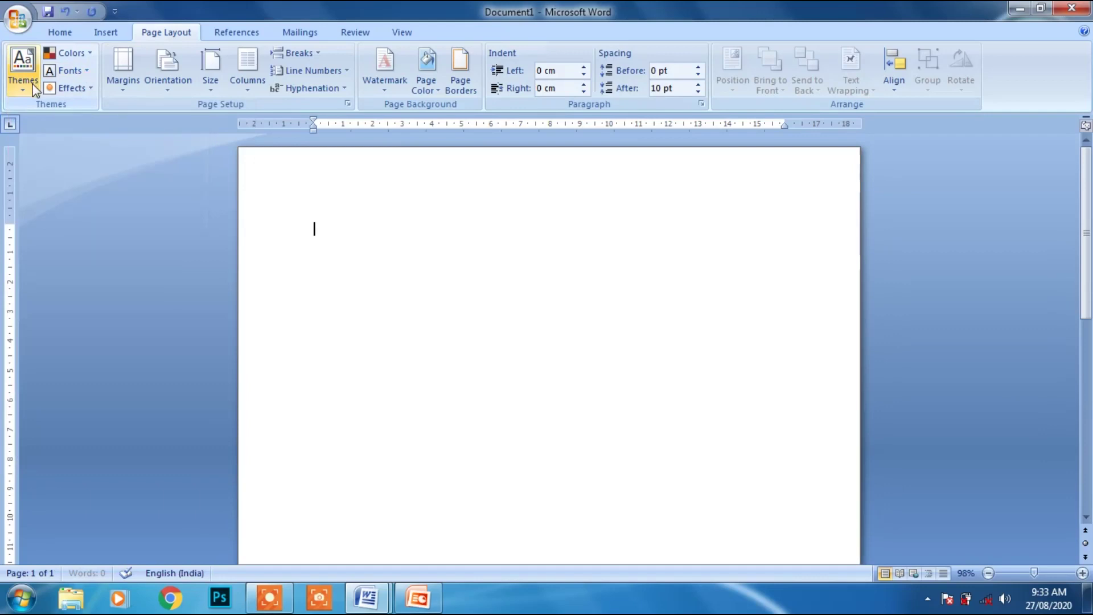
- Apply the Aspect theme colours, a theme font set and the Aspect theme effects
click(88, 54)
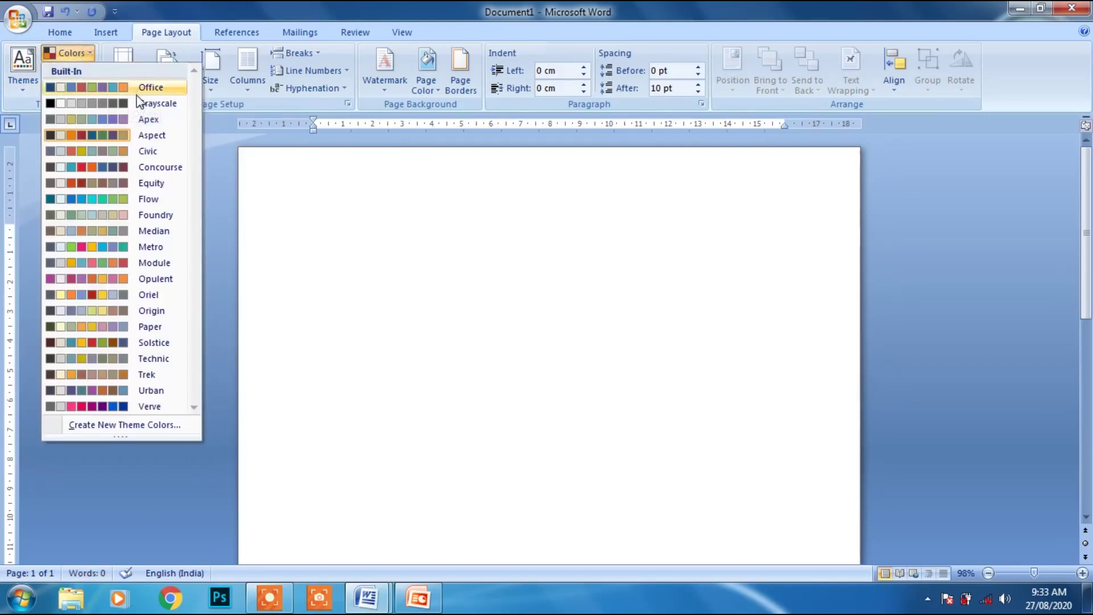
click(86, 137)
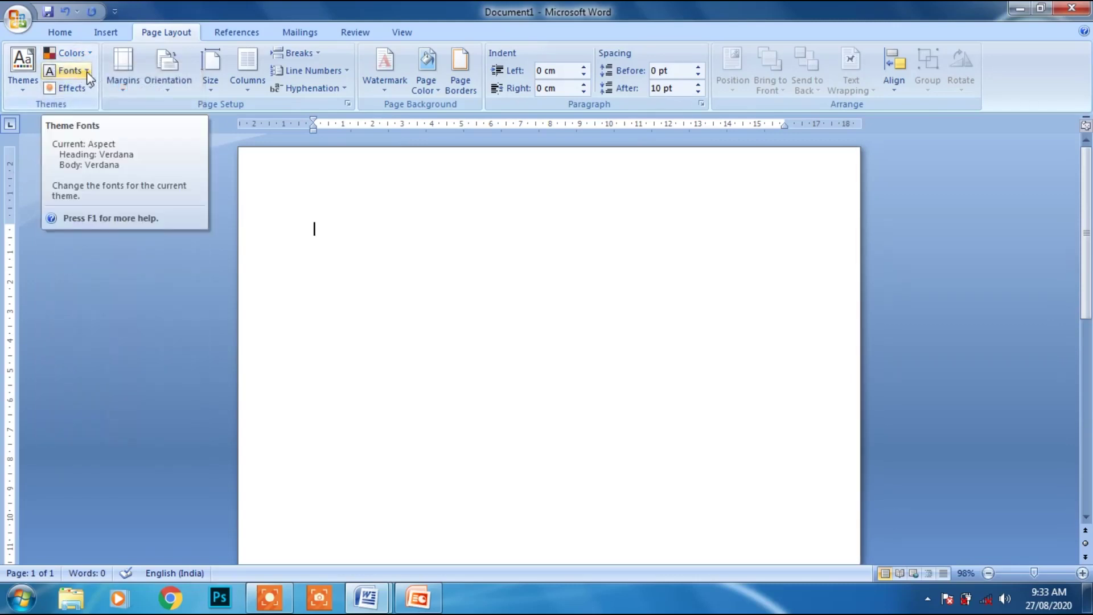
click(85, 71)
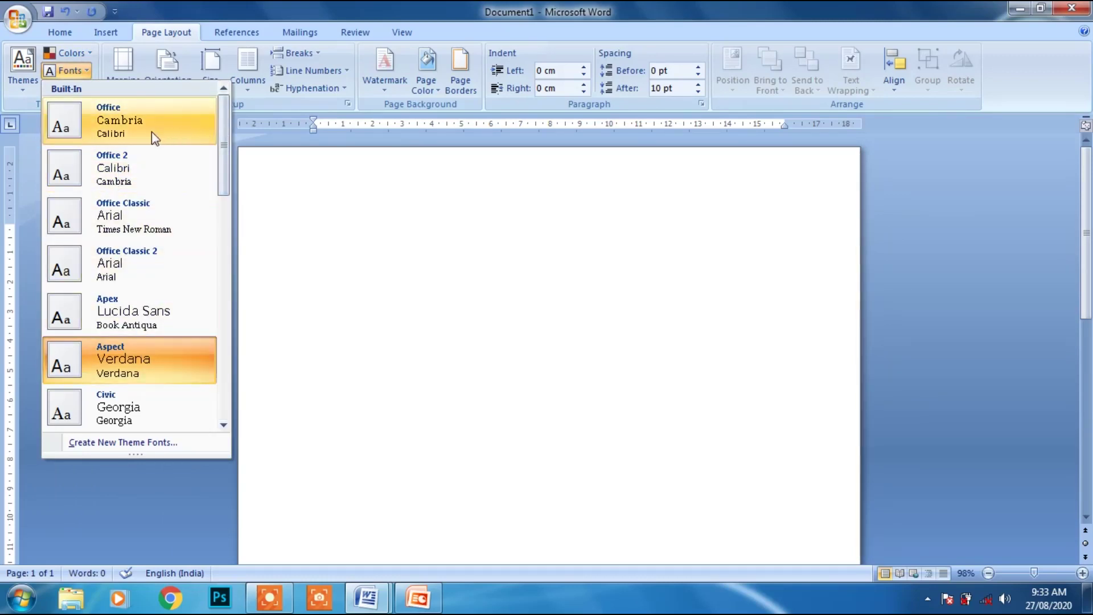
click(119, 178)
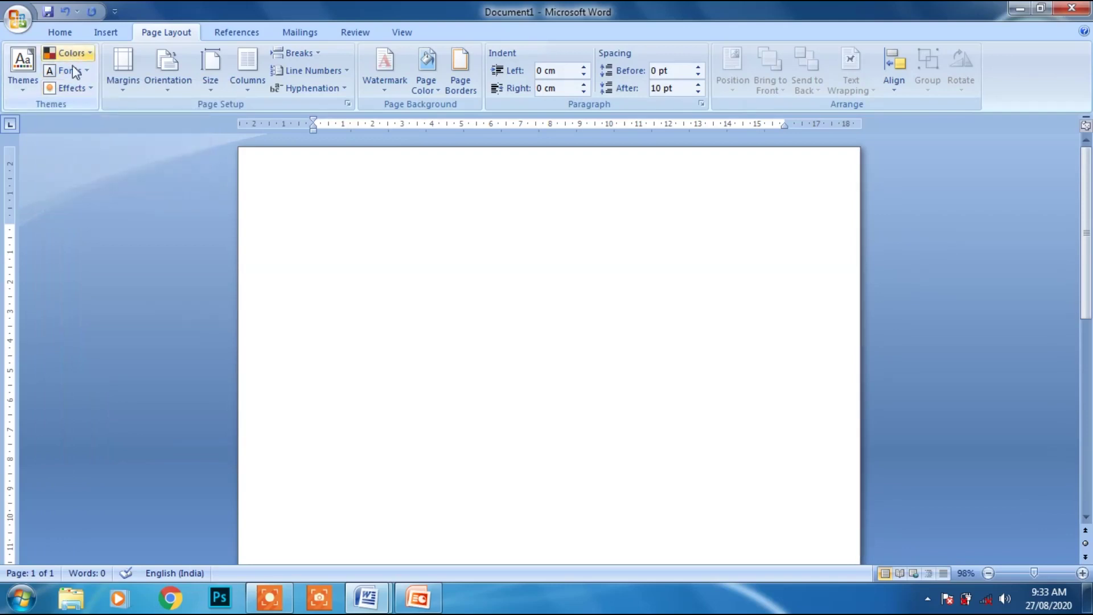
click(72, 88)
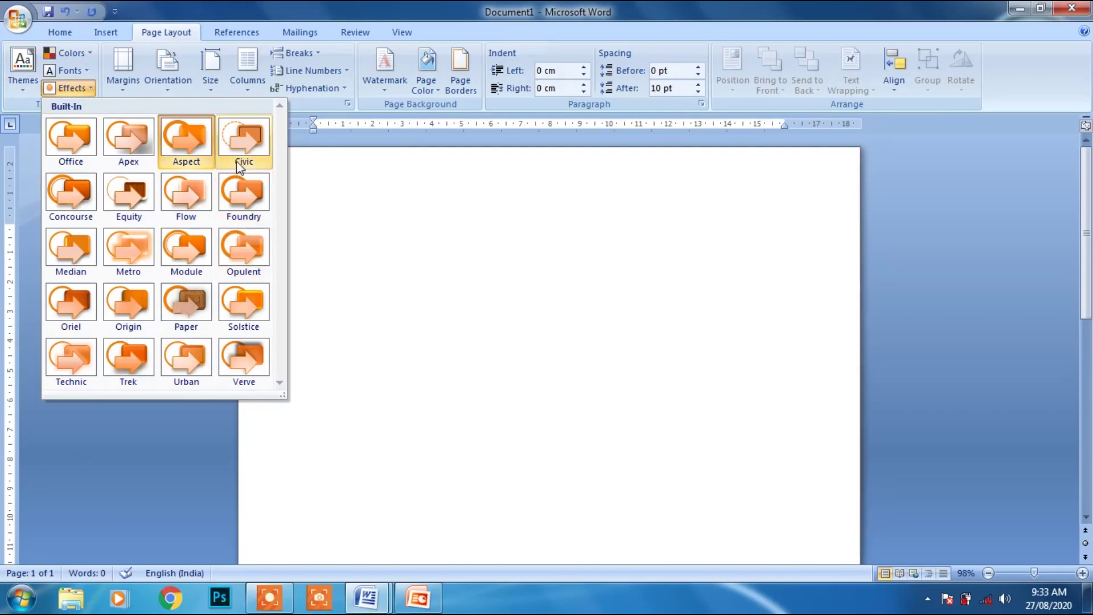
click(188, 142)
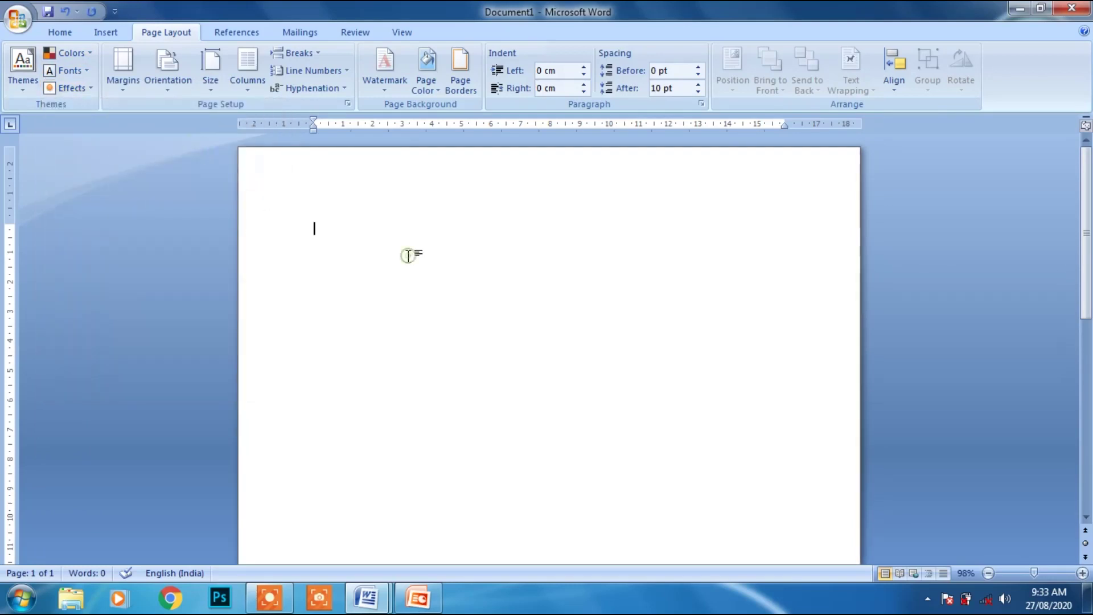
click(502, 320)
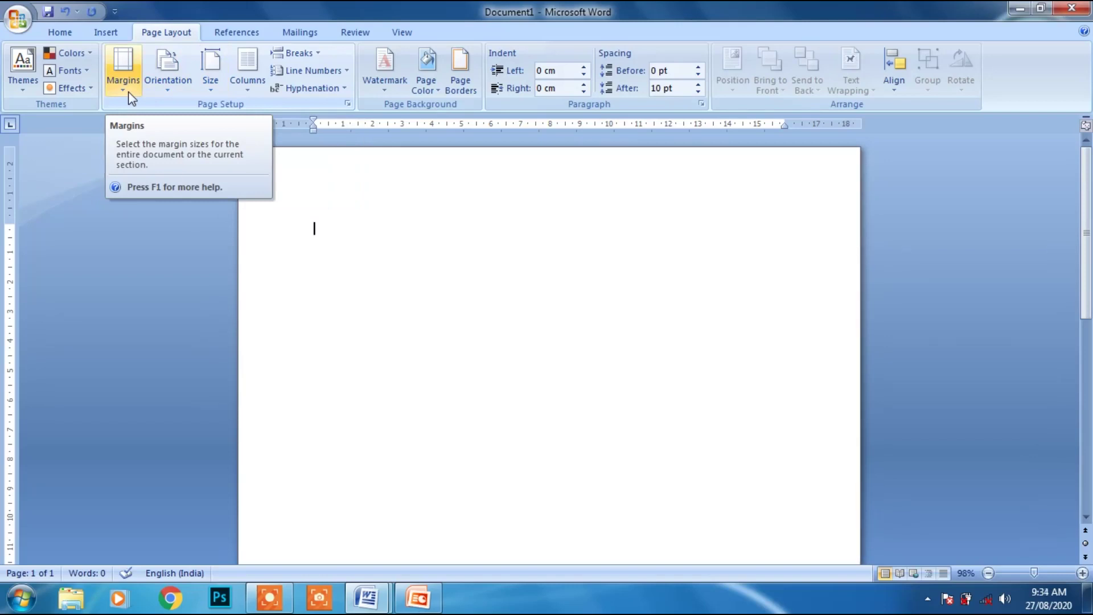
- Try Normal, Narrow and Moderate margins, then settle on Mirrored (3.18 cm inside, 2.54 cm outside)
click(123, 80)
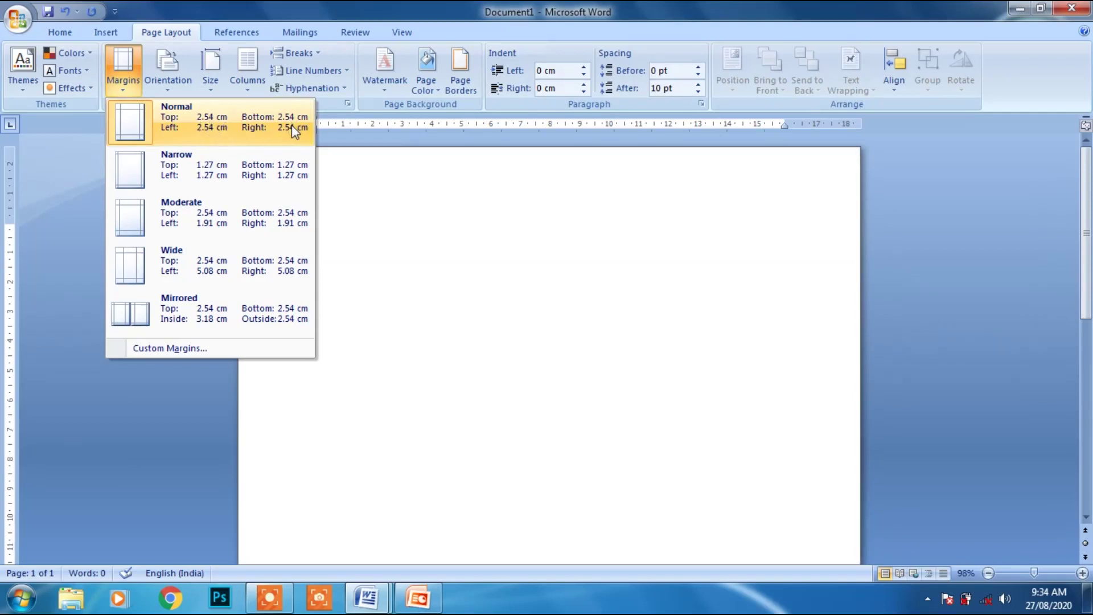
click(154, 126)
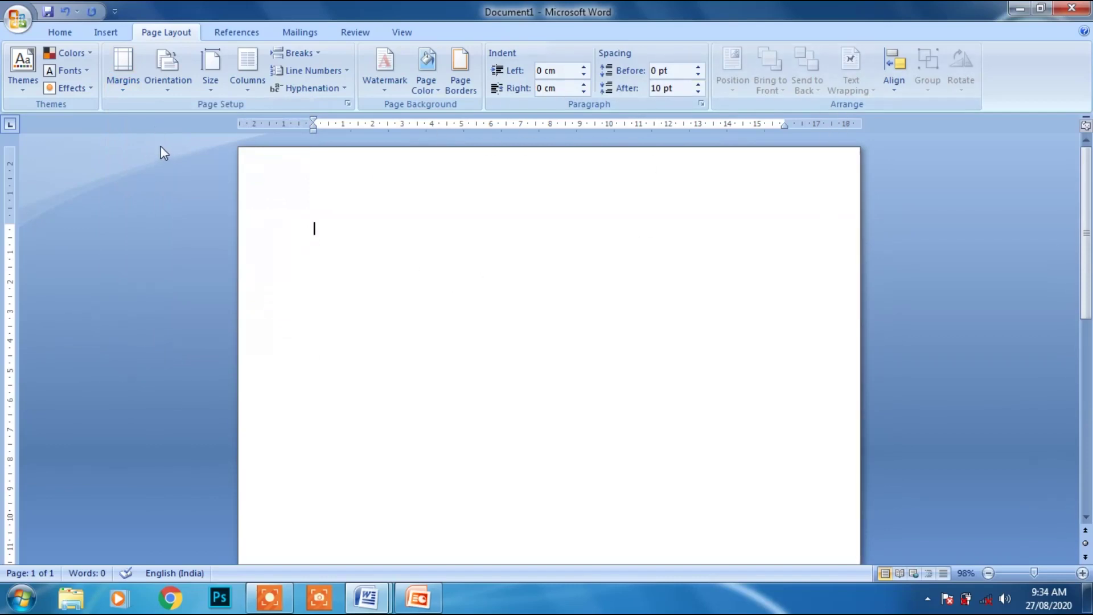
click(132, 90)
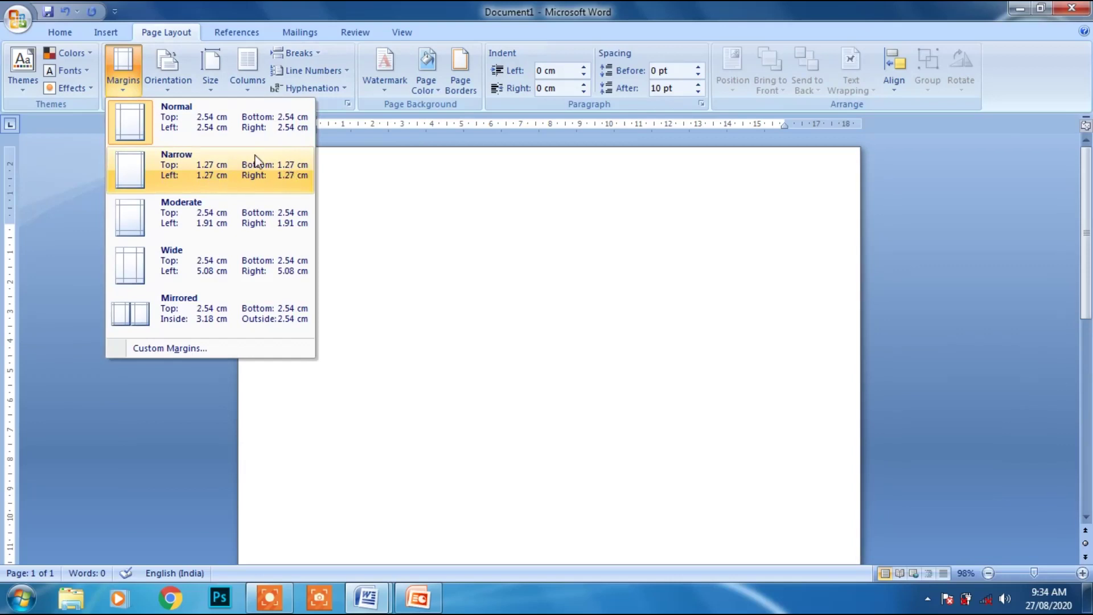
click(226, 183)
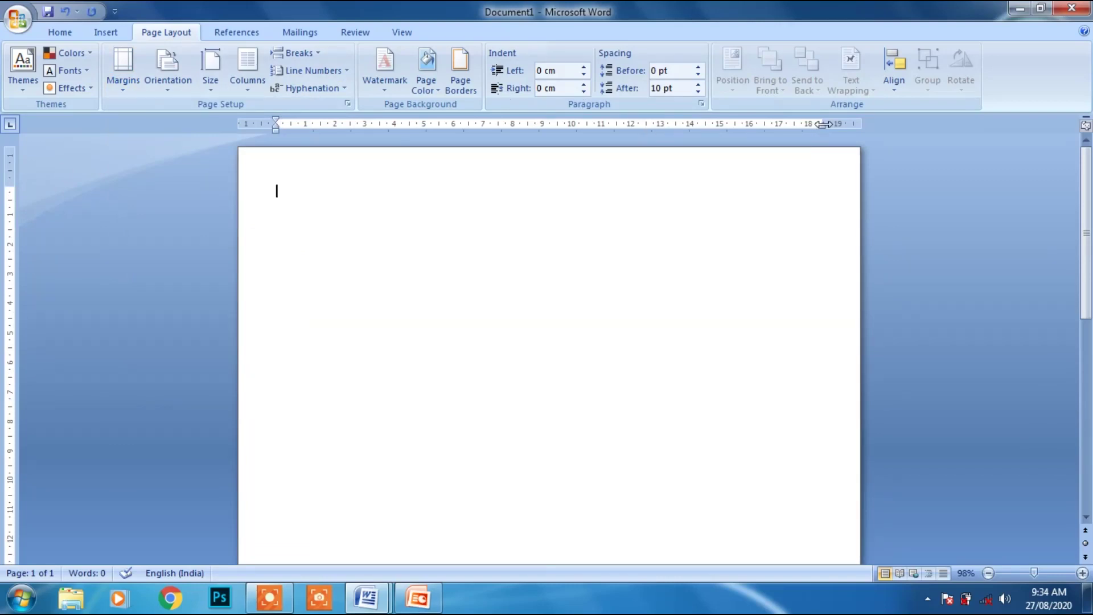
click(121, 89)
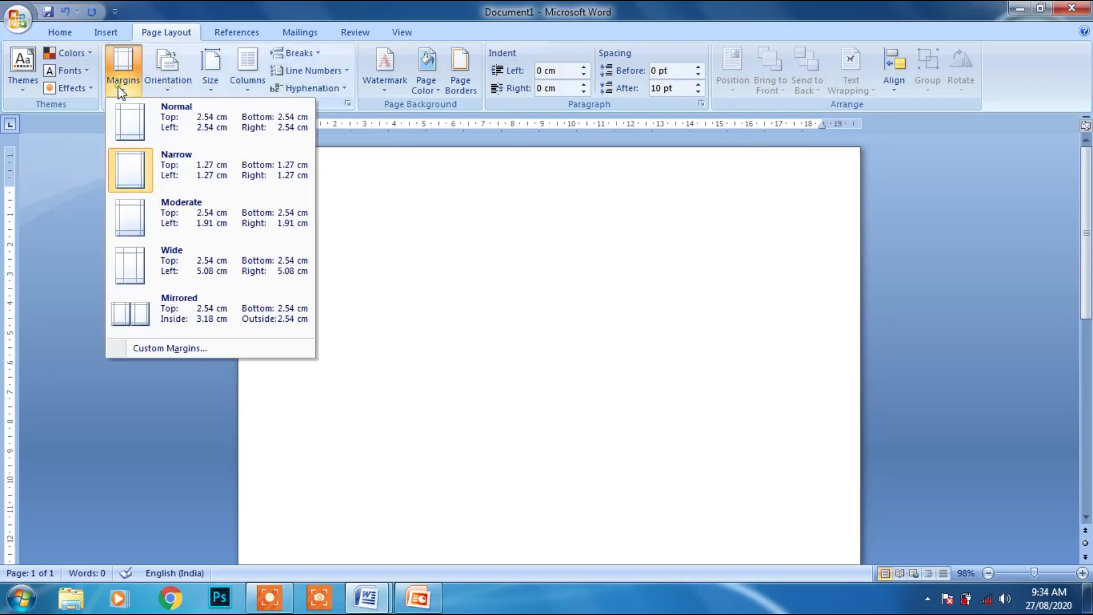
click(192, 227)
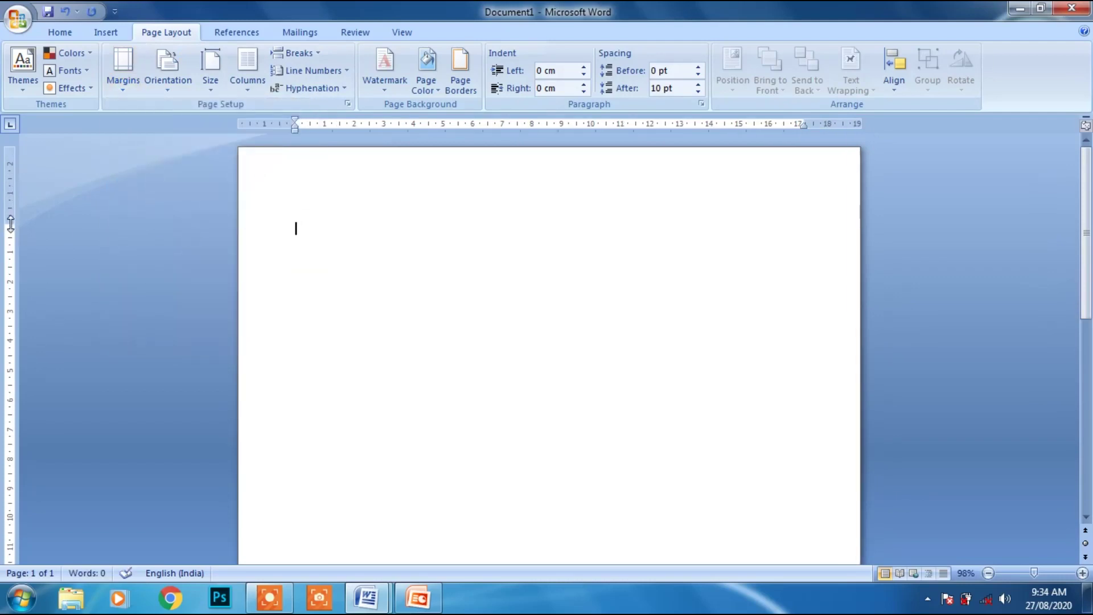
click(128, 80)
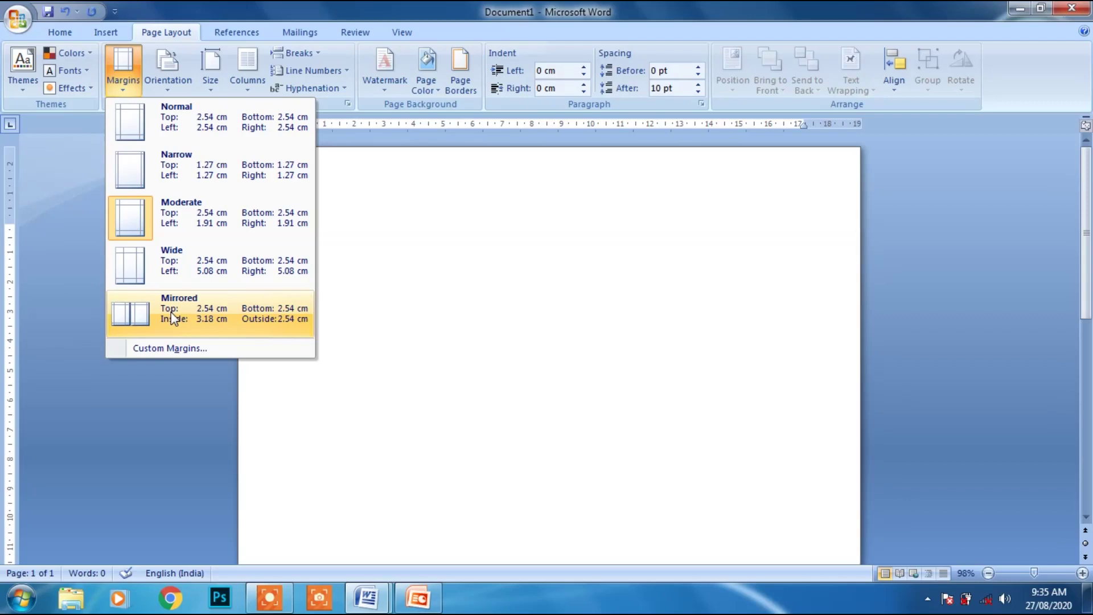
click(171, 312)
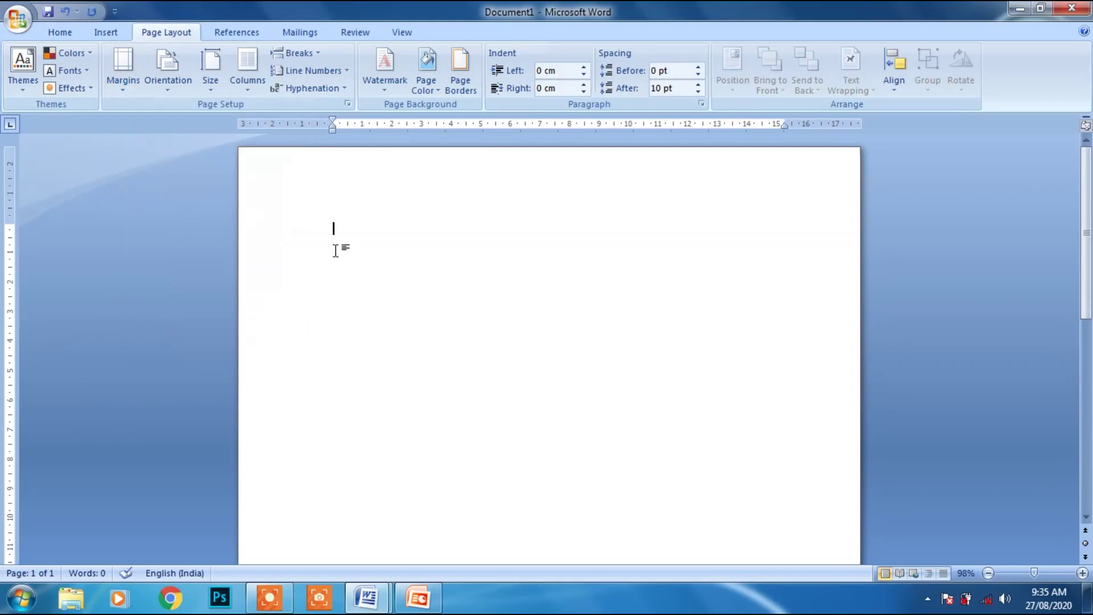
- Type three lines of random filler text, then switch to the demo document
text(helonnfalkfnalfmalkf)
key(Return)
text(afm;lfj)
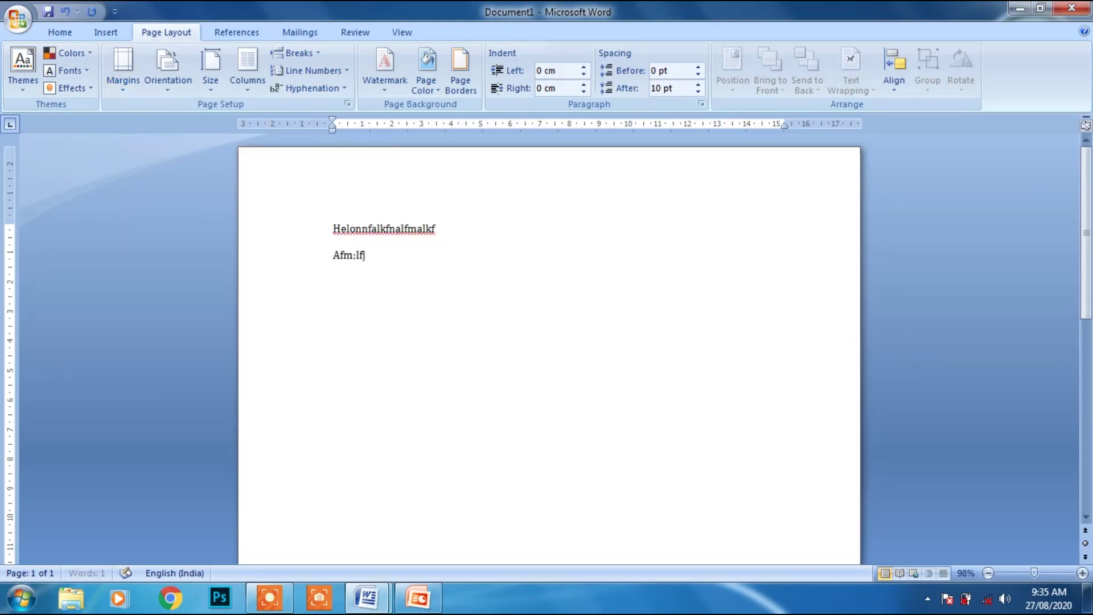
text(llllllllllllssssssss;ljflajflasj;laj;gljagl;ja;g)
key(Return)
key(Return)
text(Glgjljg;lajggaj;l)
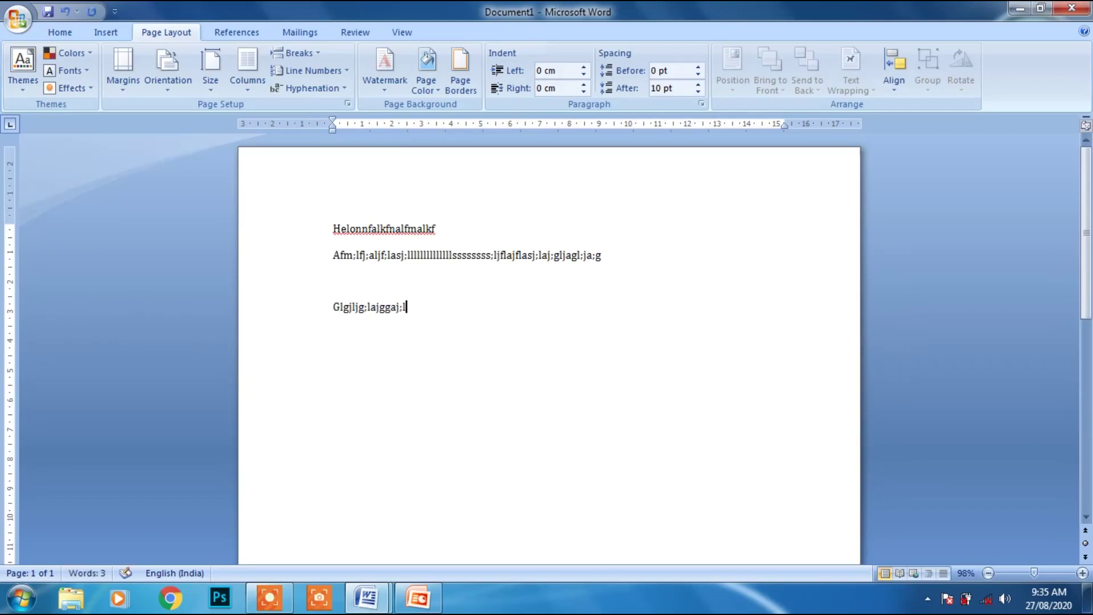
mouse_move(367, 596)
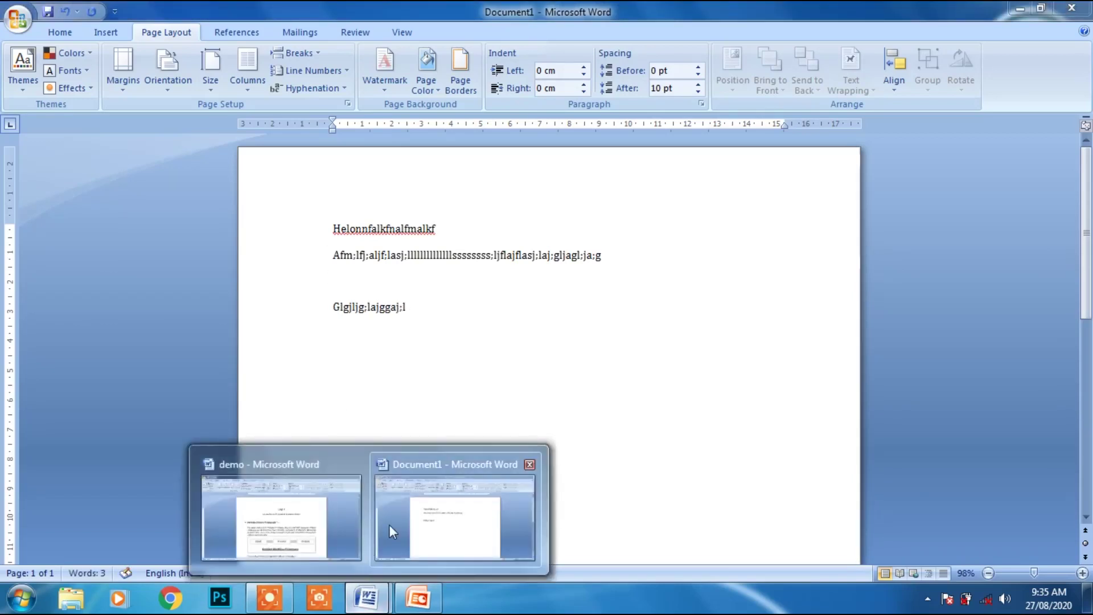
click(302, 516)
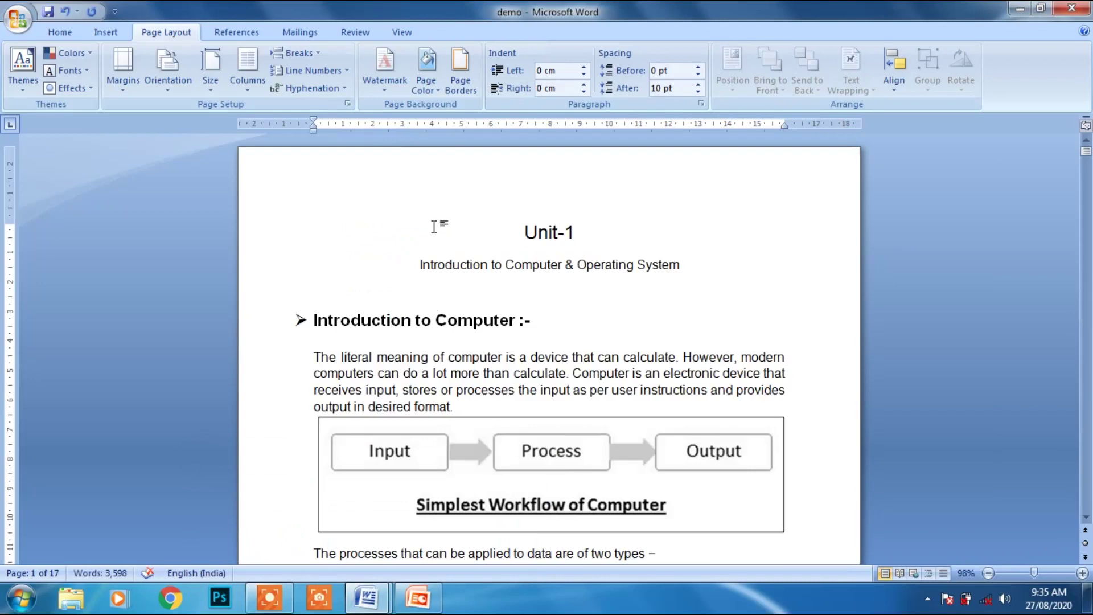
click(125, 85)
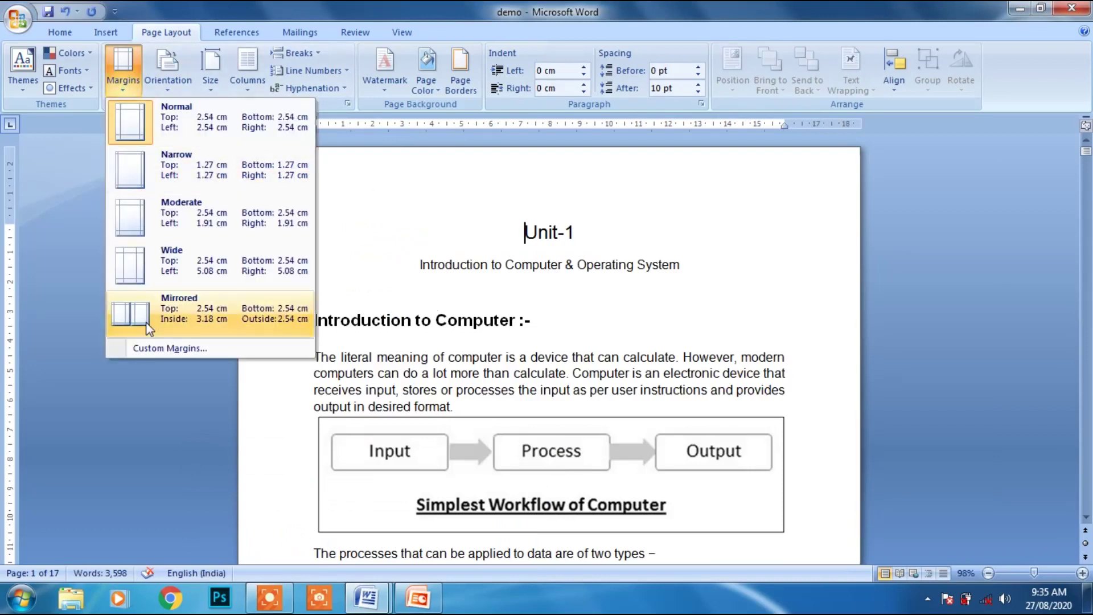
click(147, 321)
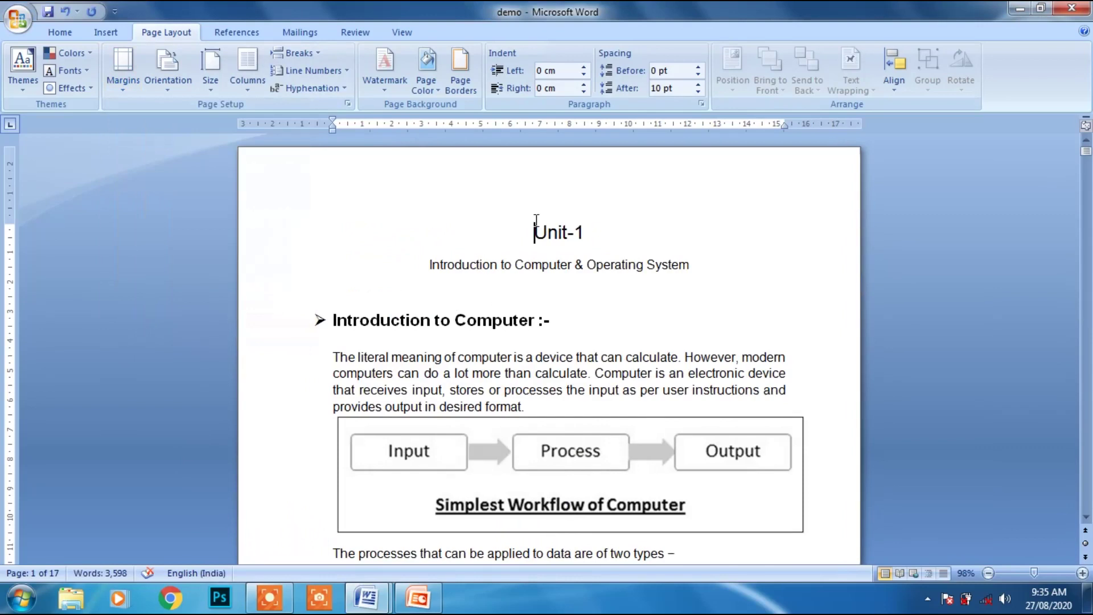
click(129, 94)
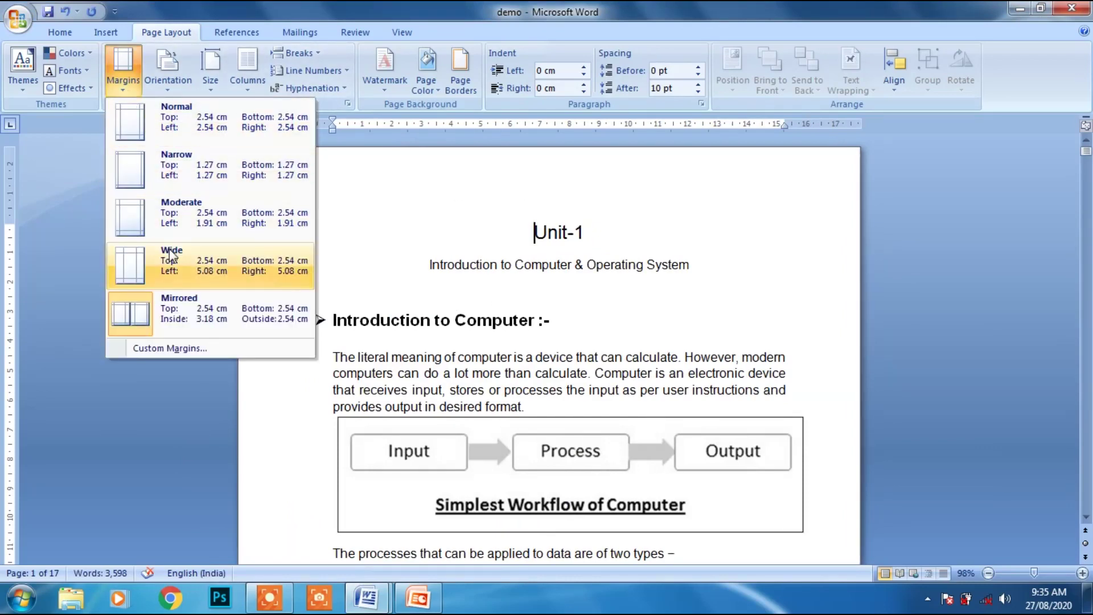
click(169, 249)
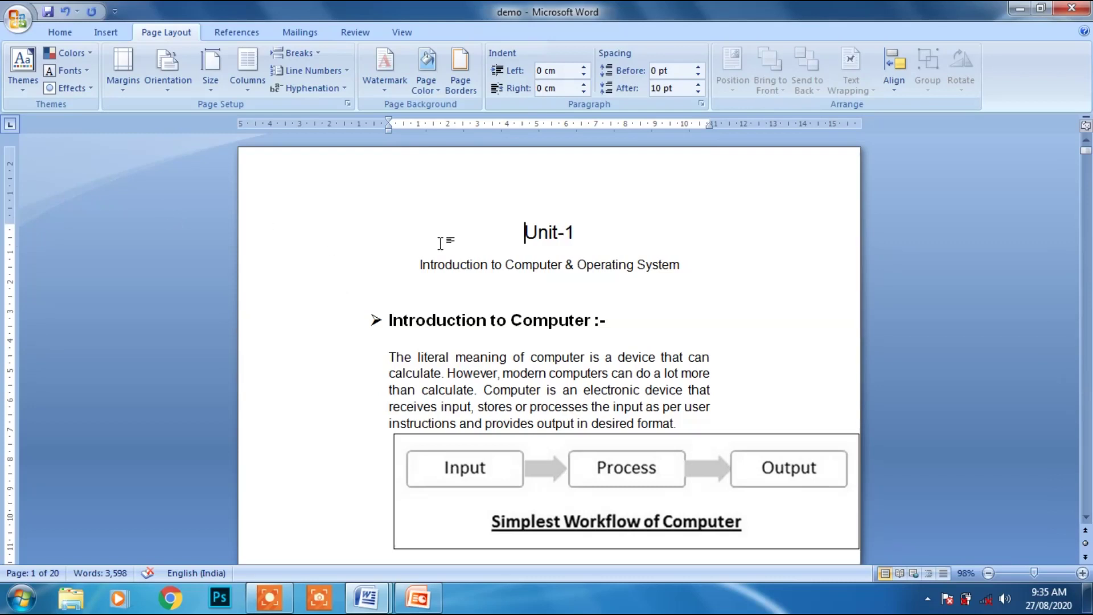
click(123, 66)
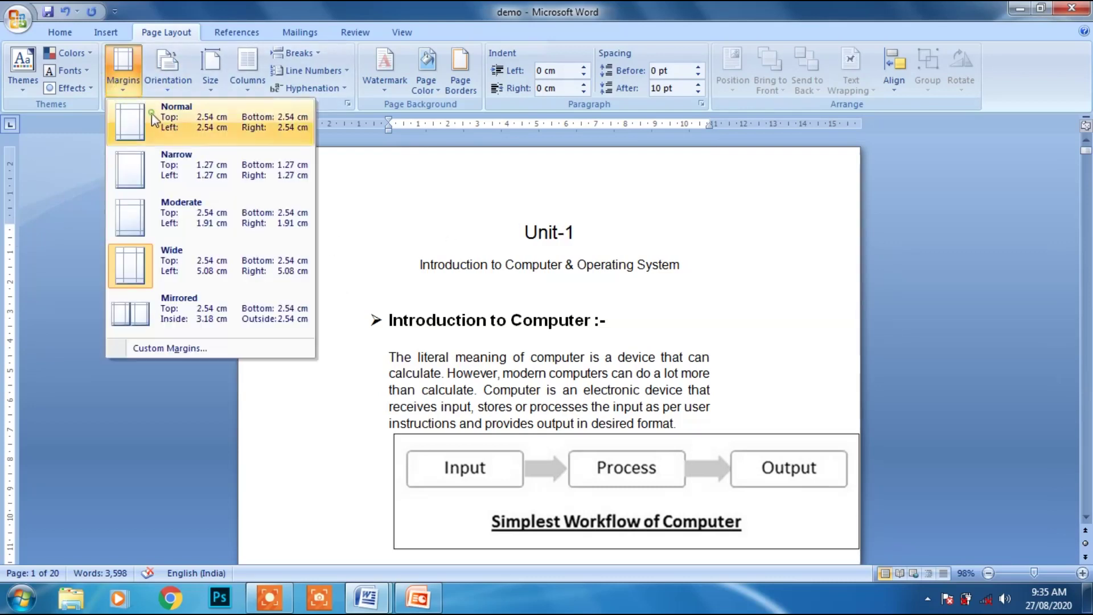
click(151, 113)
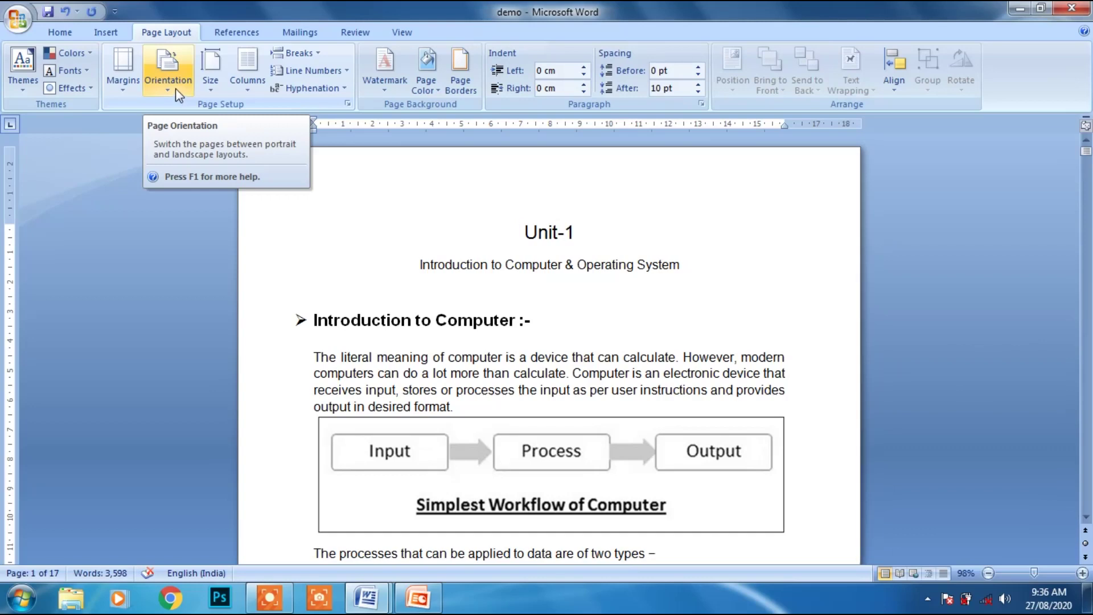
- Keep the demo pages in Portrait orientation and bring up the Print dialog with Ctrl+P
click(178, 95)
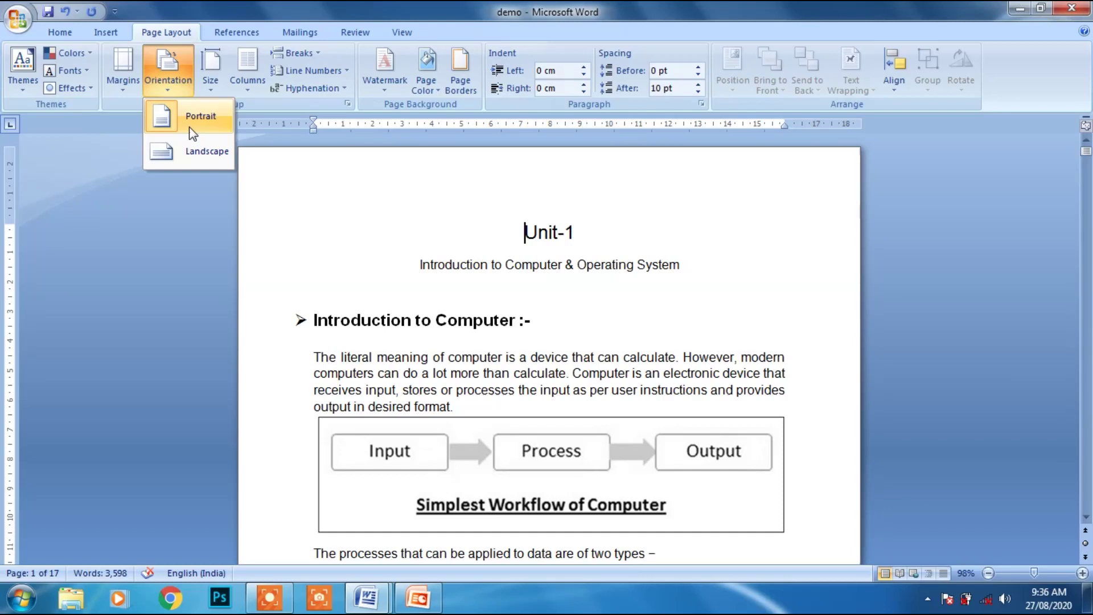
click(189, 128)
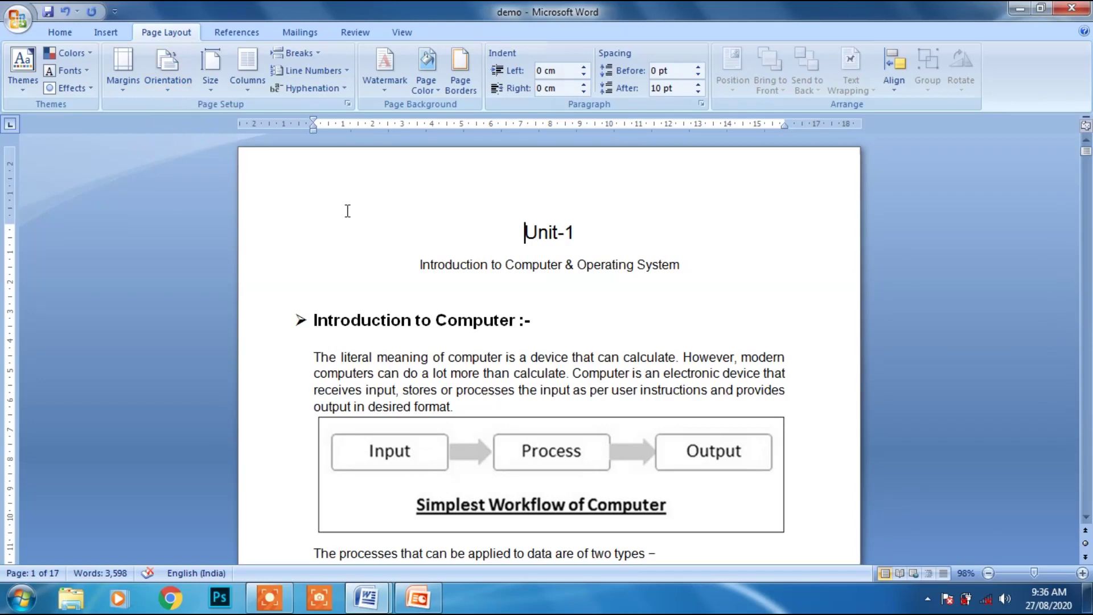
key(ctrl+p)
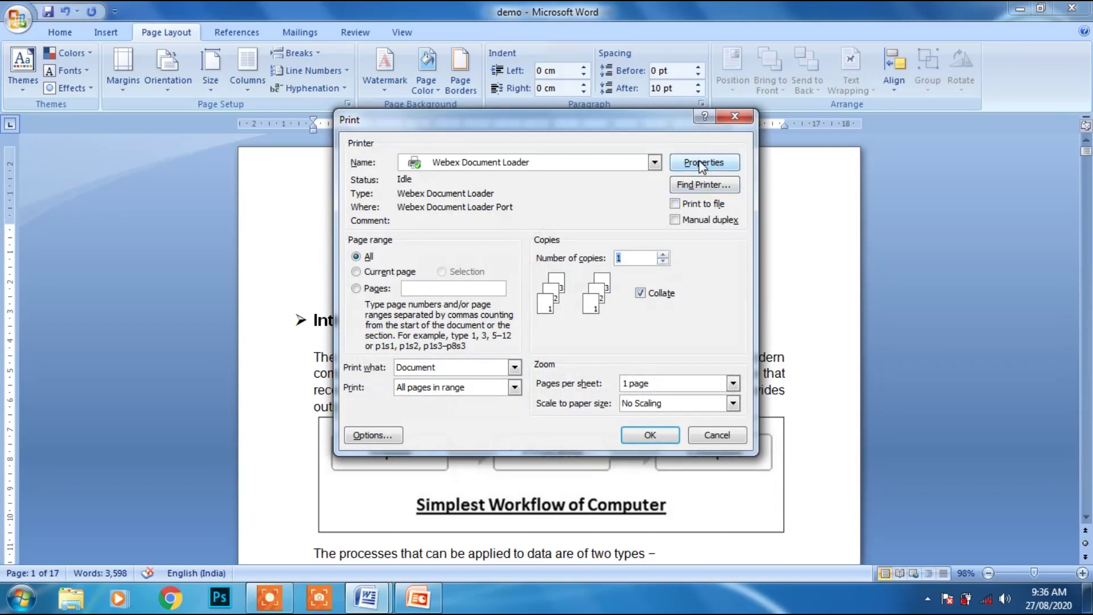
- Close the Print dialog and open Print Preview from the Office menu
click(720, 117)
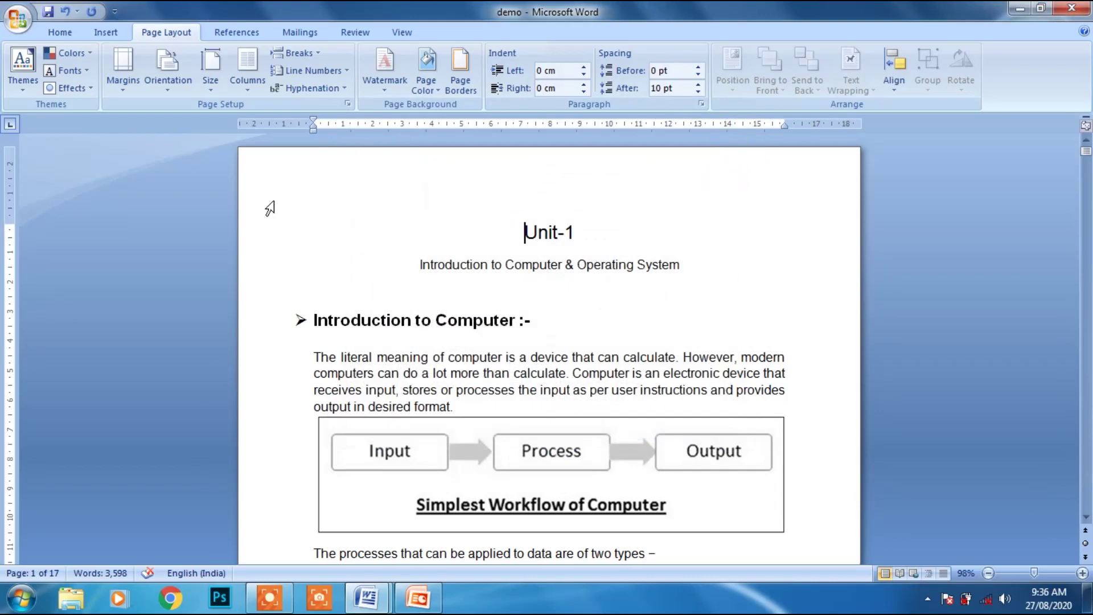
click(17, 18)
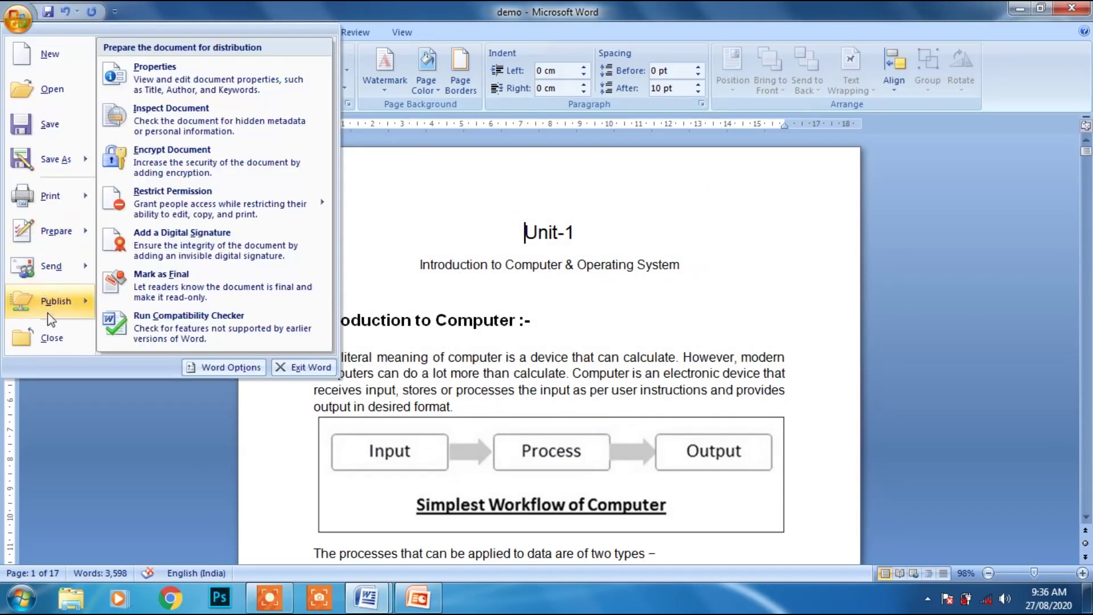
mouse_move(50, 196)
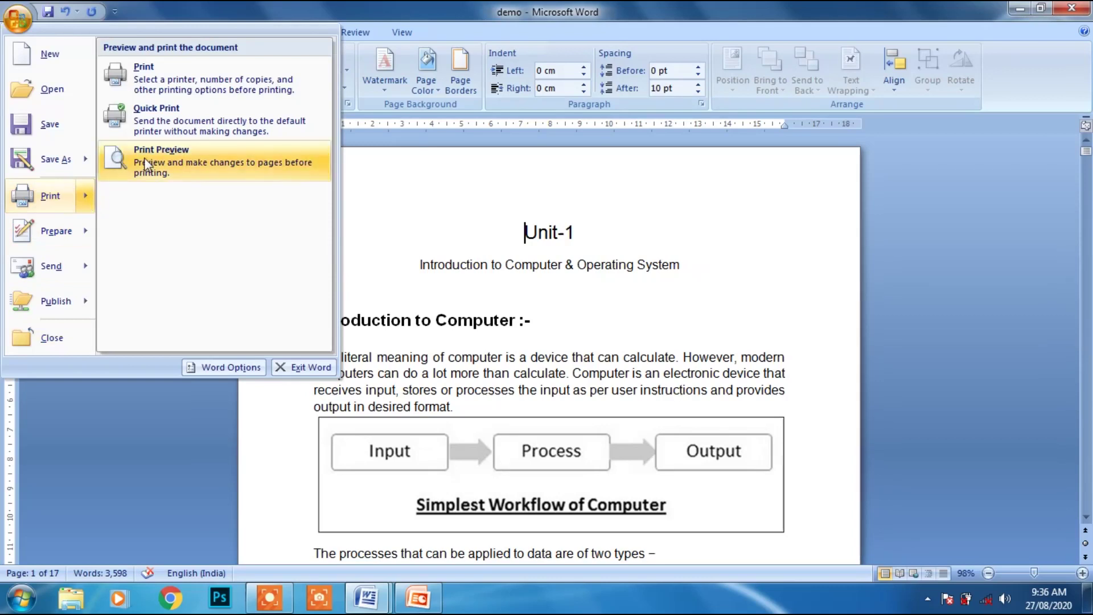
click(147, 165)
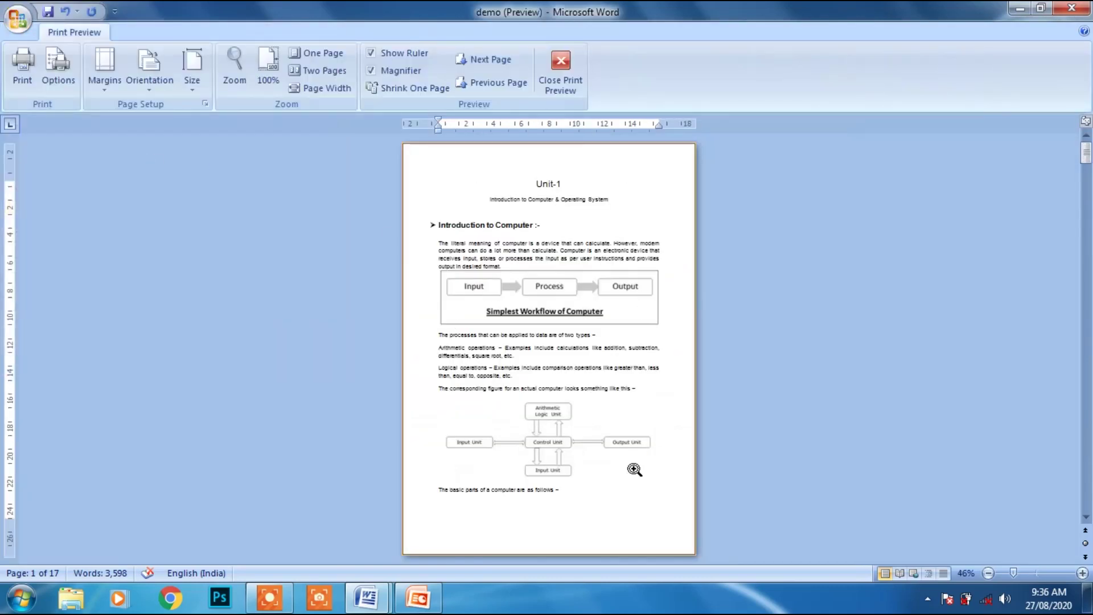
- Turn the pages to Landscape in Print Preview, exit it, and switch back to Portrait
click(149, 89)
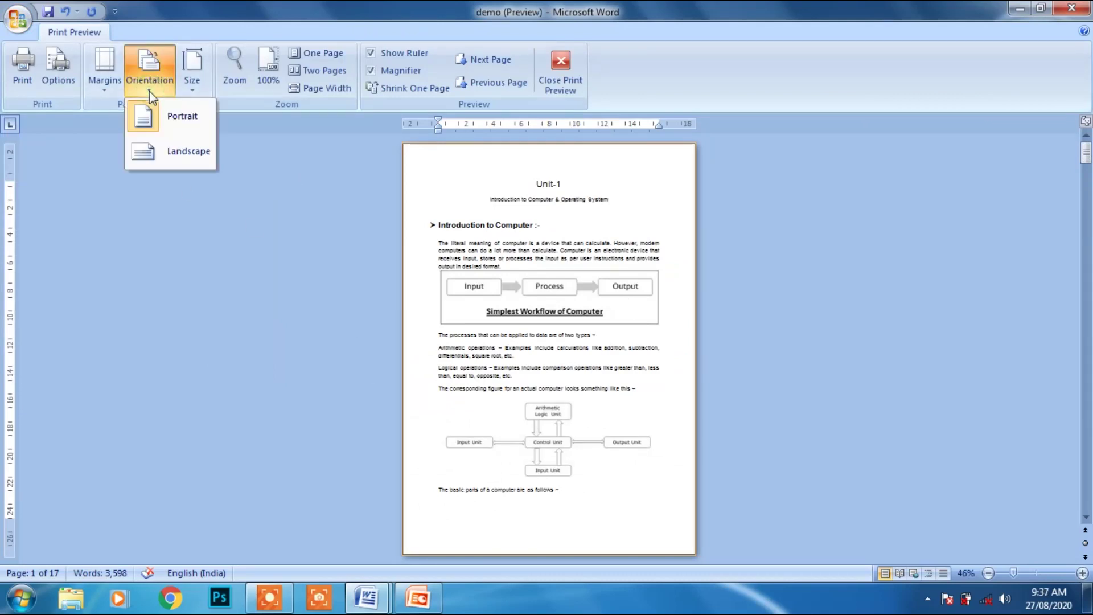
click(157, 152)
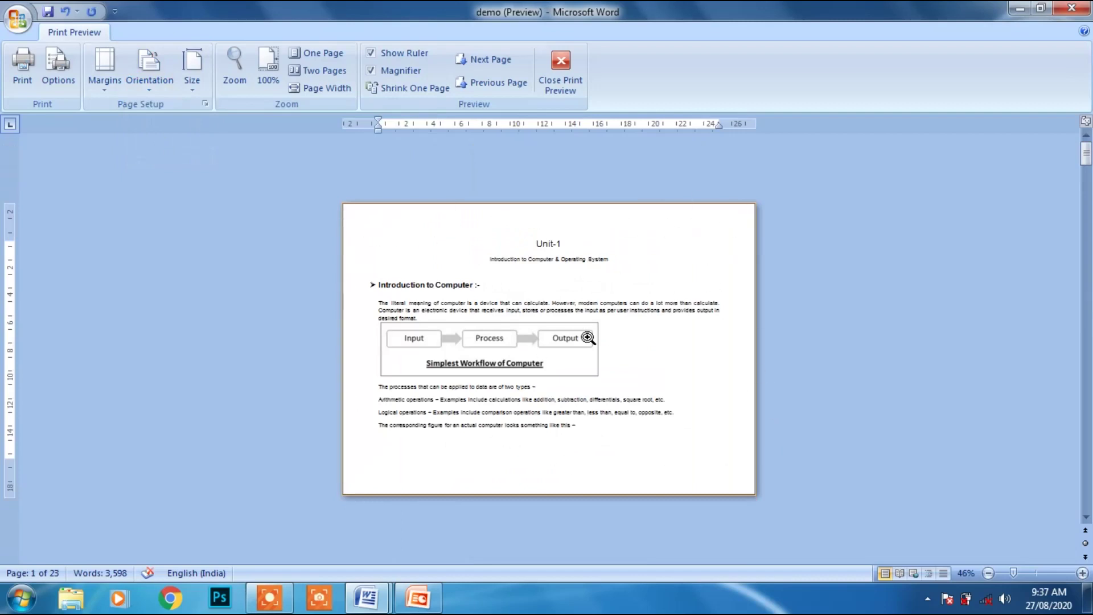
click(548, 85)
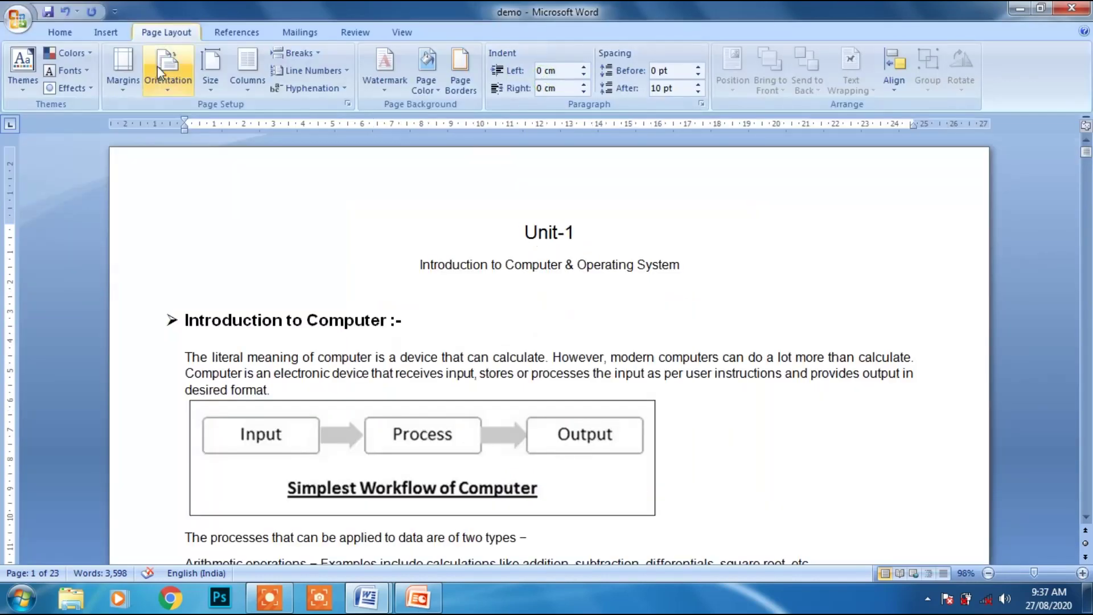
click(163, 80)
click(182, 128)
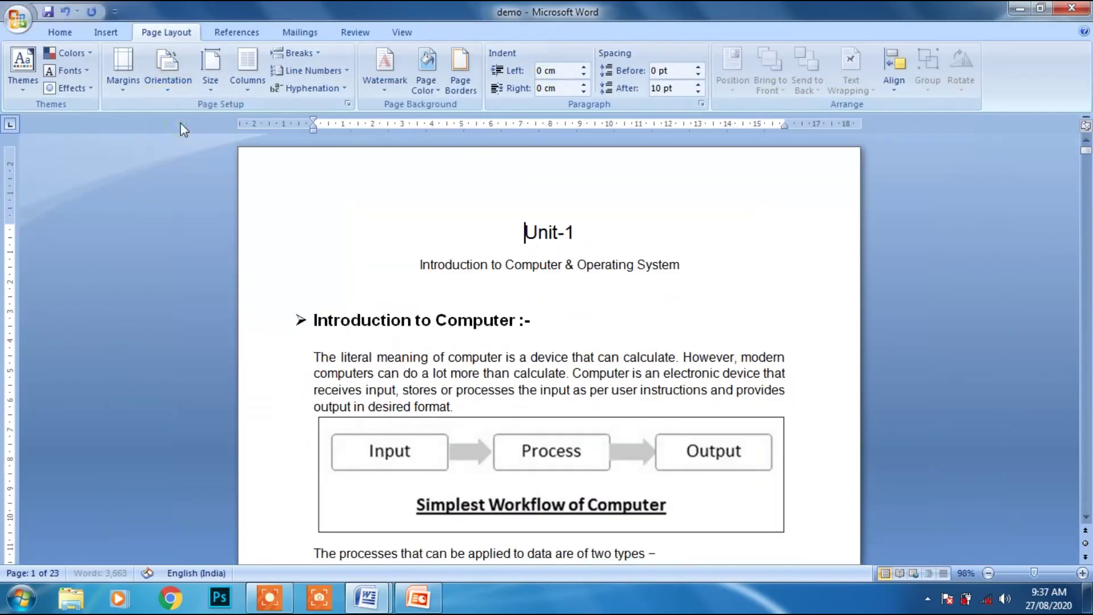
- Check the paper size list, keeping A4 (21 cm x 29.7 cm) in portrait orientation
click(213, 90)
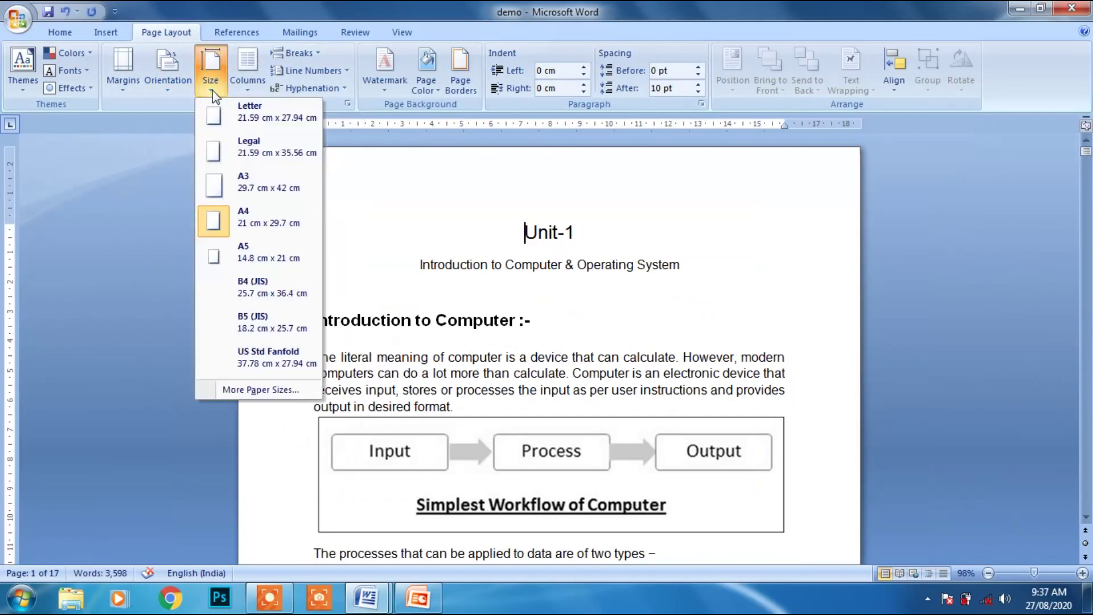
click(213, 90)
click(213, 90)
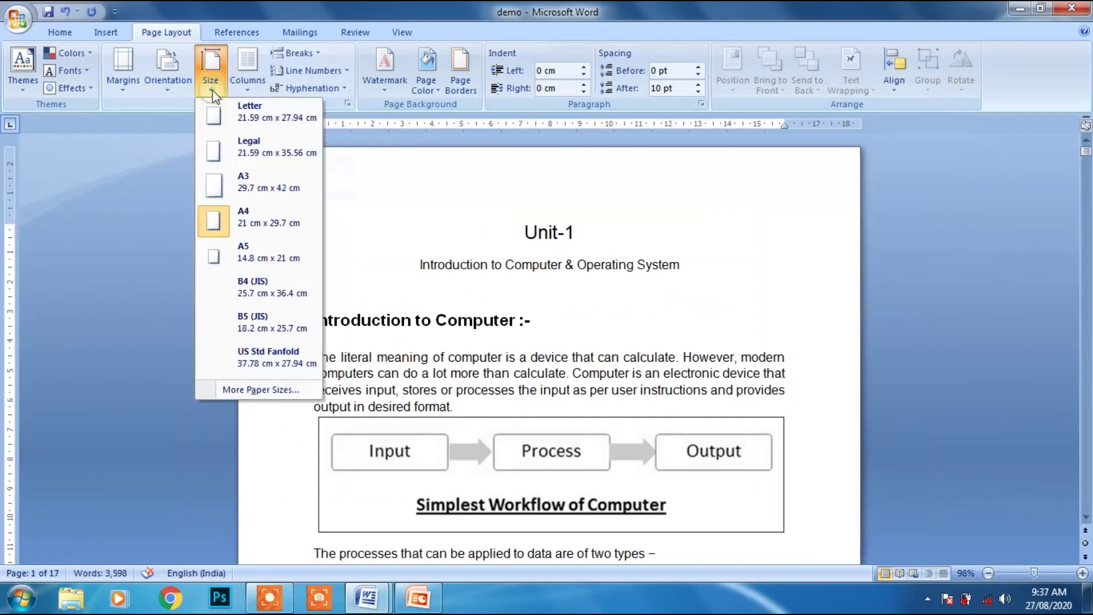
click(166, 88)
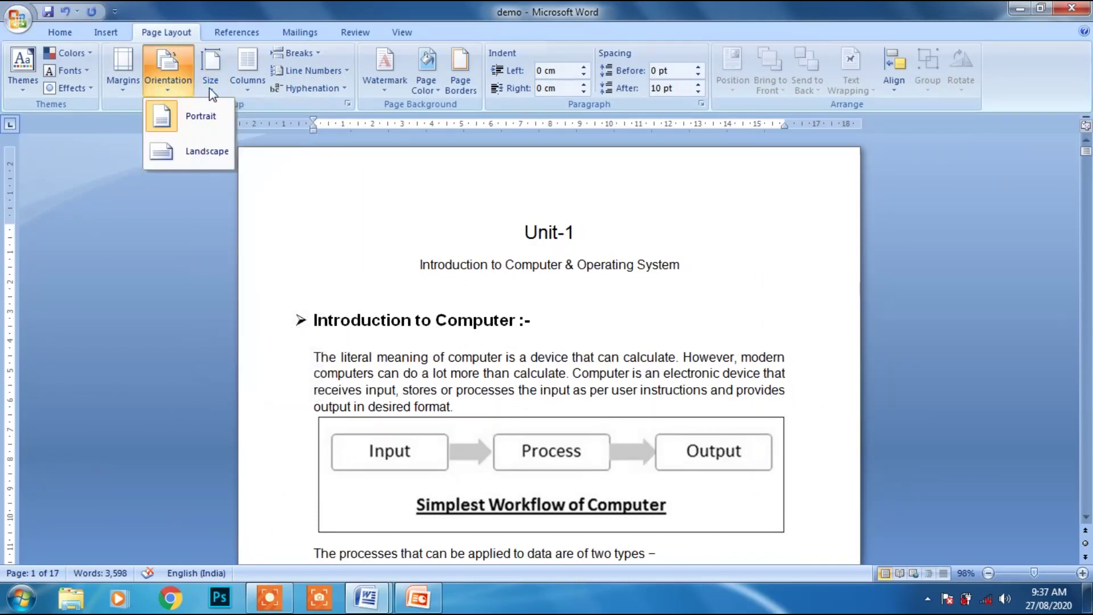
click(115, 234)
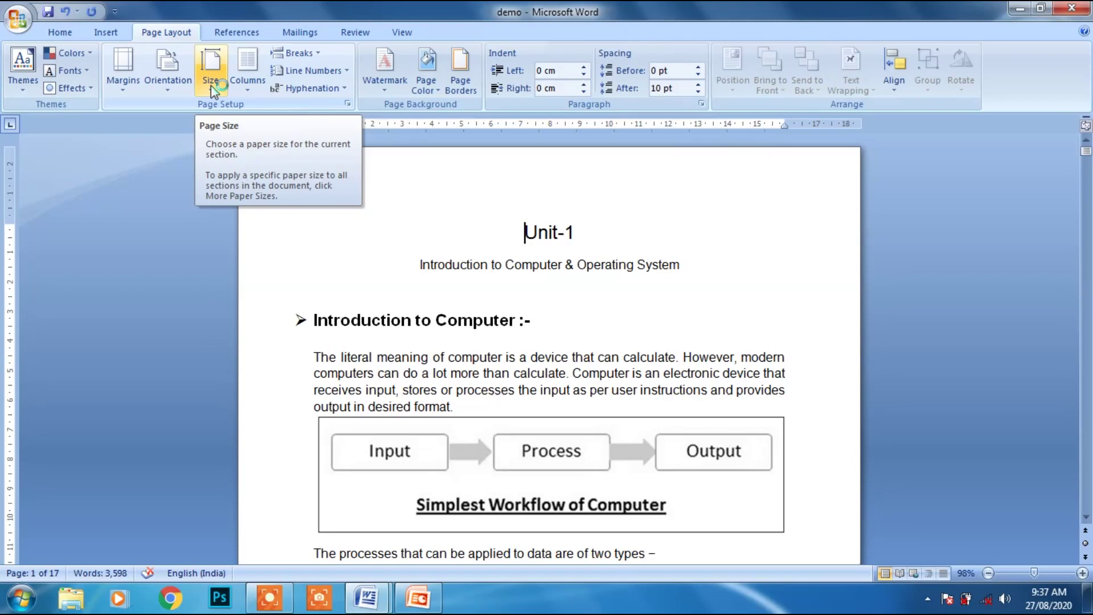
click(211, 85)
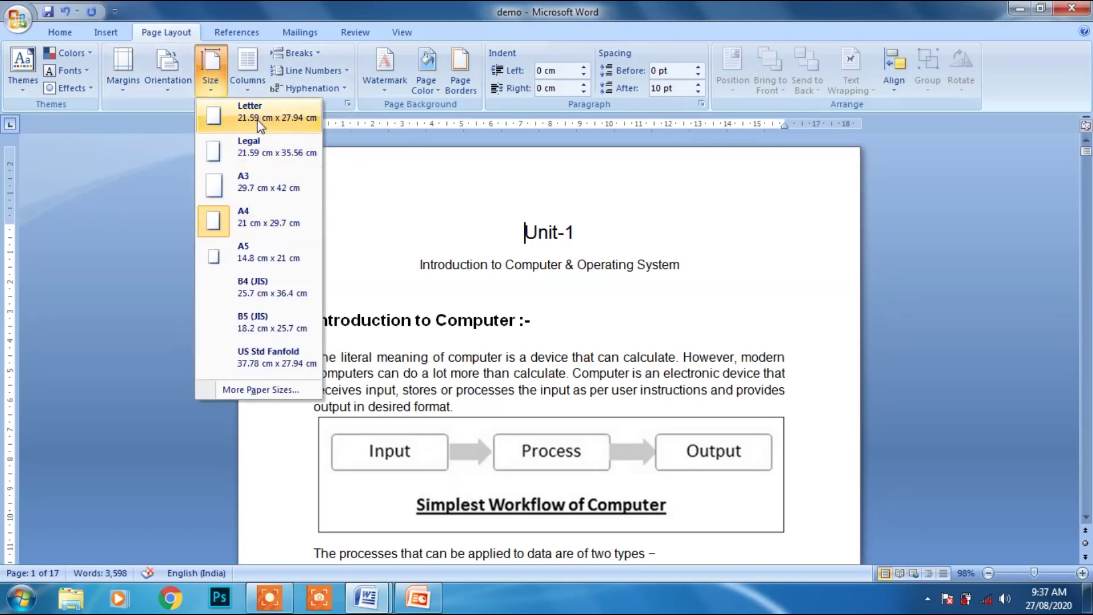
click(251, 191)
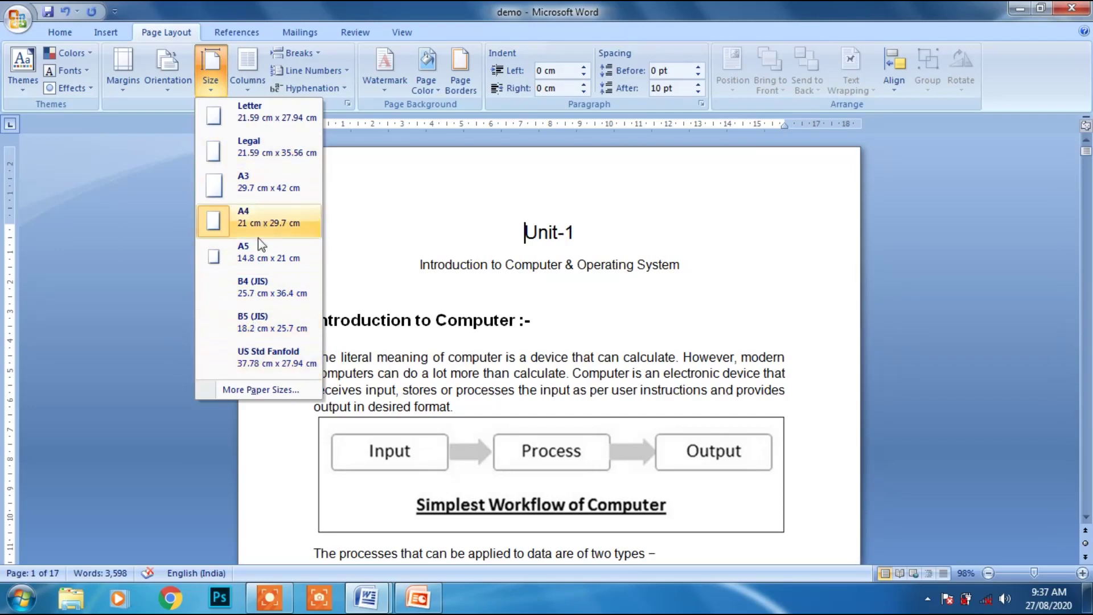
- Try Two, Three, Left and Right column layouts, then return the text to One column
click(245, 87)
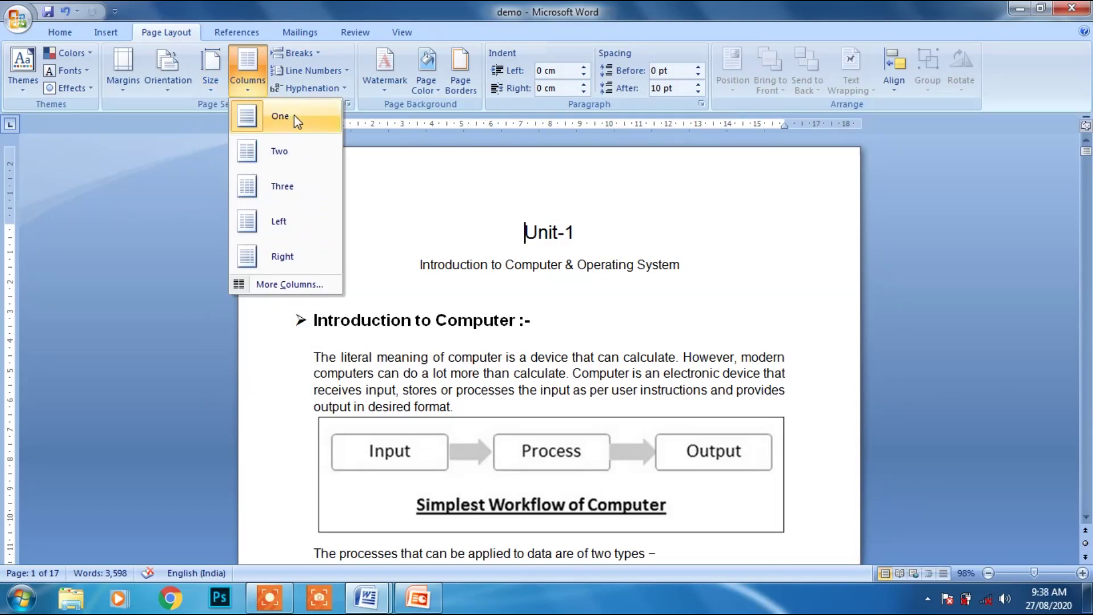
click(284, 148)
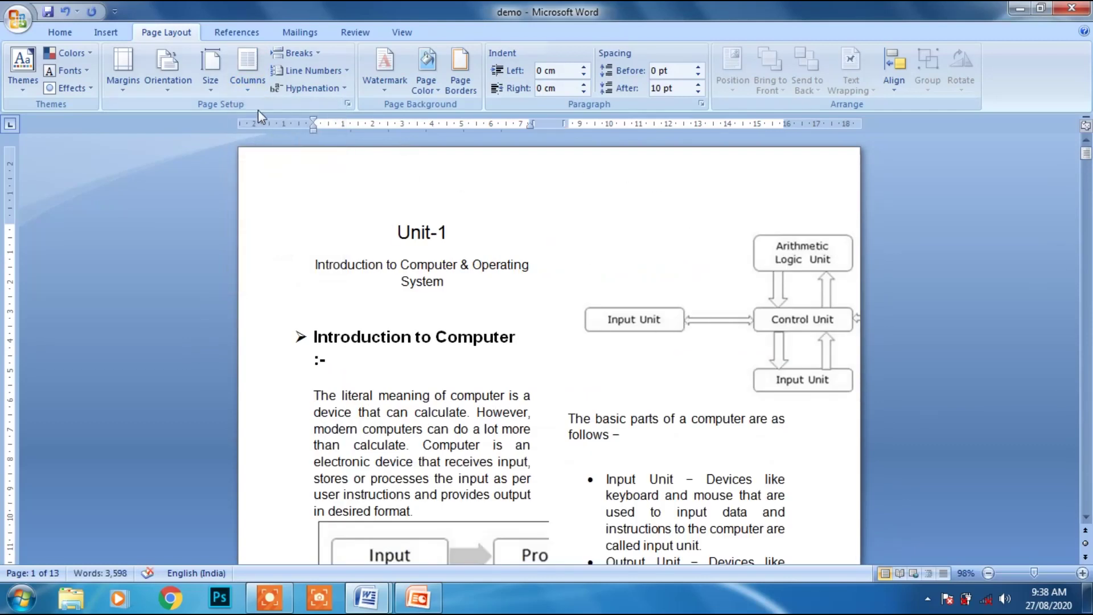
click(213, 88)
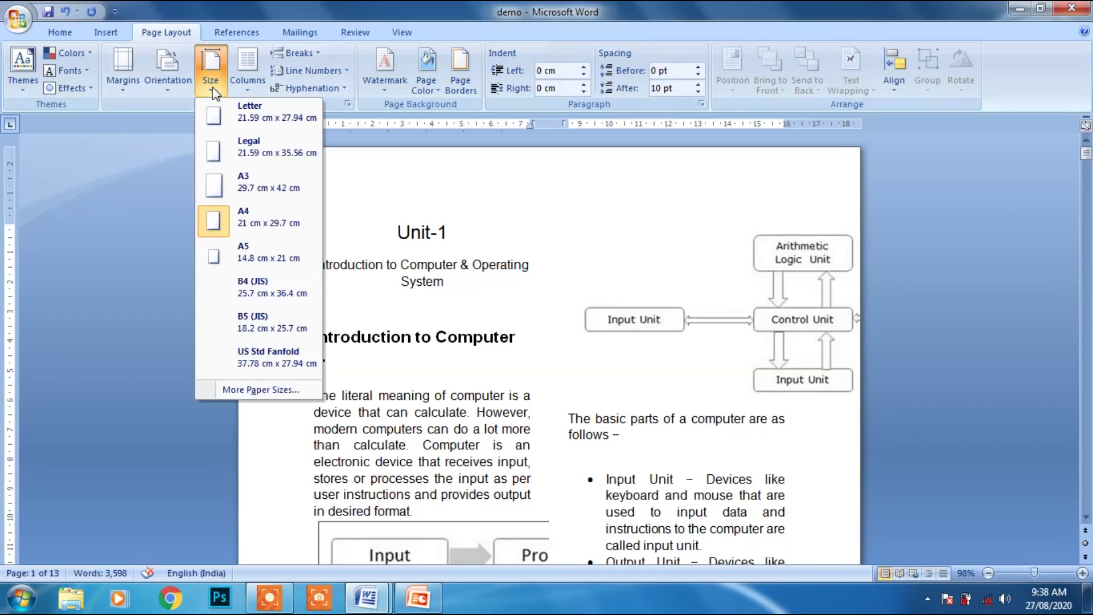
click(249, 91)
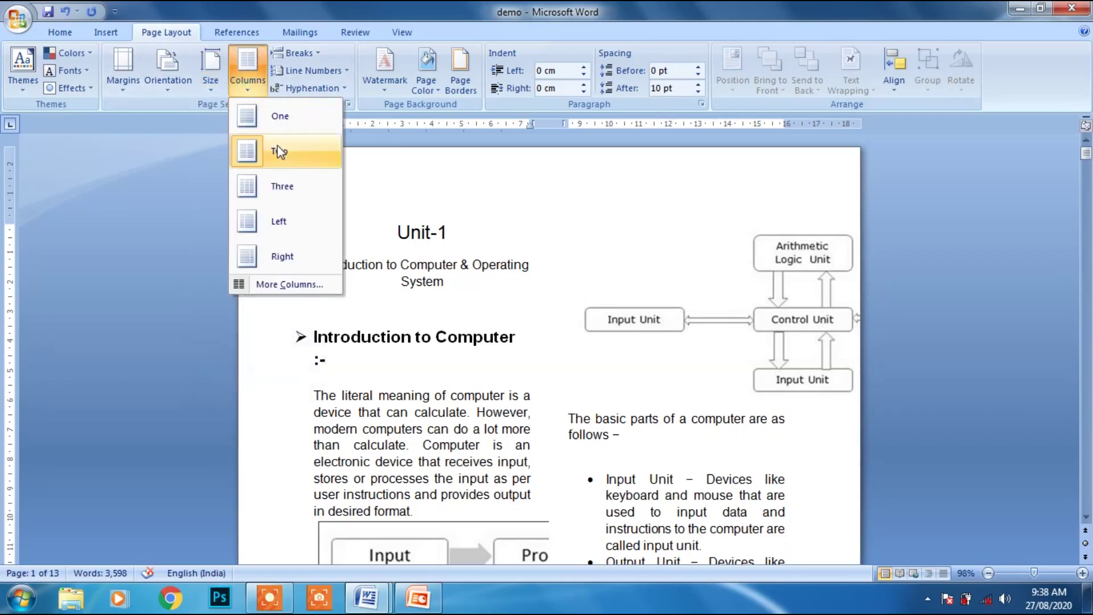
click(283, 186)
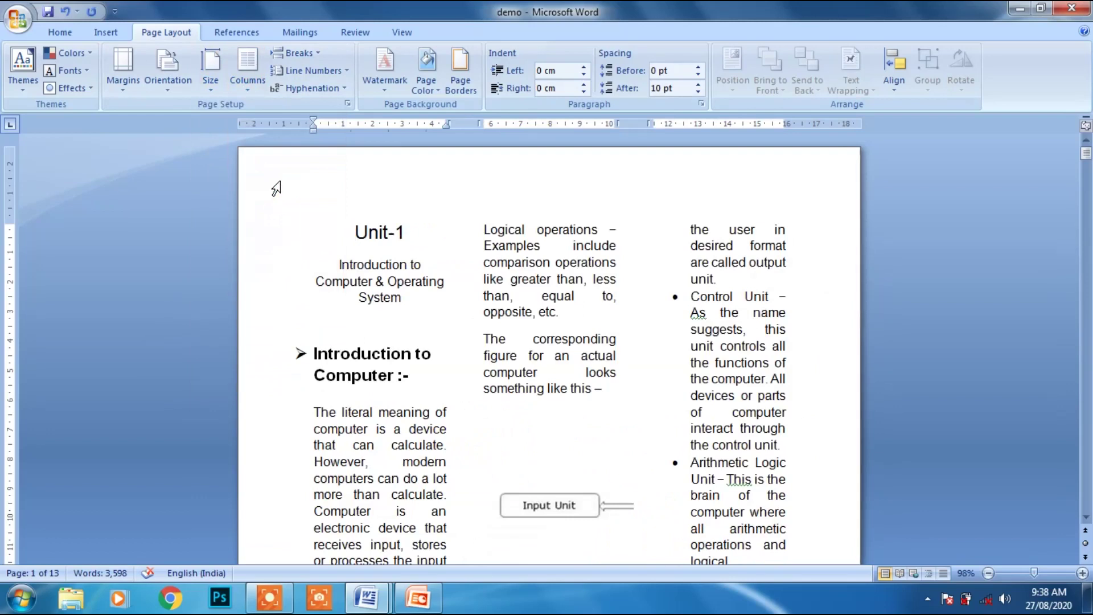
click(247, 90)
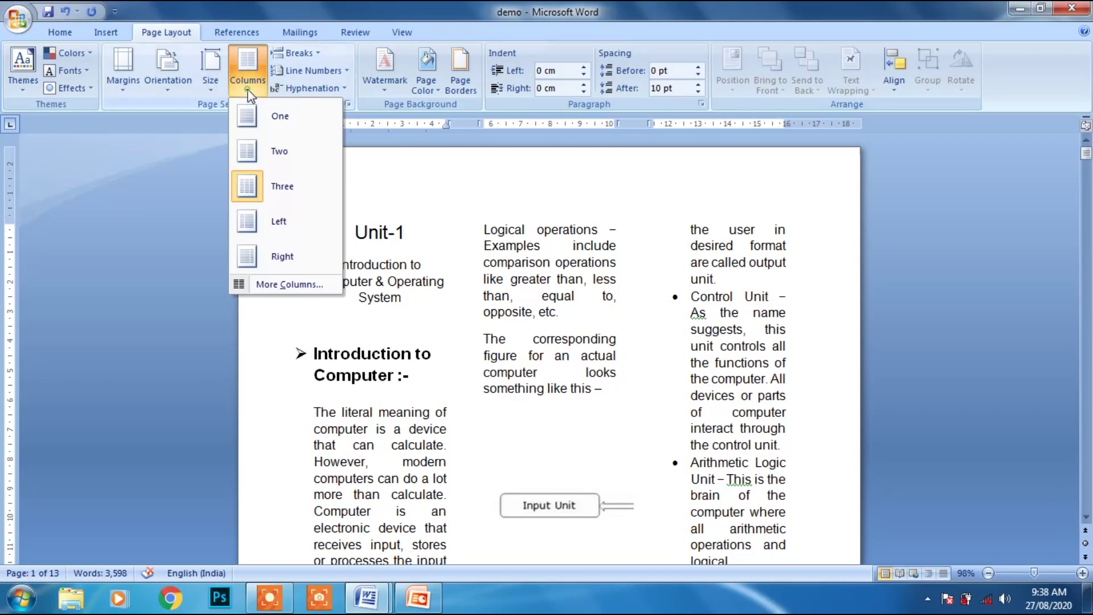
click(277, 223)
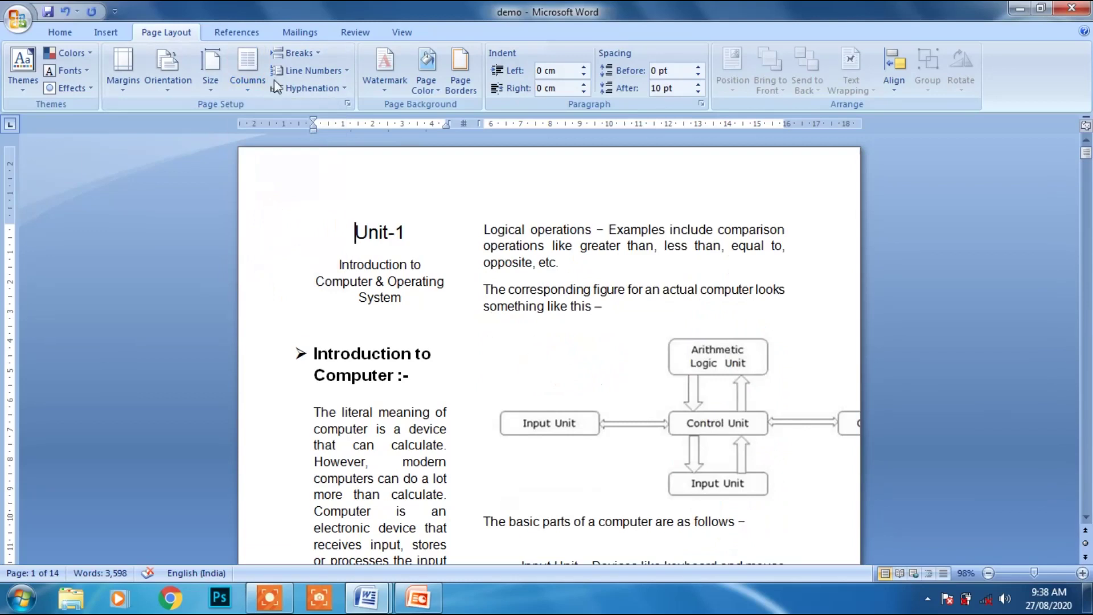
click(256, 89)
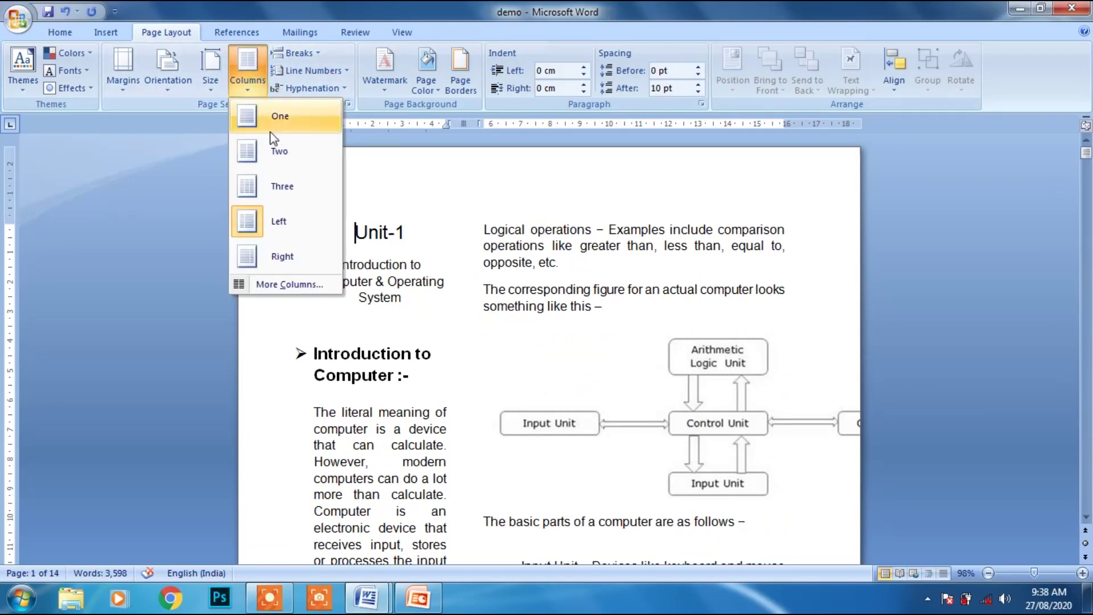
click(285, 249)
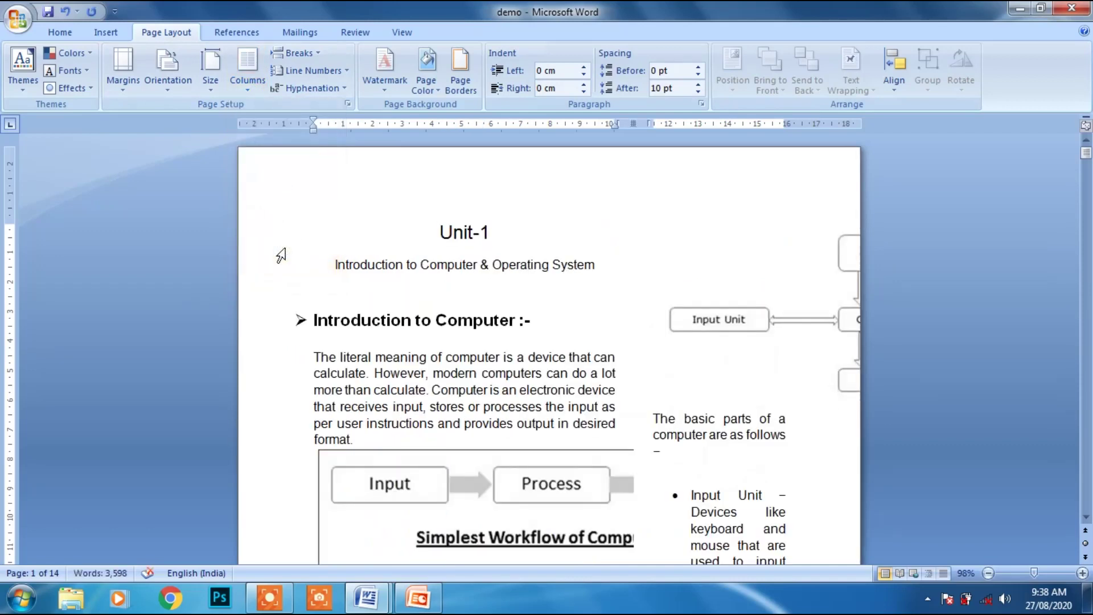
click(247, 91)
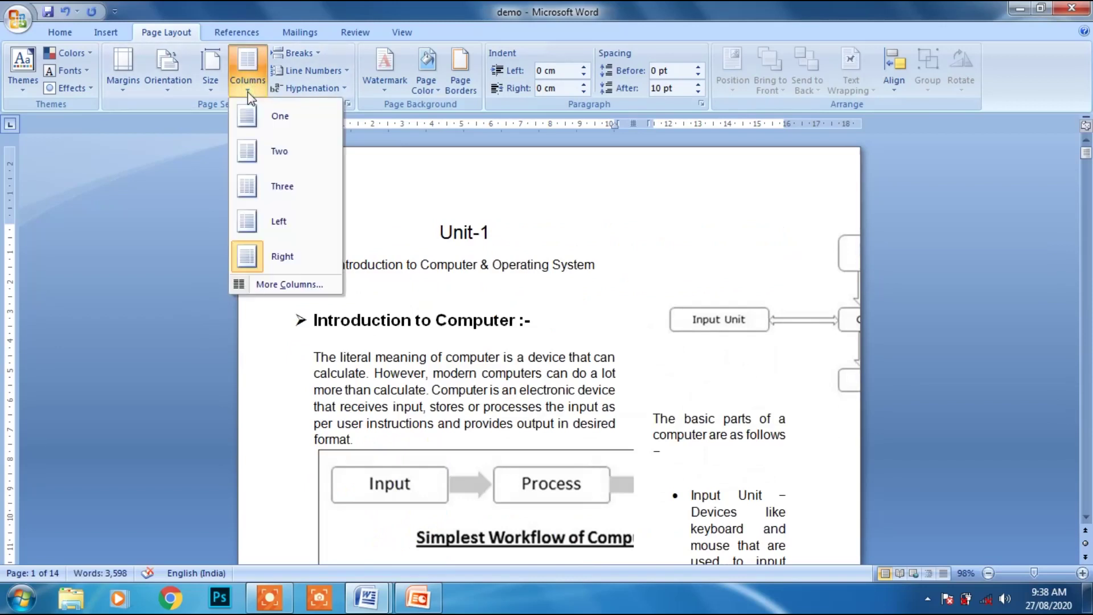
click(262, 111)
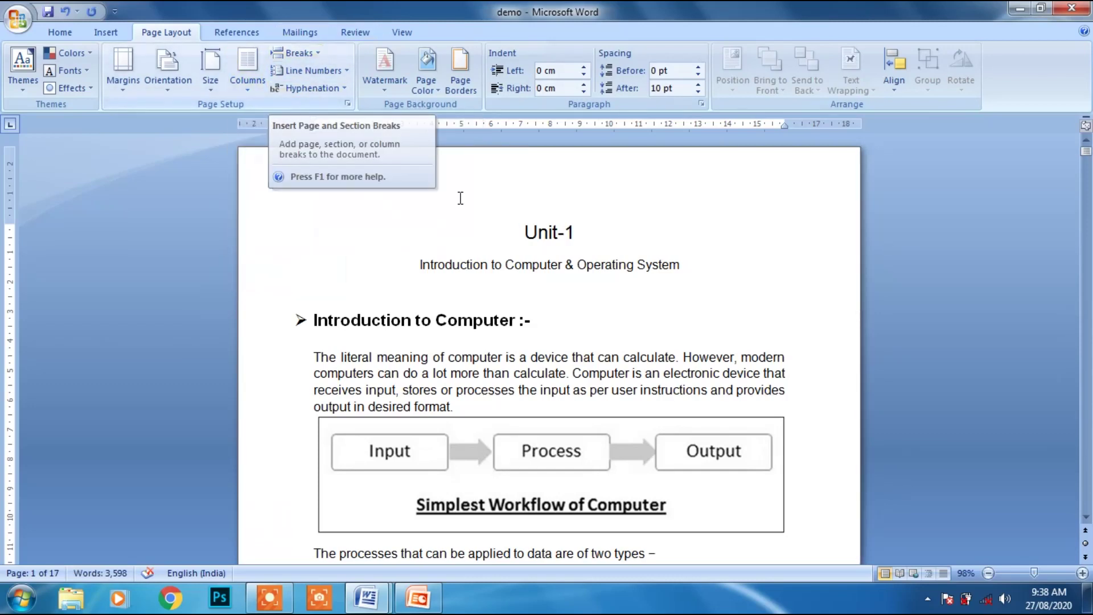
click(454, 406)
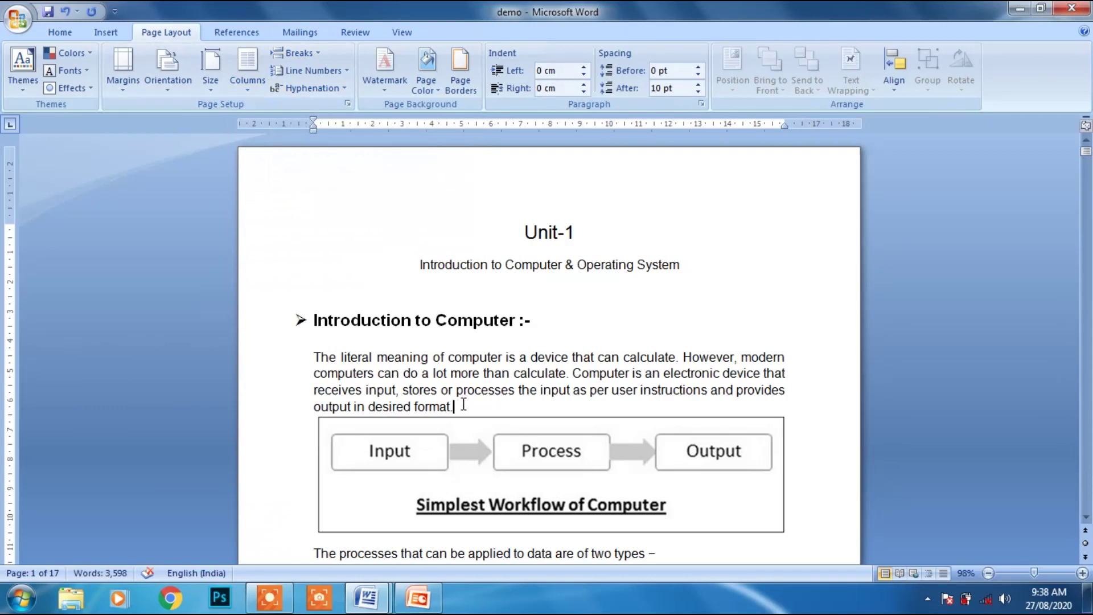
click(320, 55)
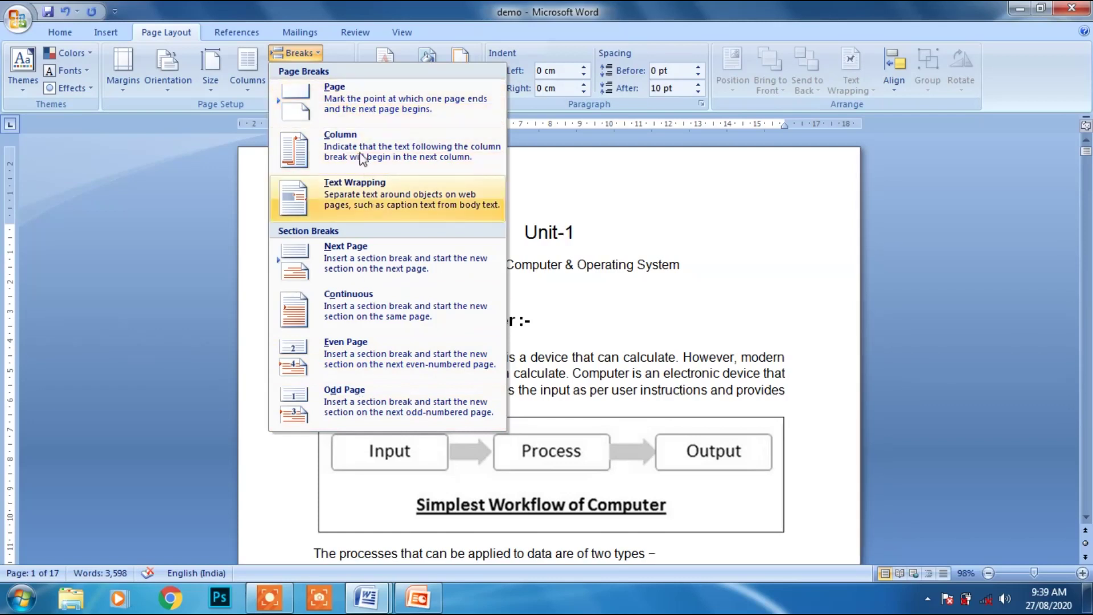
click(337, 103)
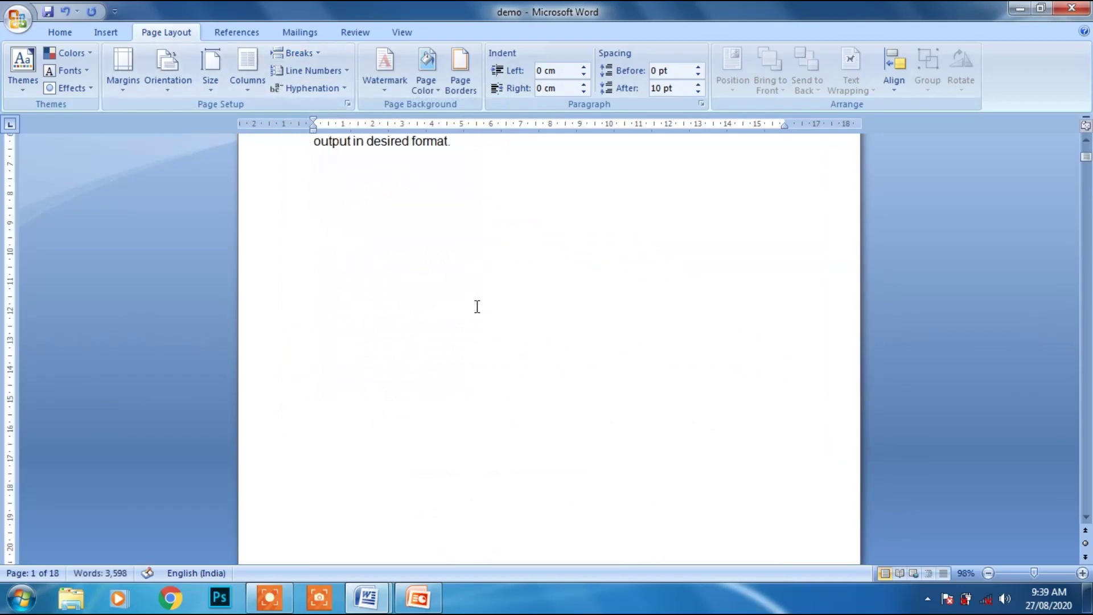
scroll(478, 306, up, 4)
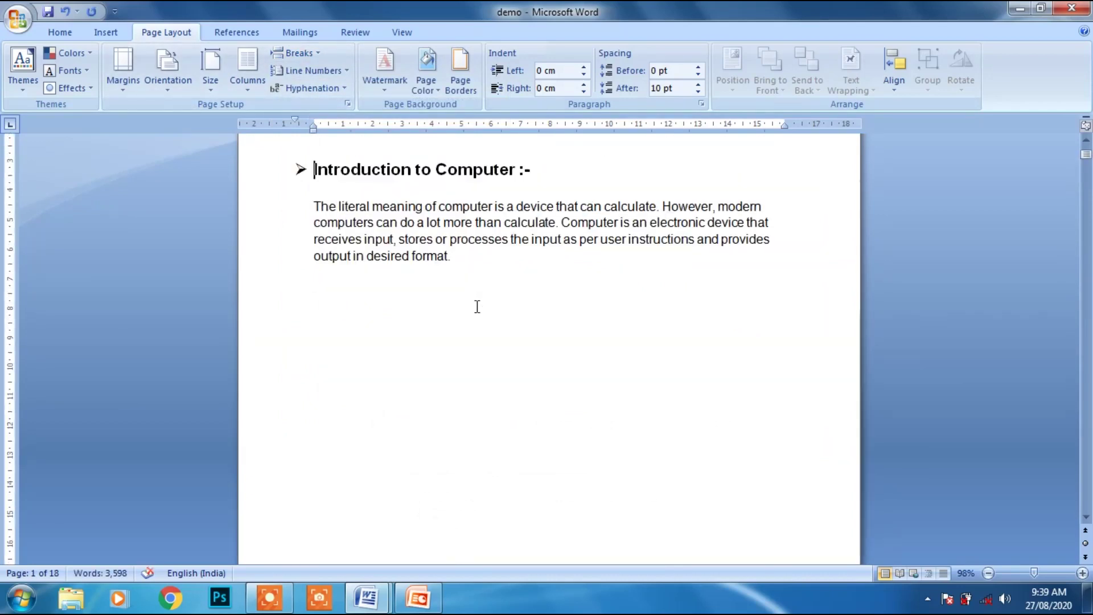
key(Down)
key(Down)
key(Down)
key(Down)
key(Down)
key(Down)
key(Up)
key(ctrl+Up)
key(ctrl+Up)
key(ctrl+Up)
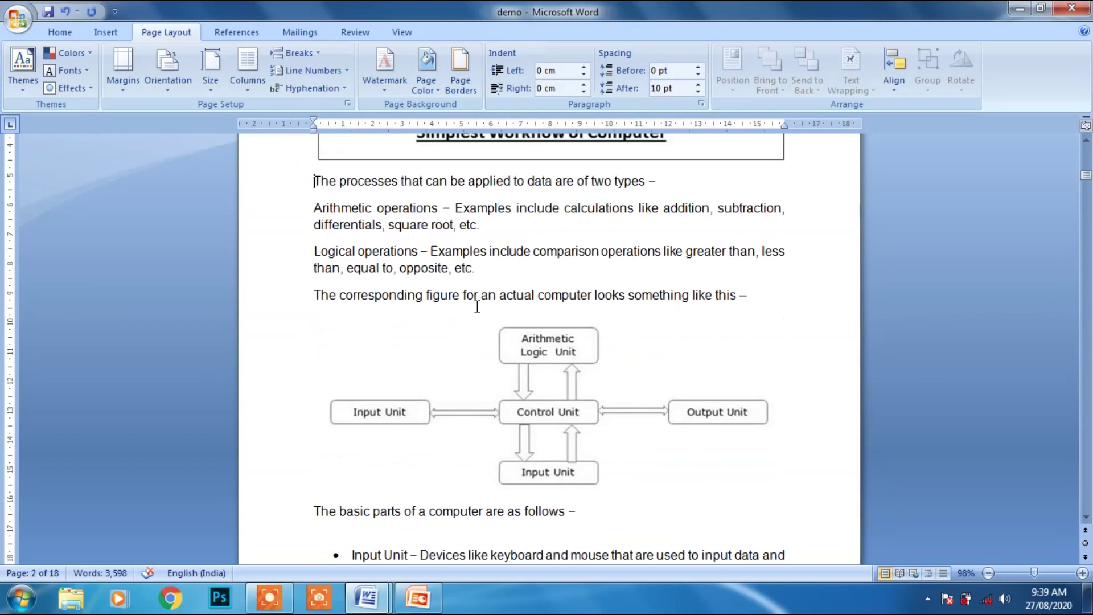
key(ctrl+Up)
key(ctrl+Up)
key(ctrl+Up)
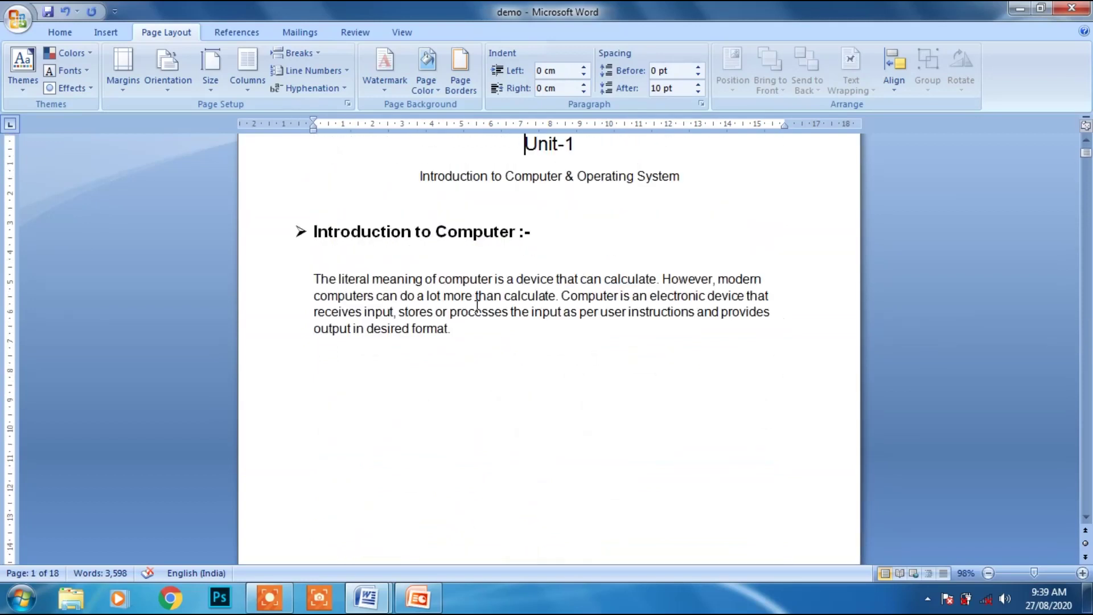
key(ctrl+Down)
key(ctrl+Down)
key(ctrl+Down)
key(BackSpace)
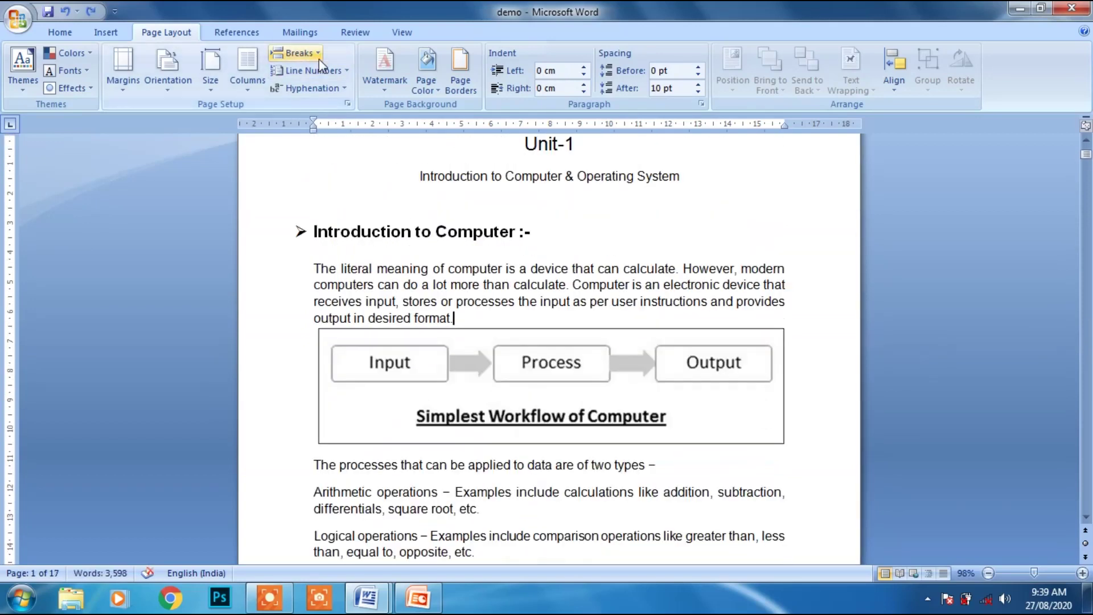
click(308, 53)
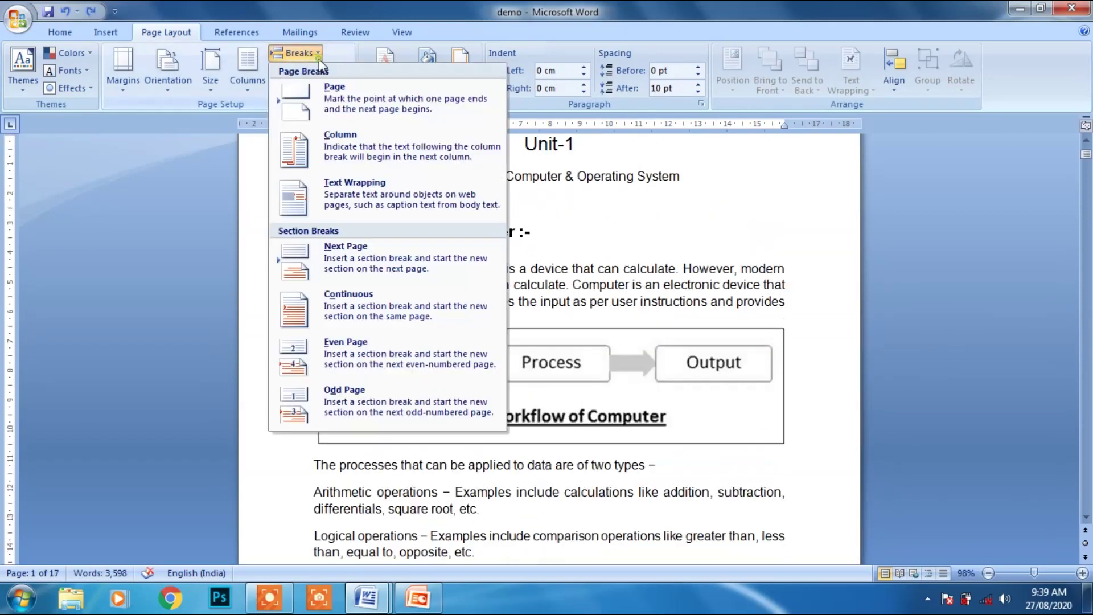
click(343, 140)
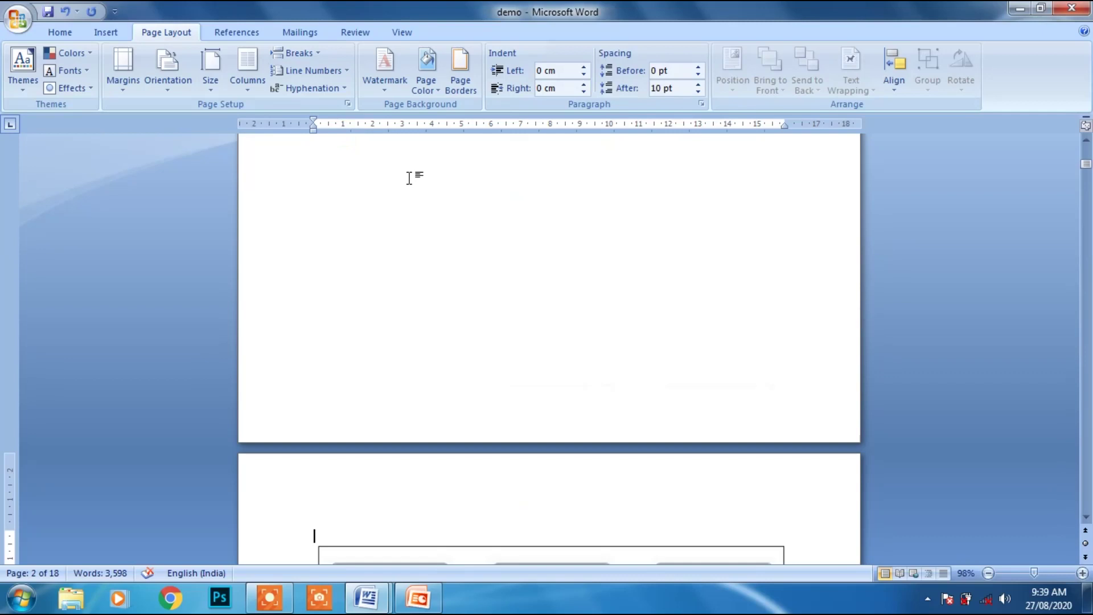
key(ctrl+z)
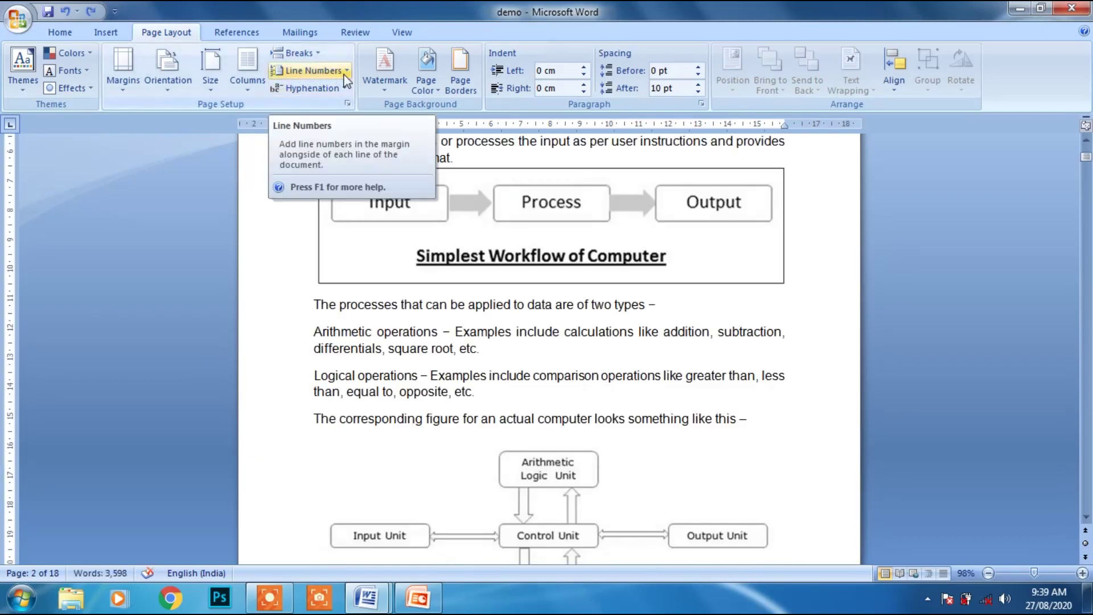
- Add line numbers in the left margin, undoing a first attempt and reapplying the numbering
click(344, 71)
click(341, 70)
click(340, 72)
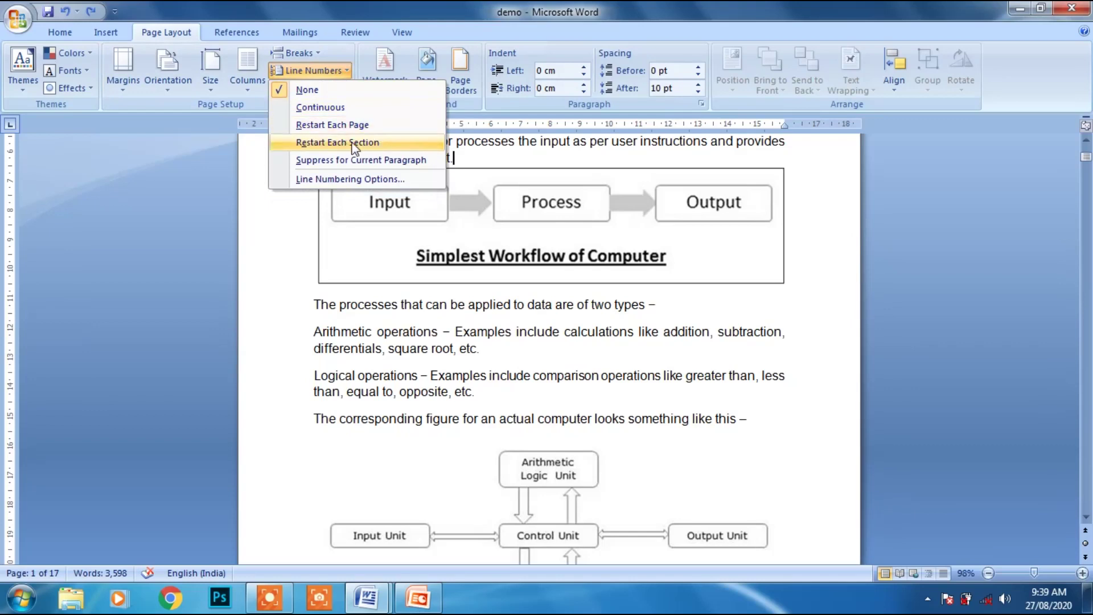
click(356, 123)
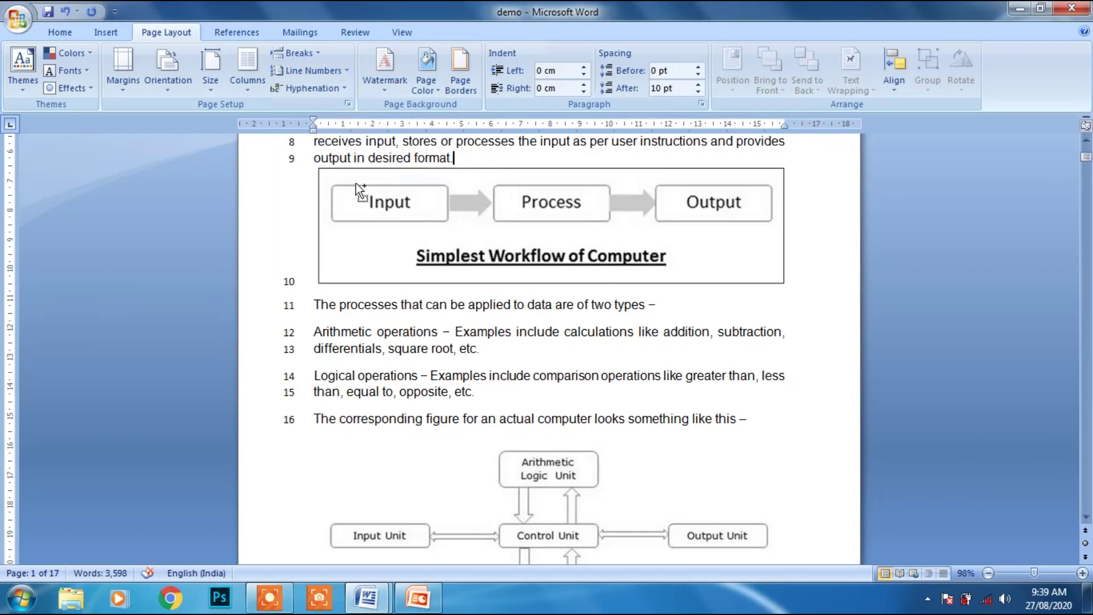
key(ctrl+z)
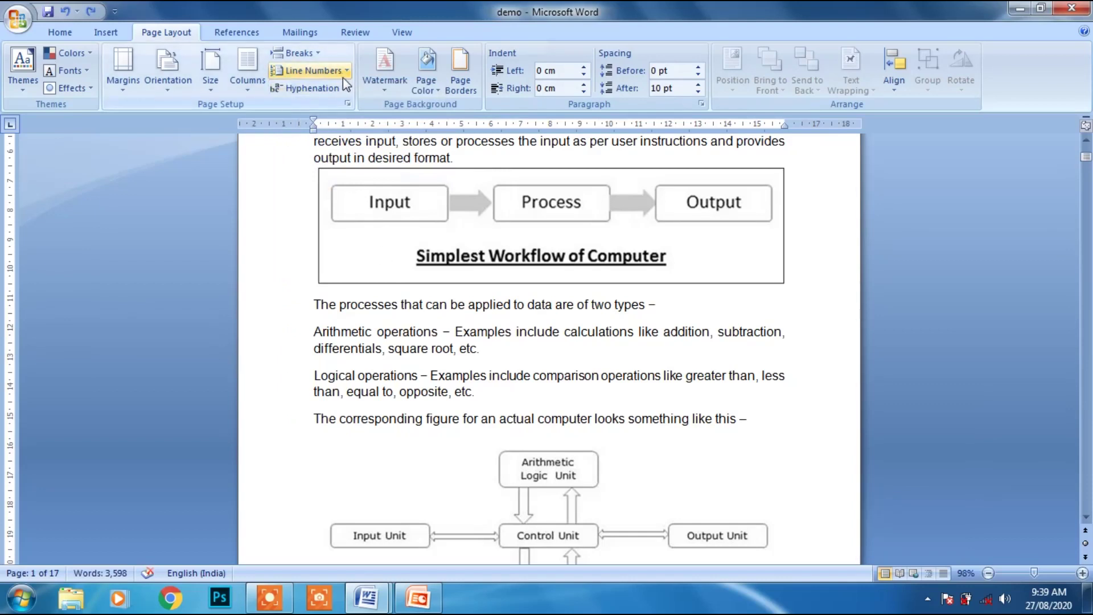
click(344, 74)
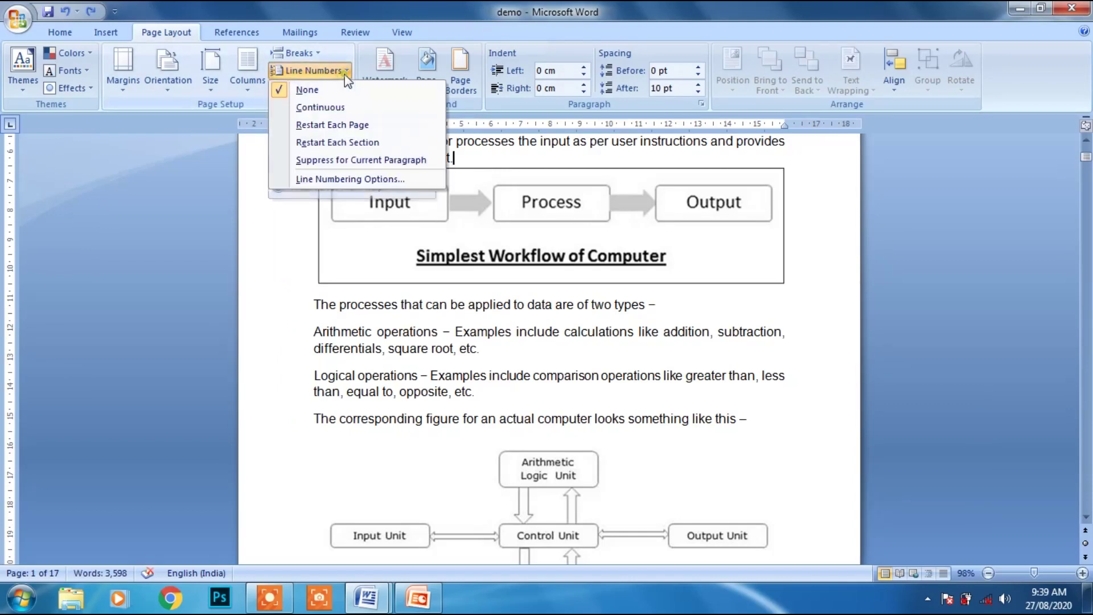
click(347, 106)
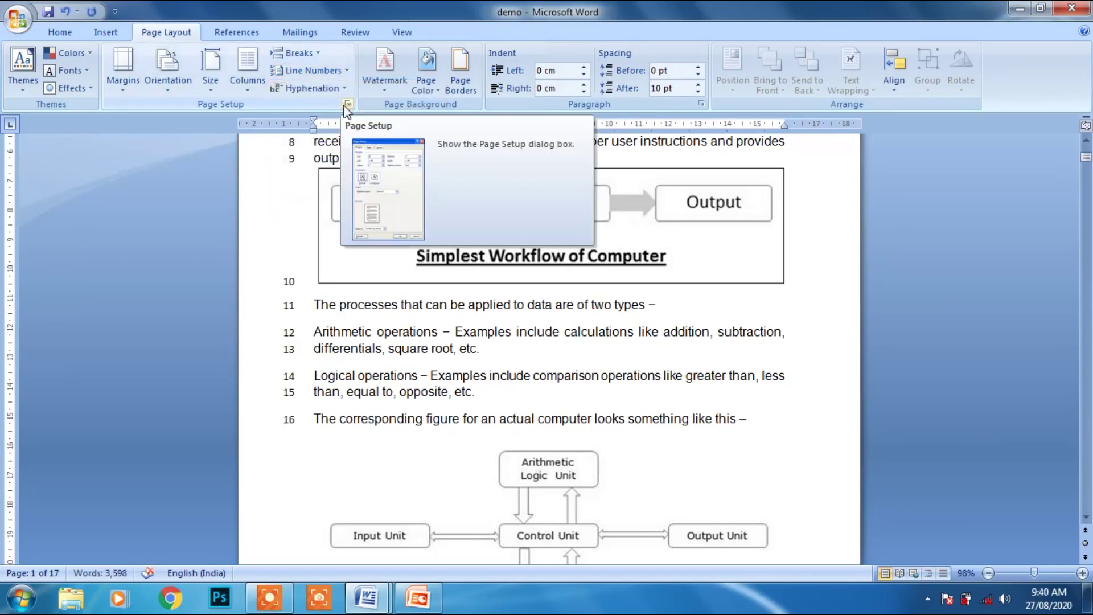
- Remove the line numbers, then apply and undo Automatic hyphenation twice
key(ctrl+z)
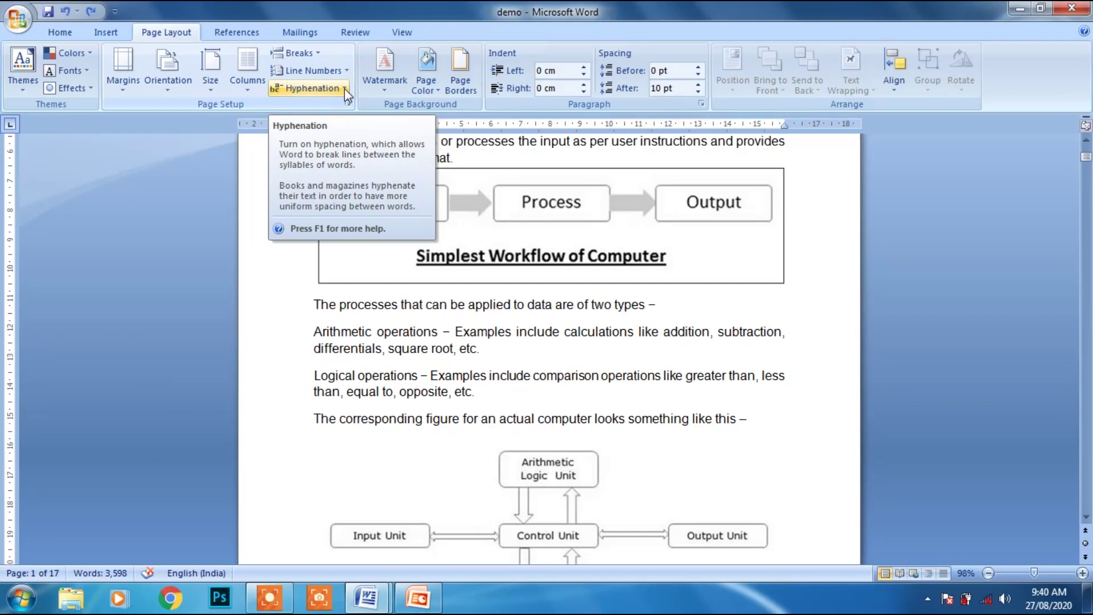
click(344, 89)
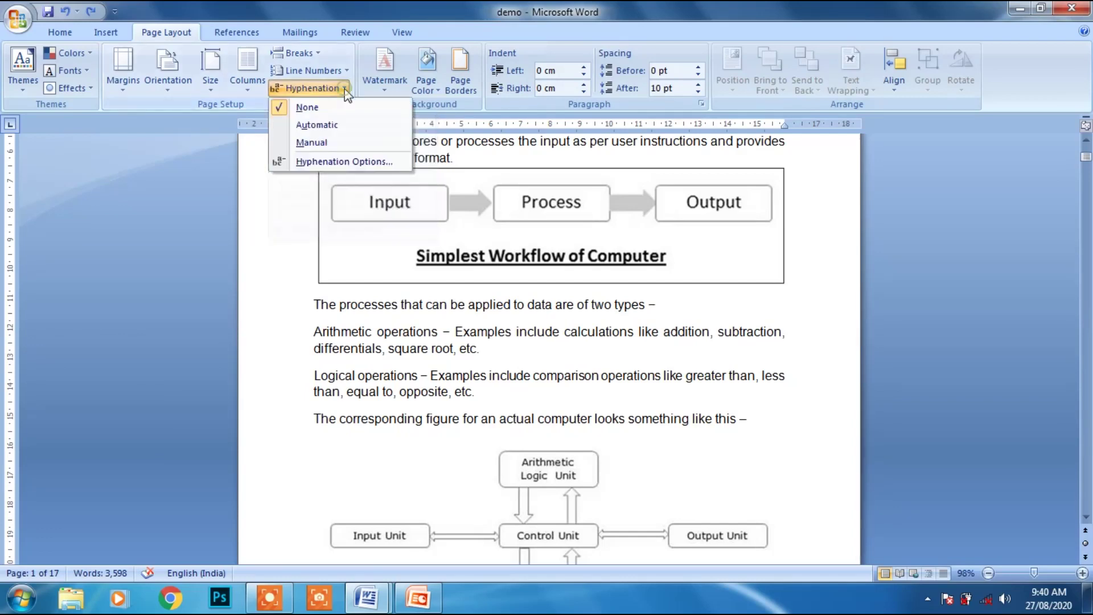
click(327, 126)
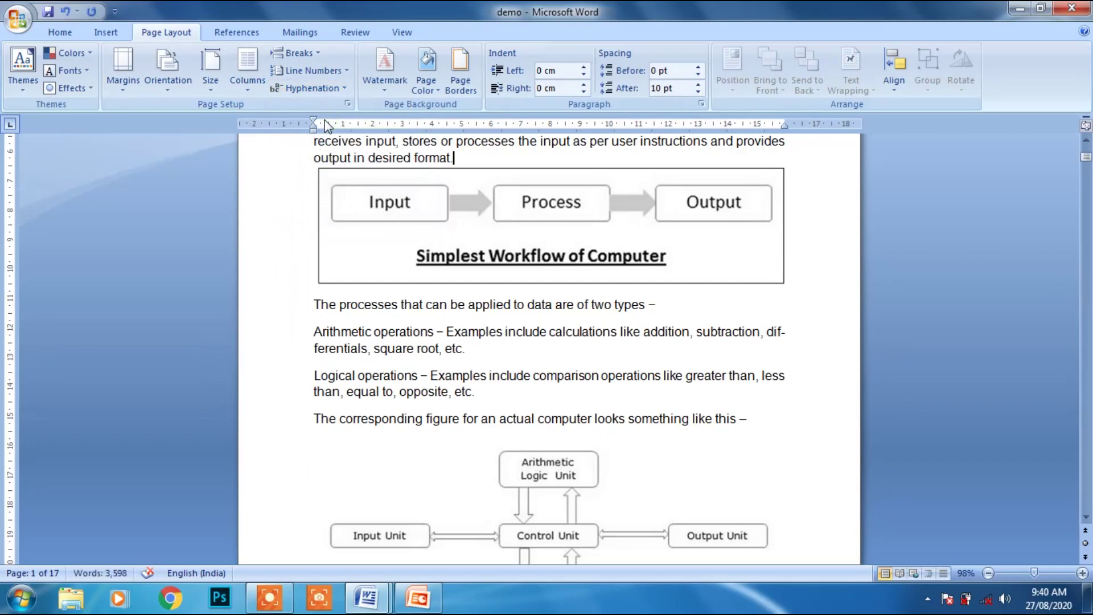
key(ctrl+z)
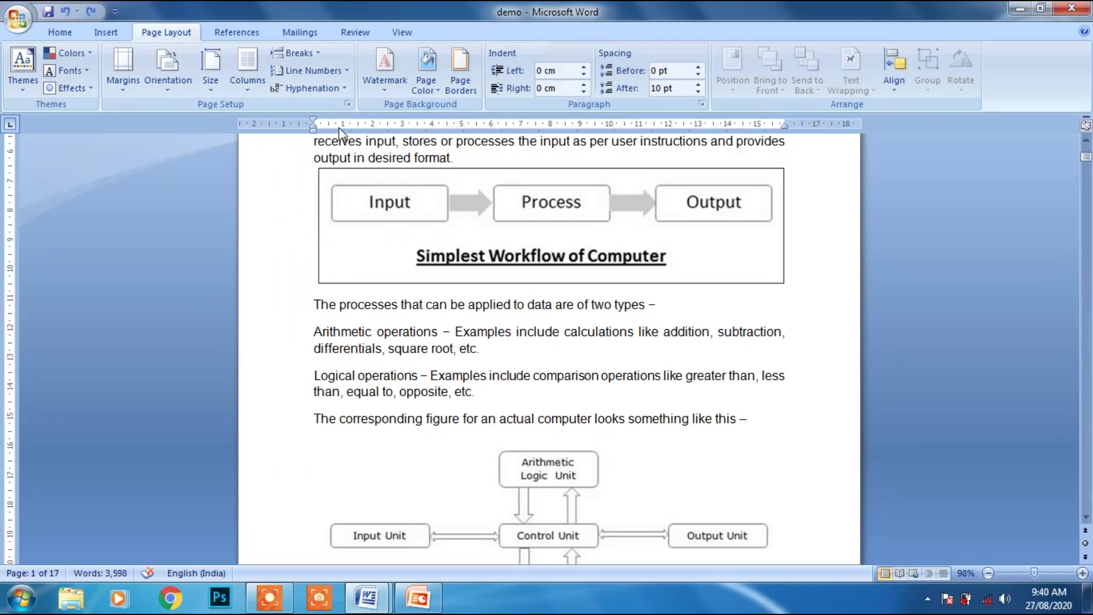
click(345, 89)
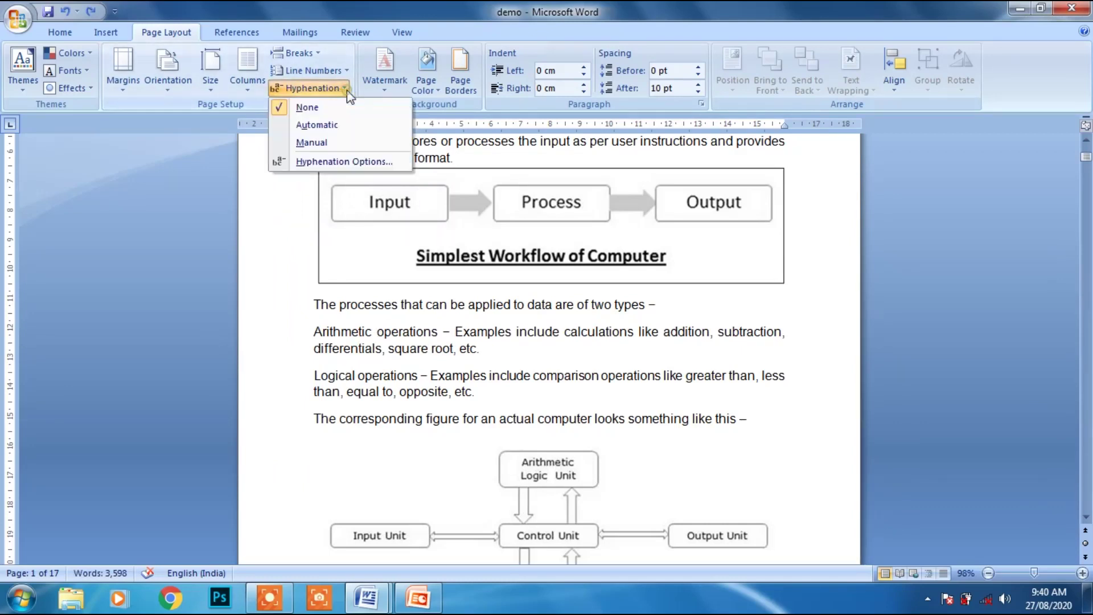
click(345, 124)
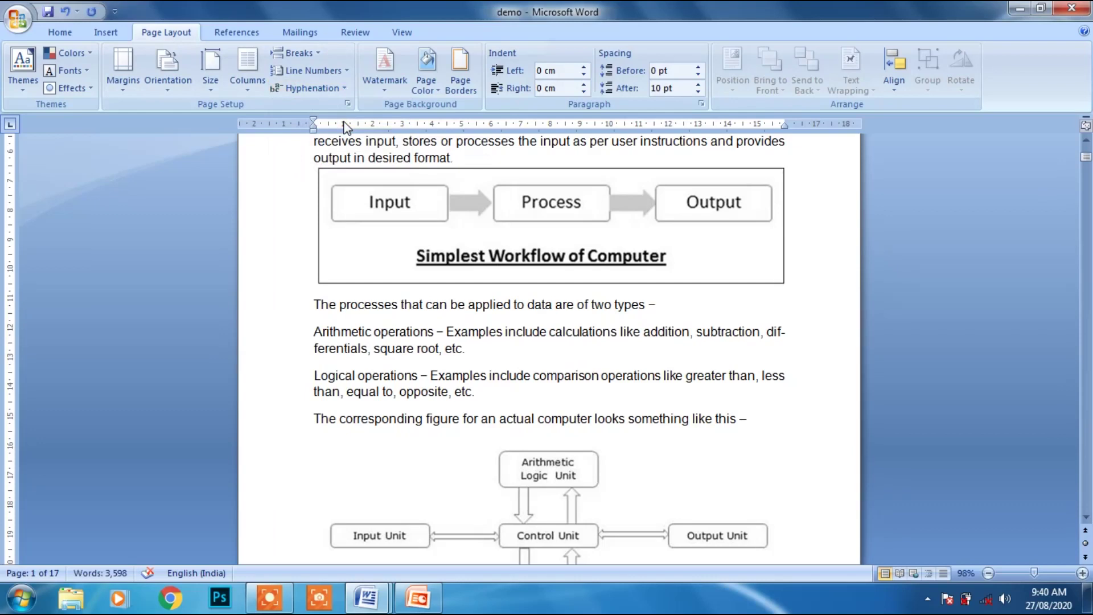
key(ctrl+z)
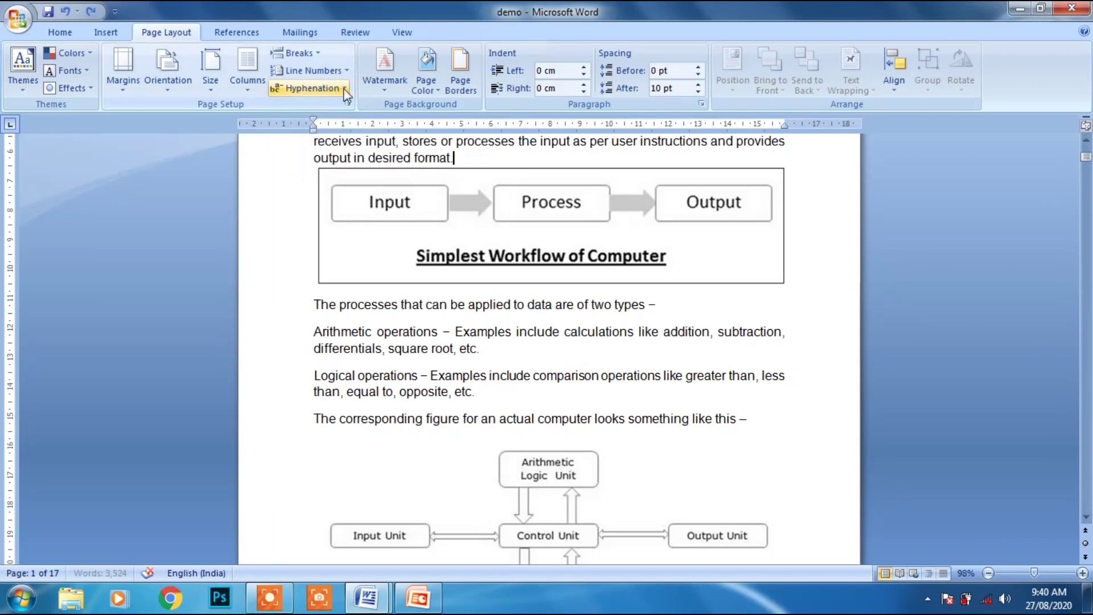
- Run Manual hyphenation, declining 'differentials' and 'instructions' and cancelling at 'provide'
click(312, 88)
click(310, 142)
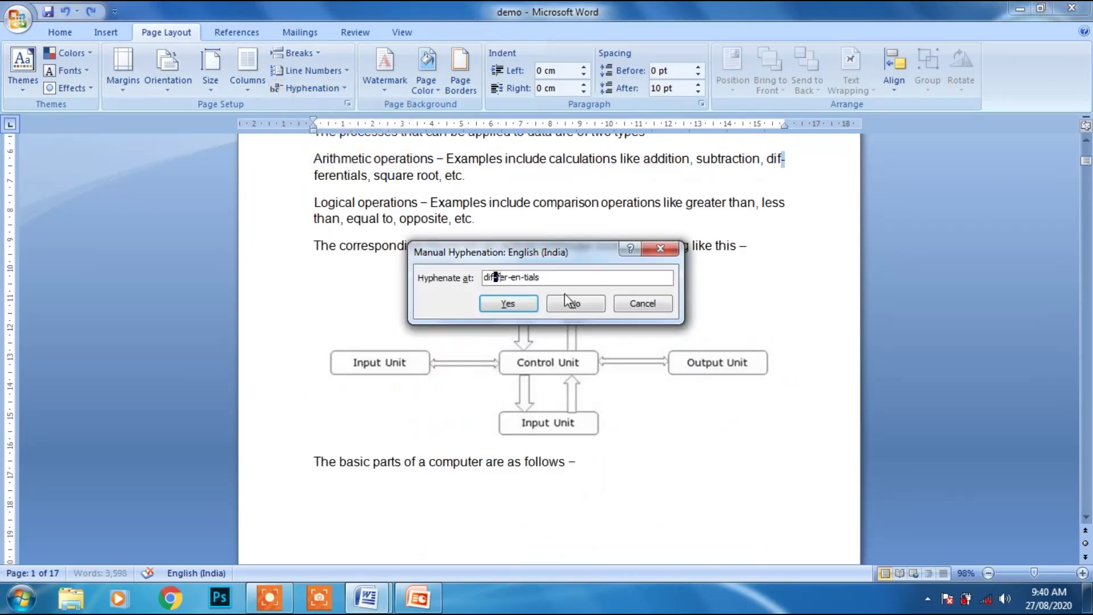
click(575, 304)
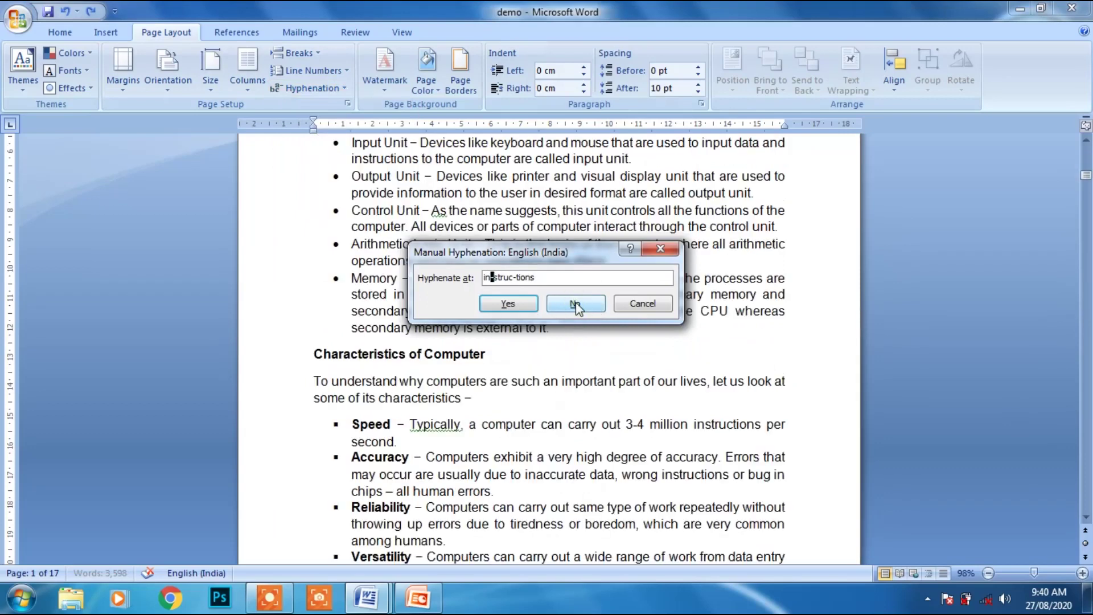
click(575, 303)
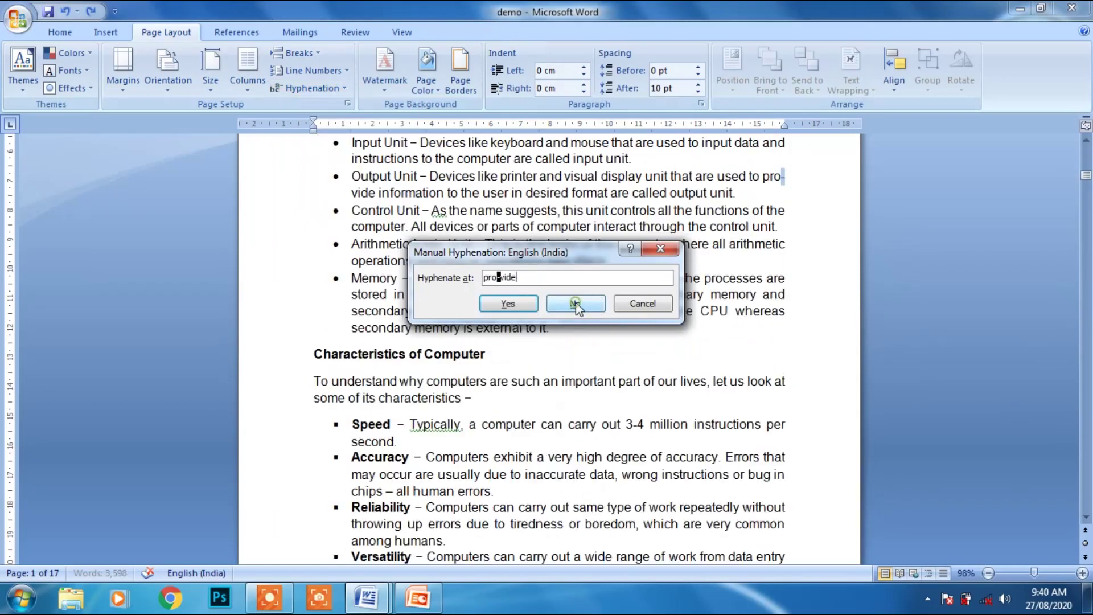
click(636, 303)
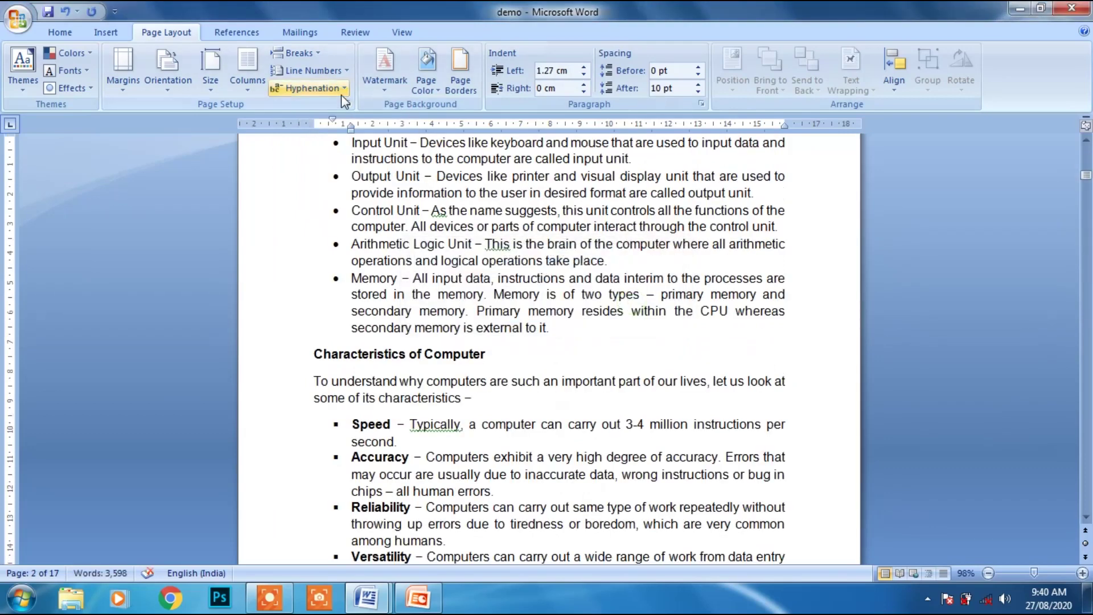
scroll(443, 228, up, 6)
click(443, 228)
scroll(443, 228, up, 6)
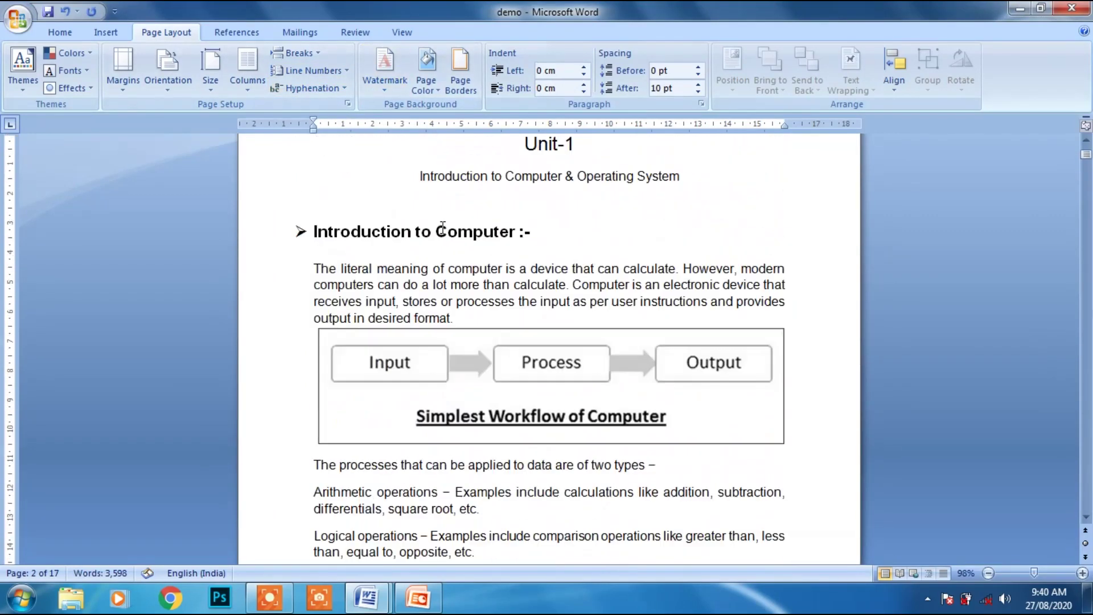
key(ctrl+Home)
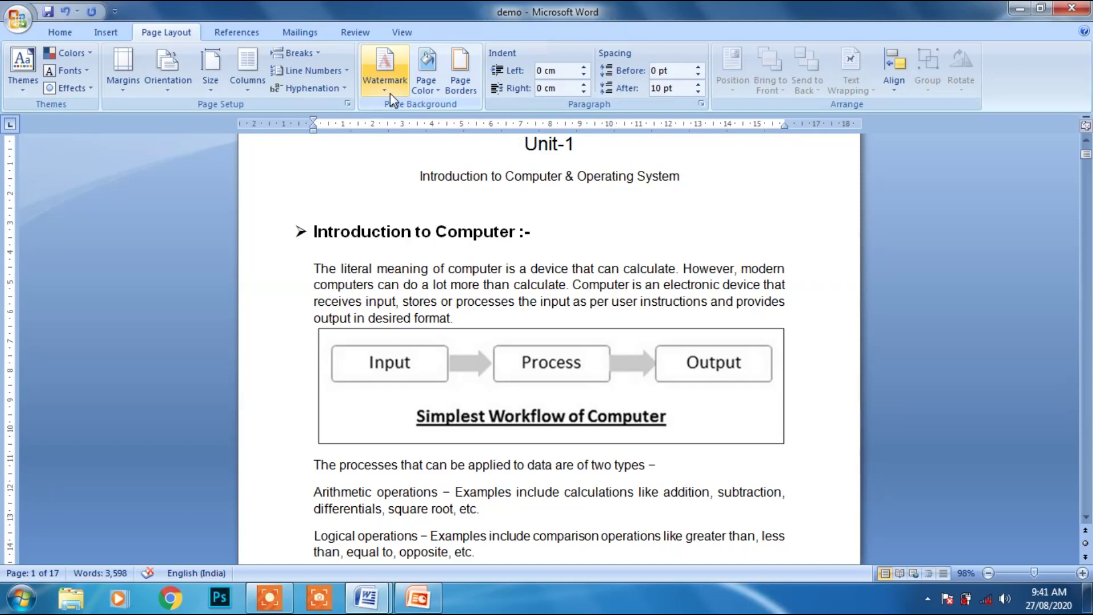
- Keep the current colour scheme, then apply the CONFIDENTIAL 1 watermark to the demo pages
click(391, 93)
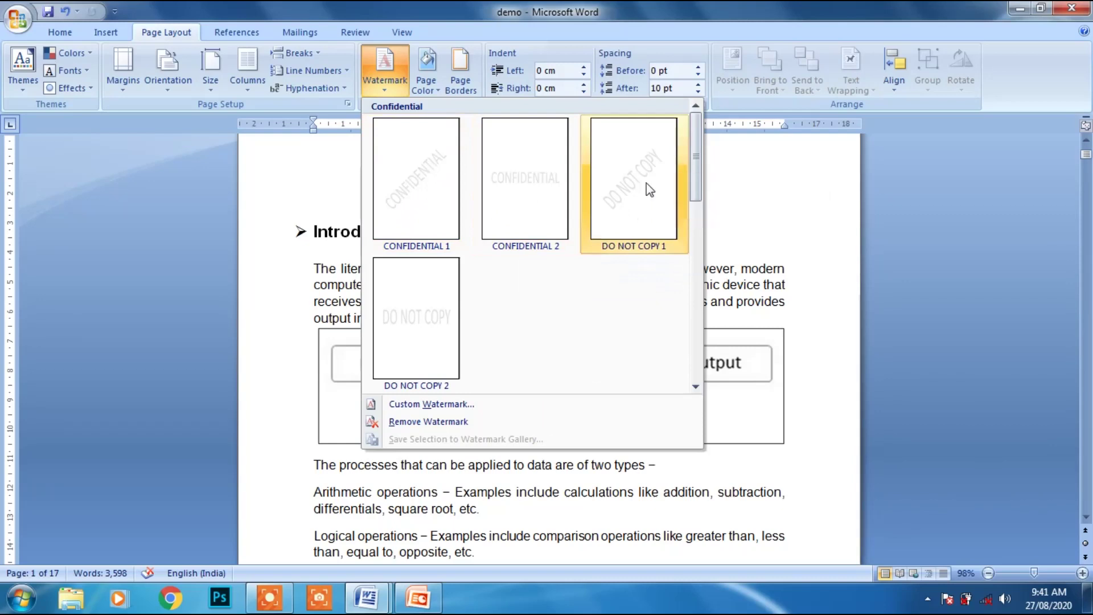
click(422, 324)
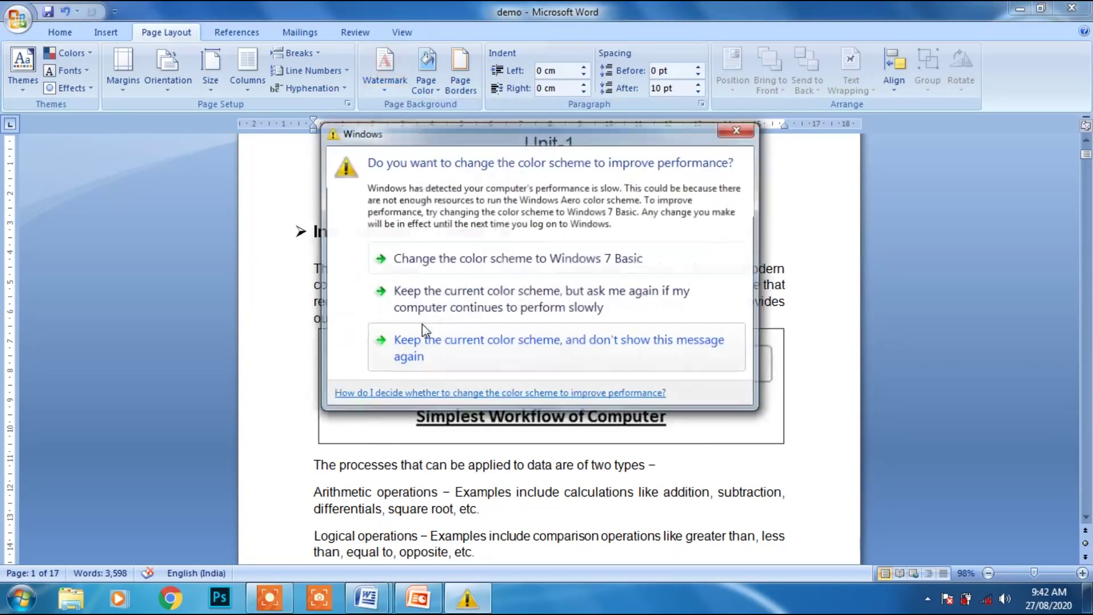
click(455, 301)
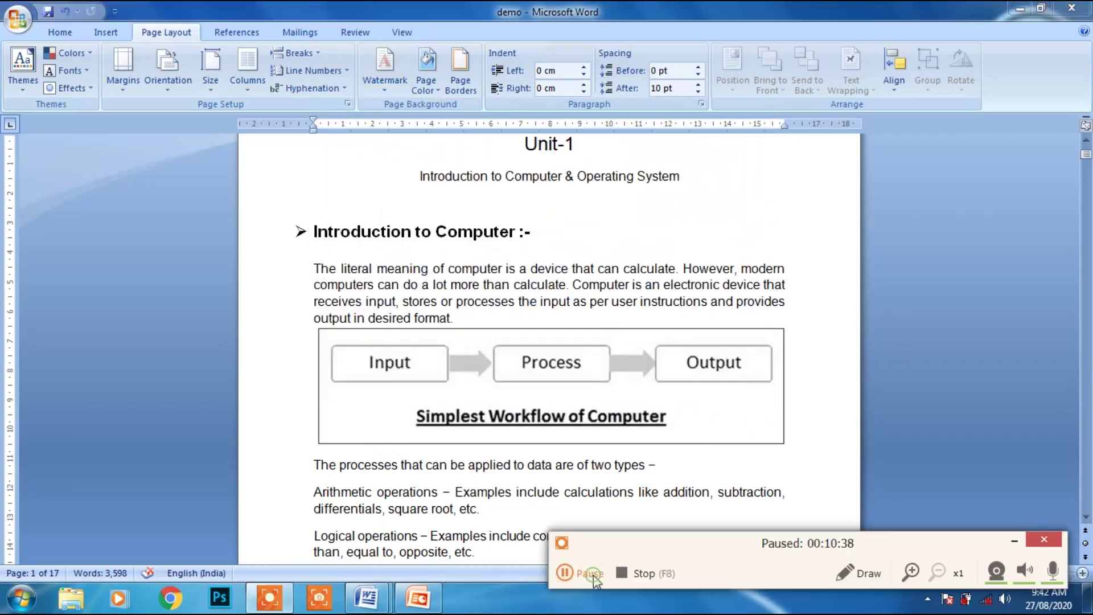
click(1014, 541)
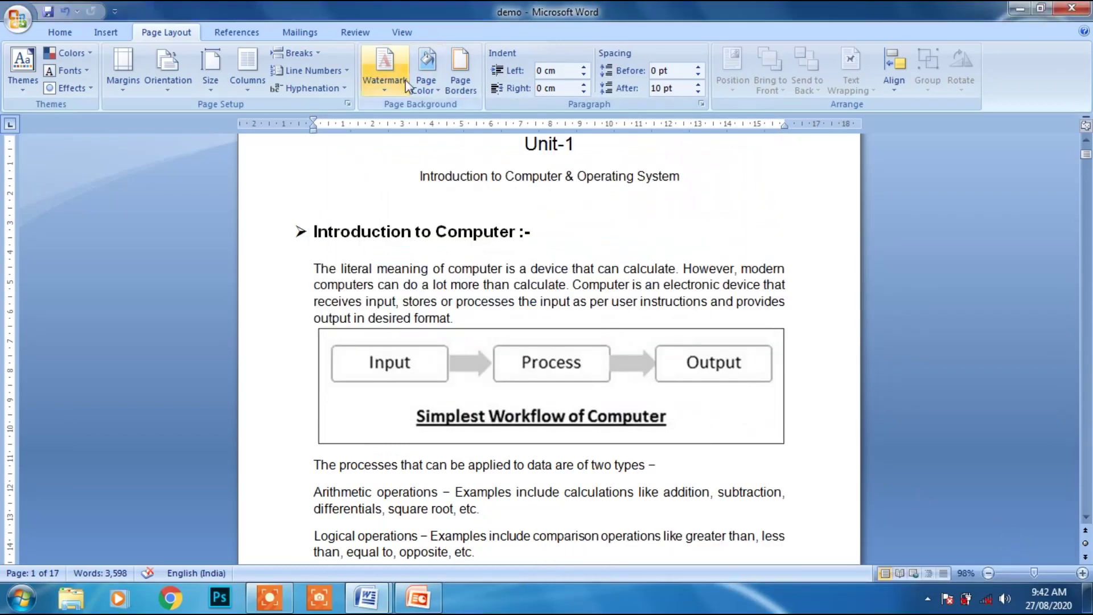
click(385, 67)
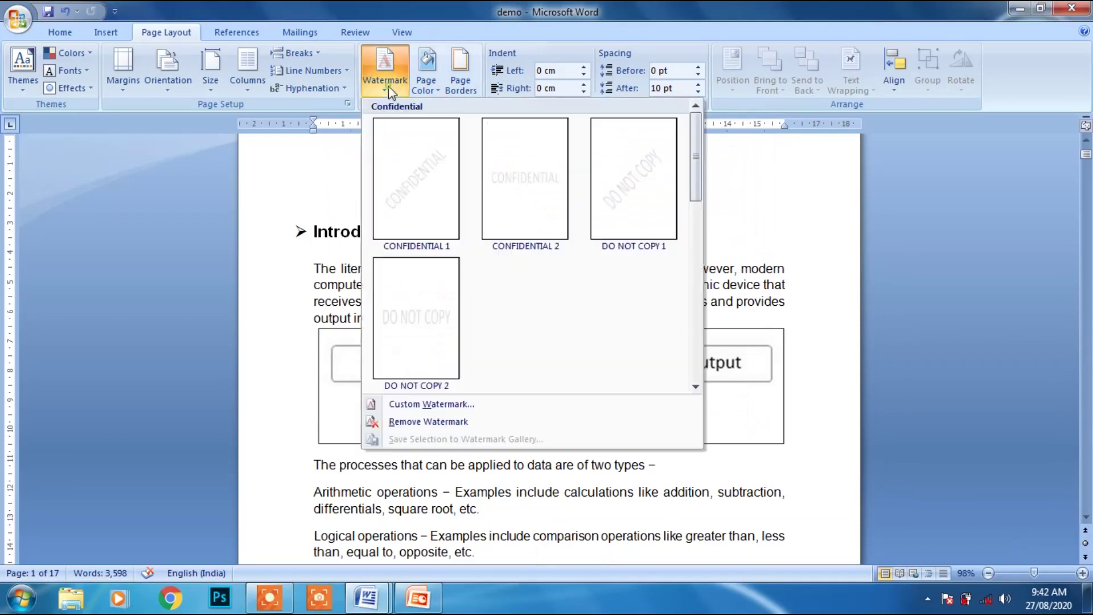
click(422, 223)
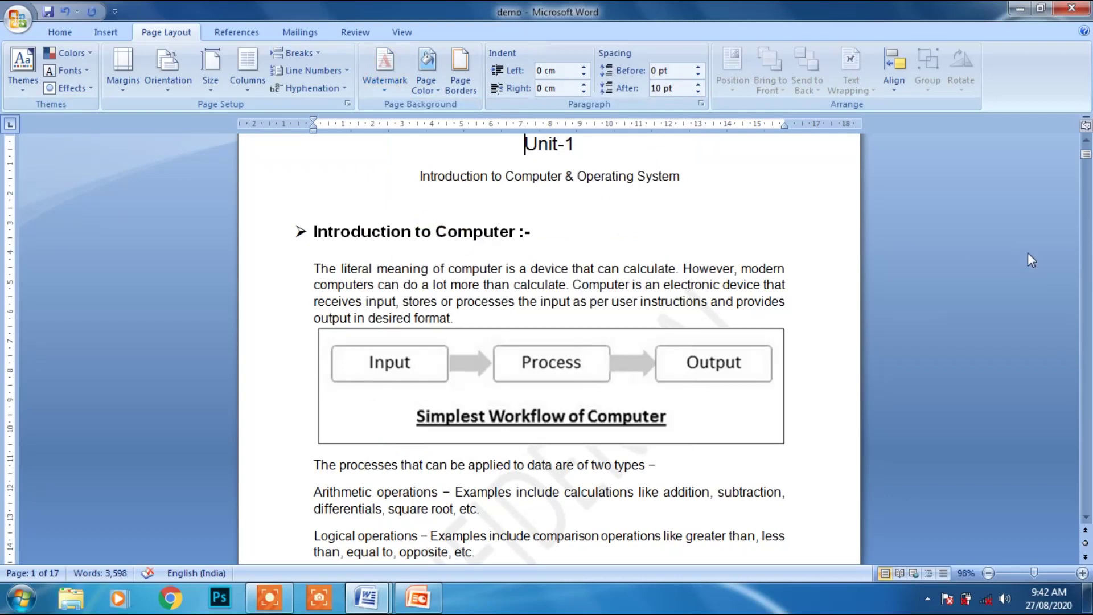
mouse_move(1086, 154)
mouse_down()
mouse_move(1086, 171)
mouse_move(1085, 156)
mouse_up()
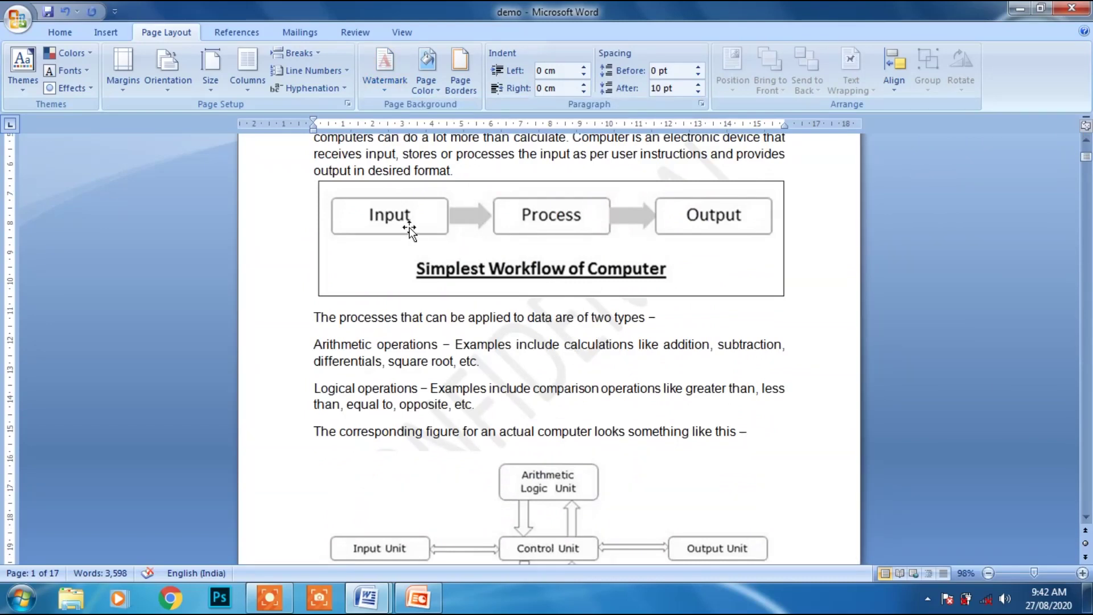
- Start a custom text watermark, replacing CONFIDENTIAL with the author's name in black
click(390, 83)
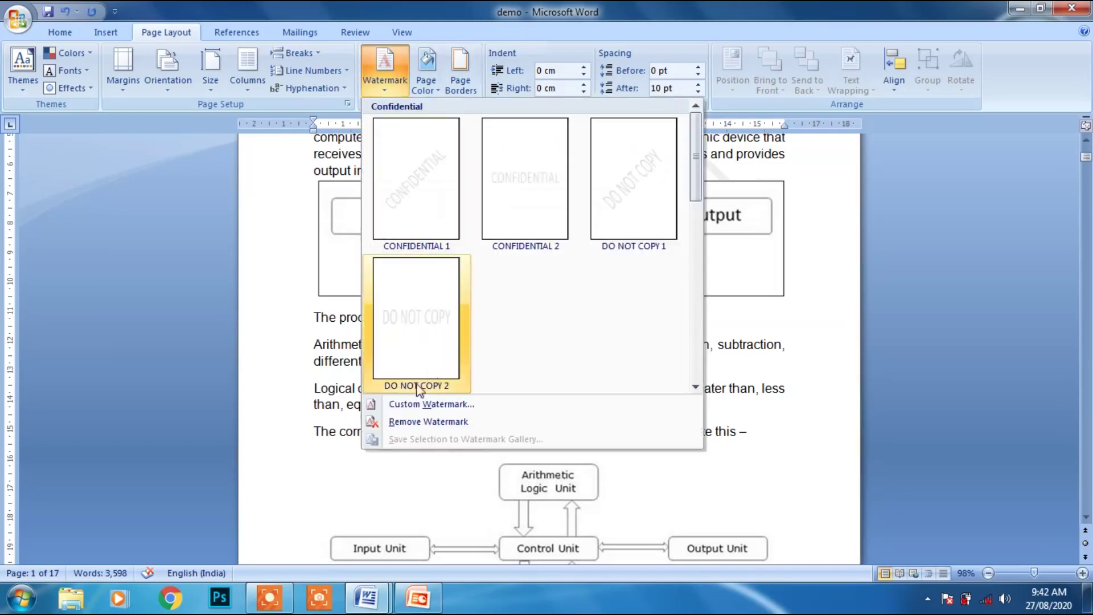
click(414, 403)
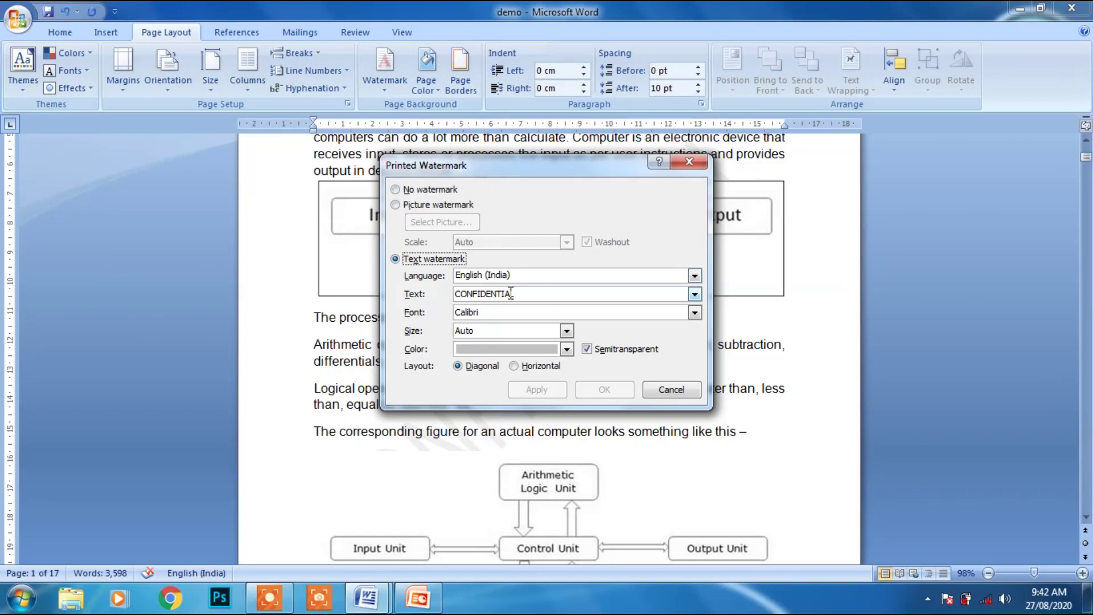
drag(529, 297, 449, 294)
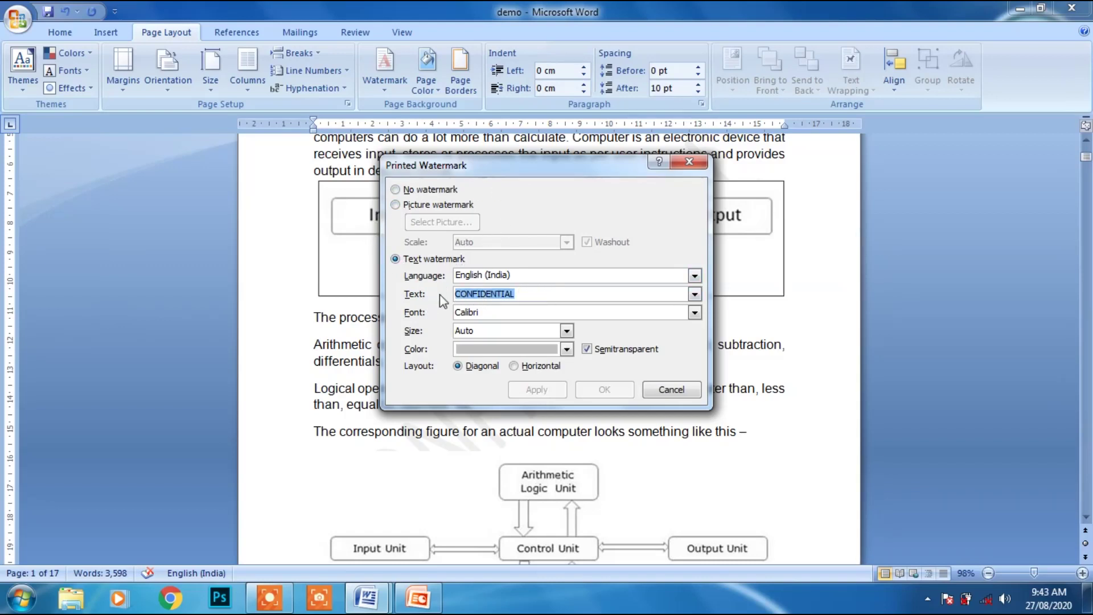
text(neetish)
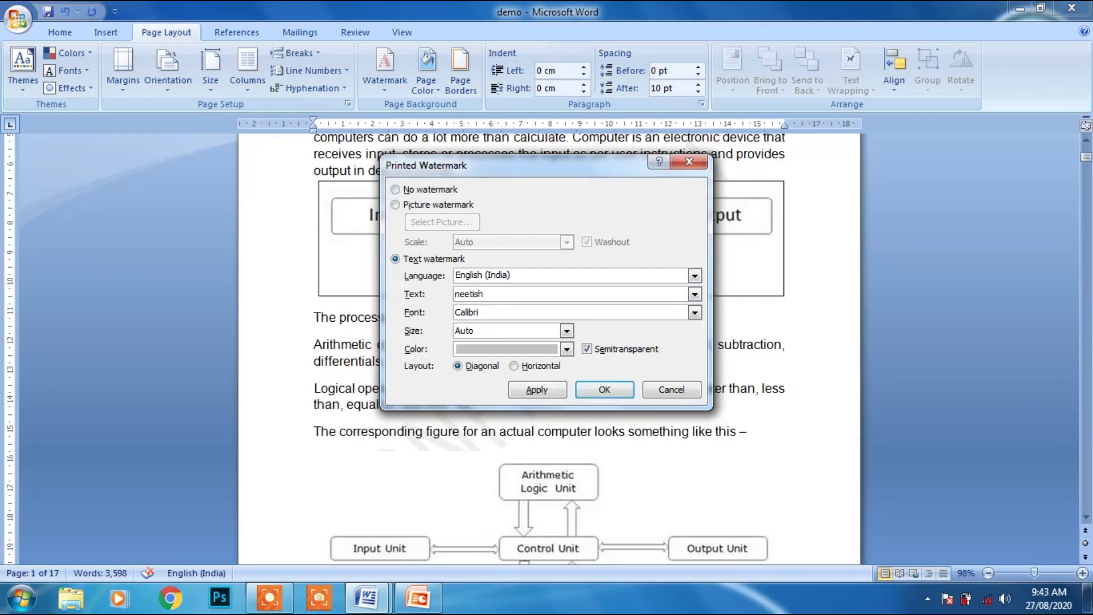
click(567, 349)
click(475, 400)
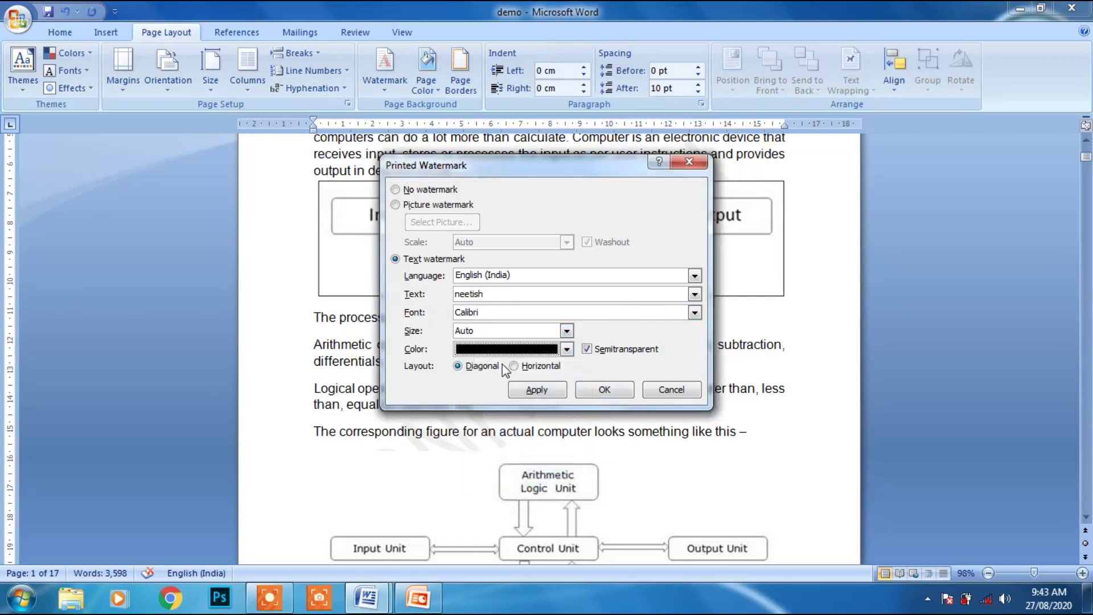
- Make the custom watermark diagonal in Helvetica, size 36, and apply it
click(515, 366)
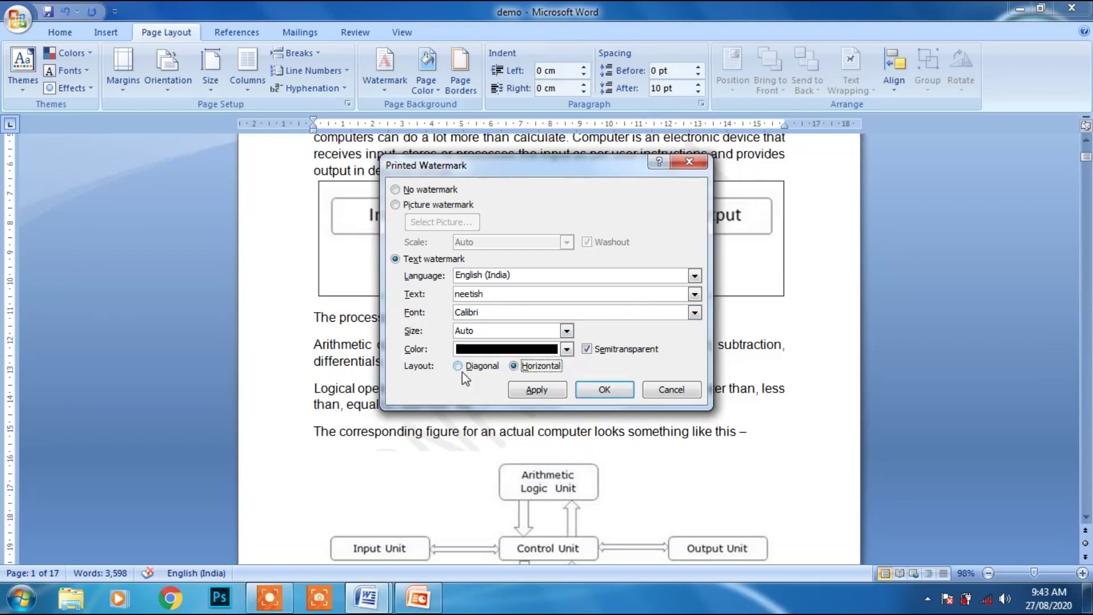
click(459, 366)
click(514, 366)
click(463, 369)
click(694, 313)
text(hel)
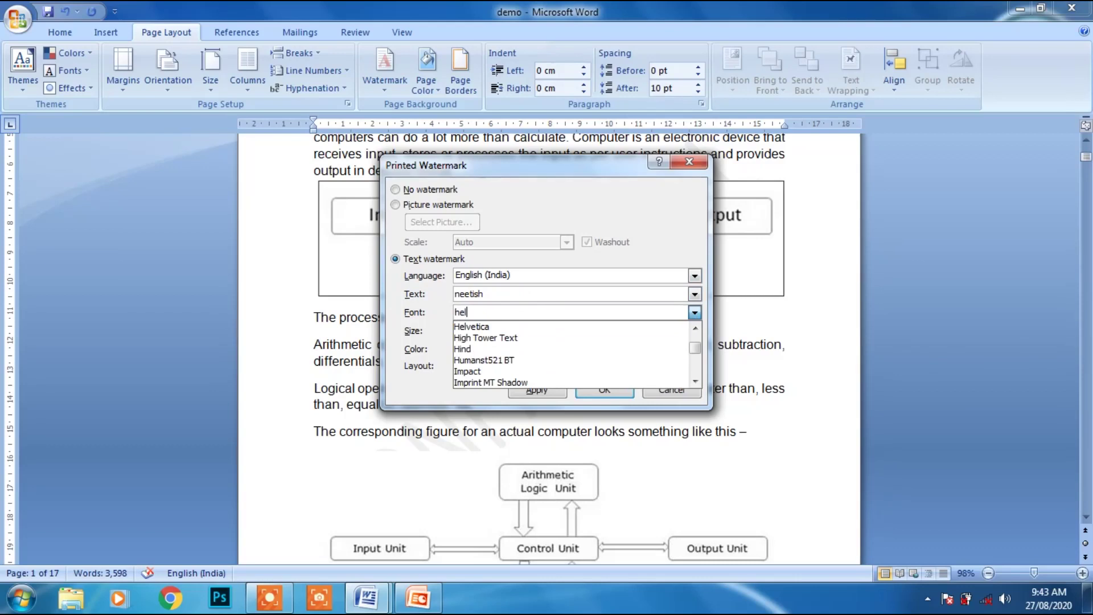
click(563, 327)
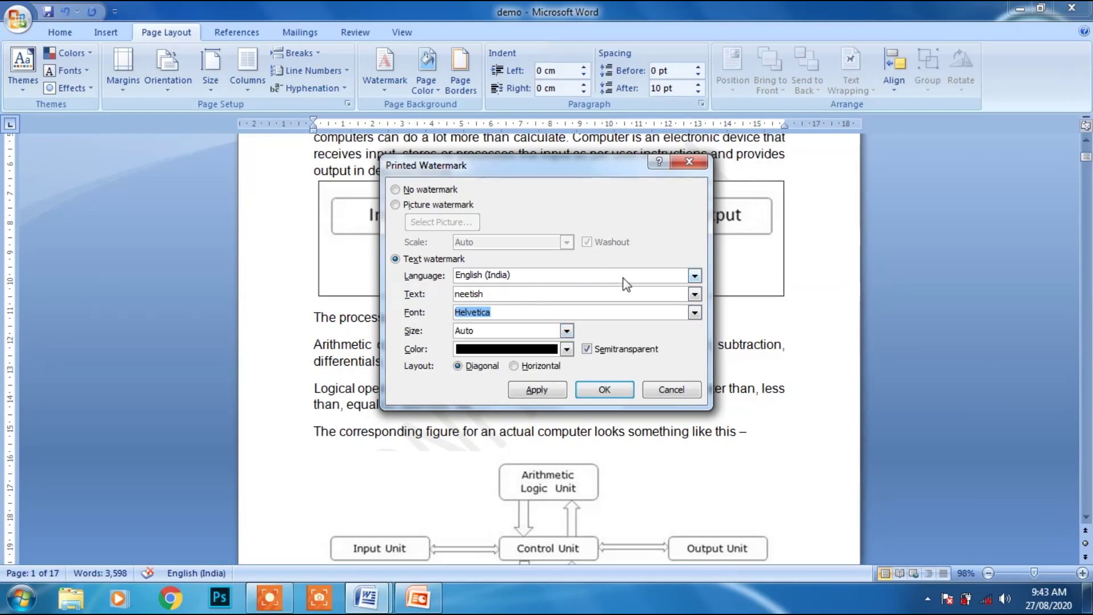
click(565, 331)
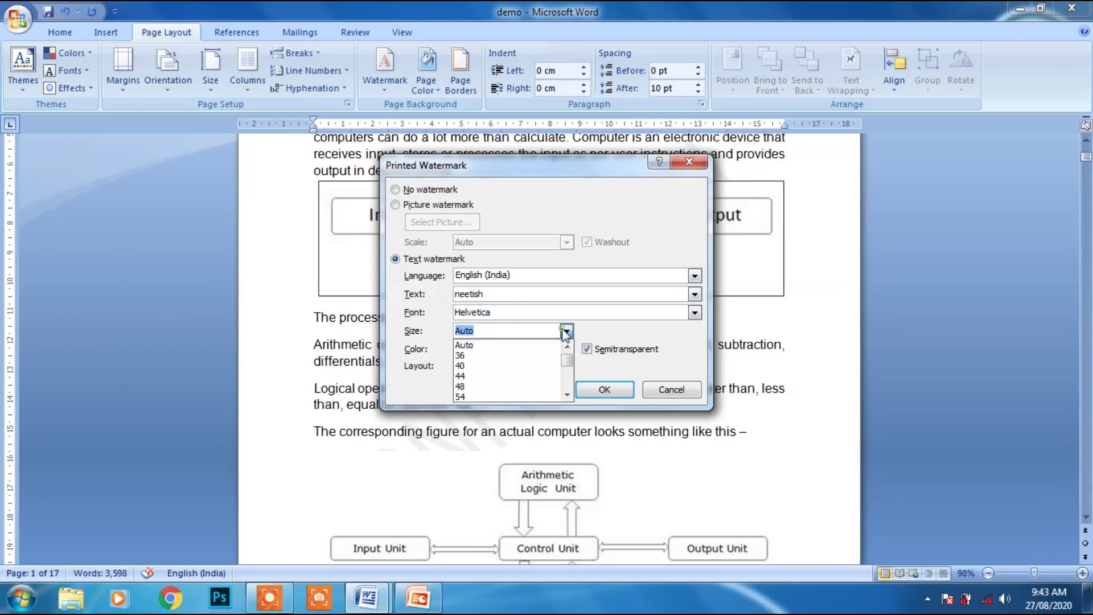
click(538, 357)
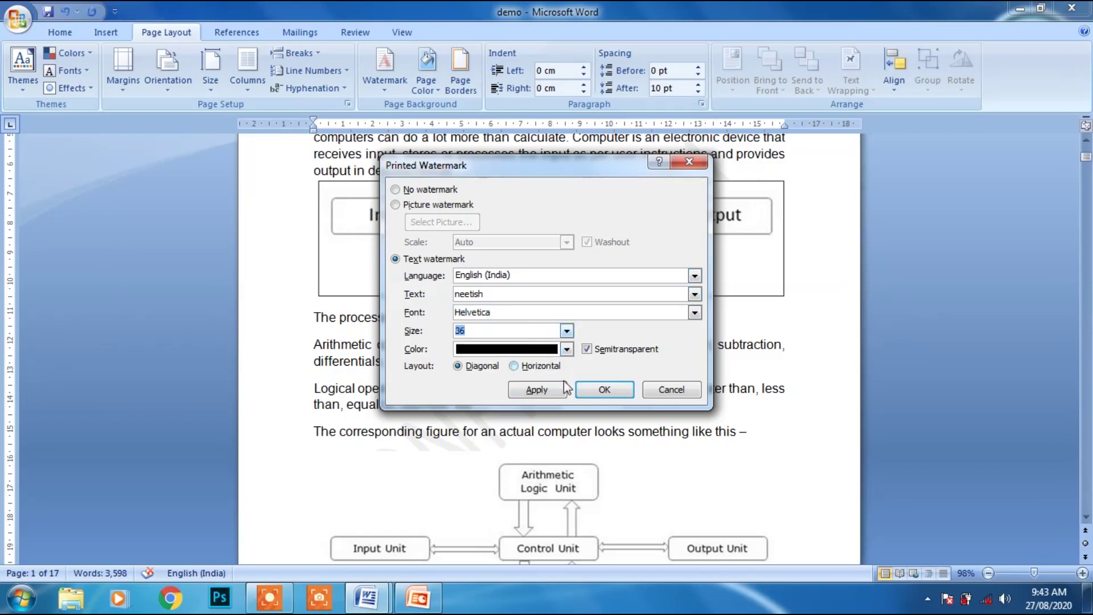
click(548, 392)
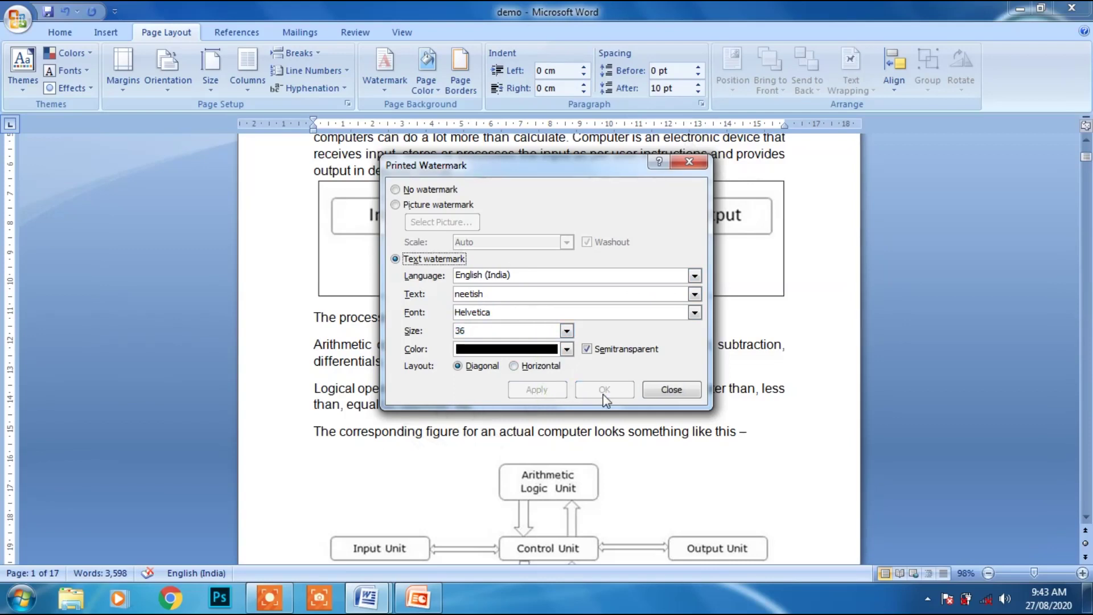
click(666, 390)
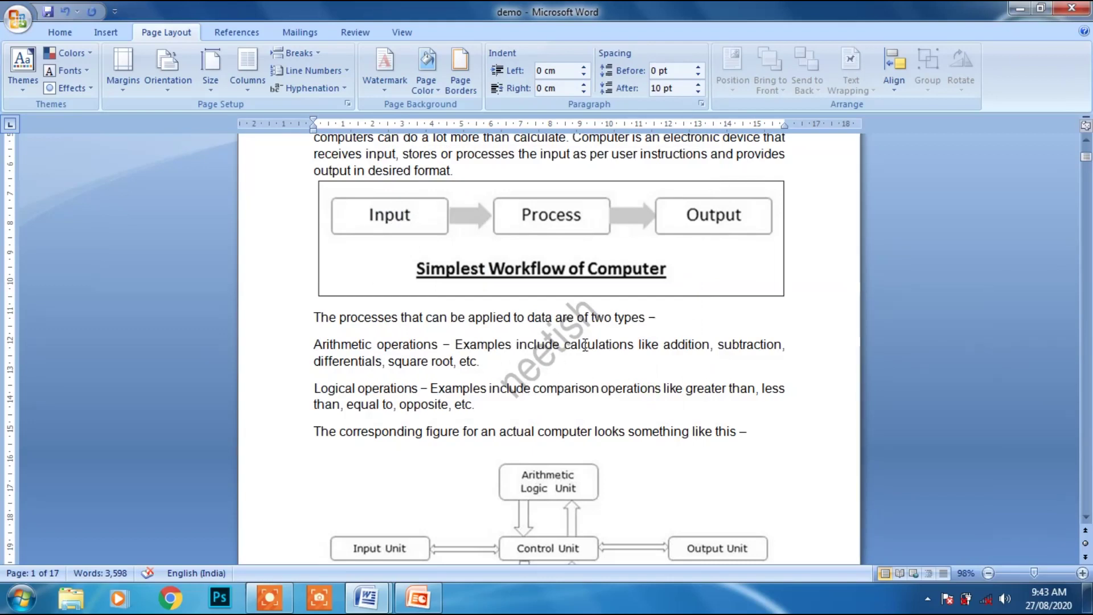
key(Down)
key(Down)
key(Down)
key(Down)
key(Down)
key(Down)
key(Down)
key(Down)
key(Down)
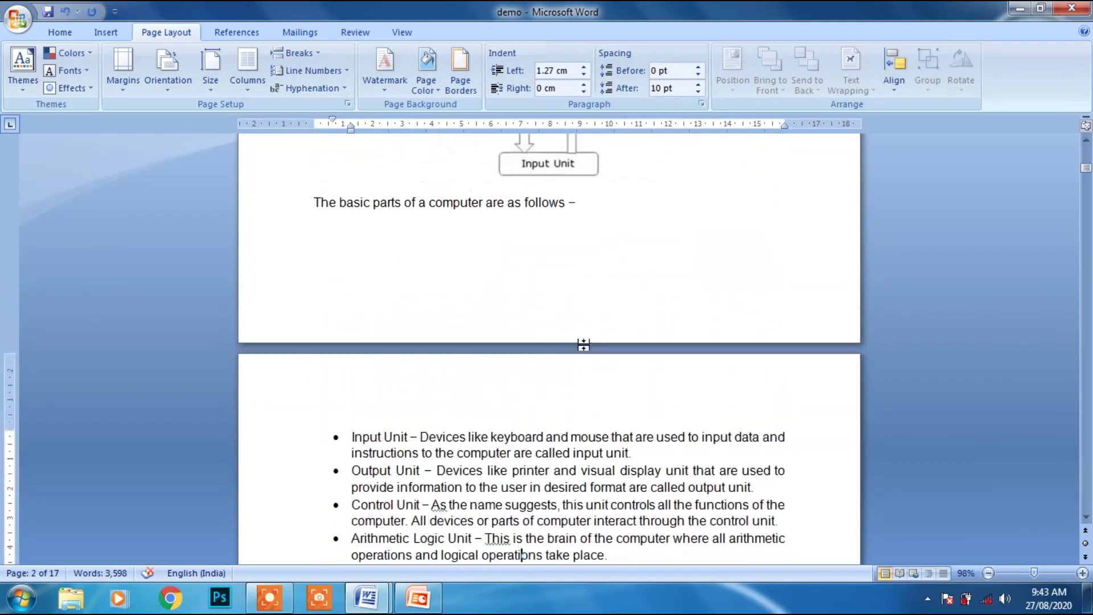
key(Down)
key(Down)
key(Down)
key(Down)
key(Down)
key(Down)
key(Down)
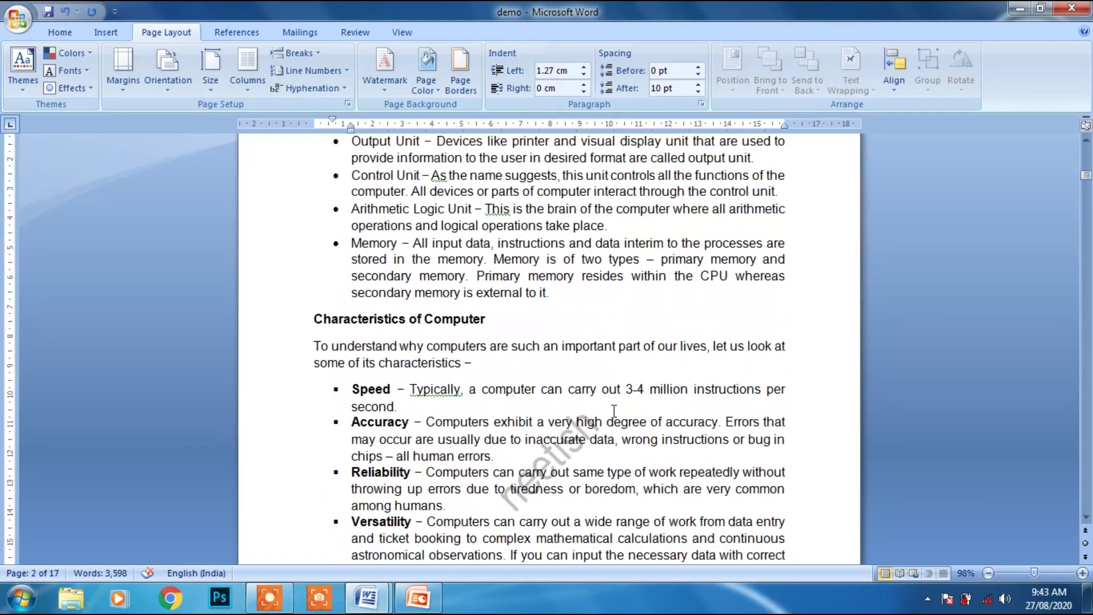
key(Down)
key(Down)
key(Down)
key(Down)
key(Down)
key(Down)
key(Down)
key(Up)
key(Up)
key(Up)
key(Up)
key(Up)
key(Up)
key(Up)
key(Up)
key(Up)
key(Up)
key(Up)
key(Up)
key(Up)
scroll(614, 411, up, 8)
scroll(614, 411, up, 1)
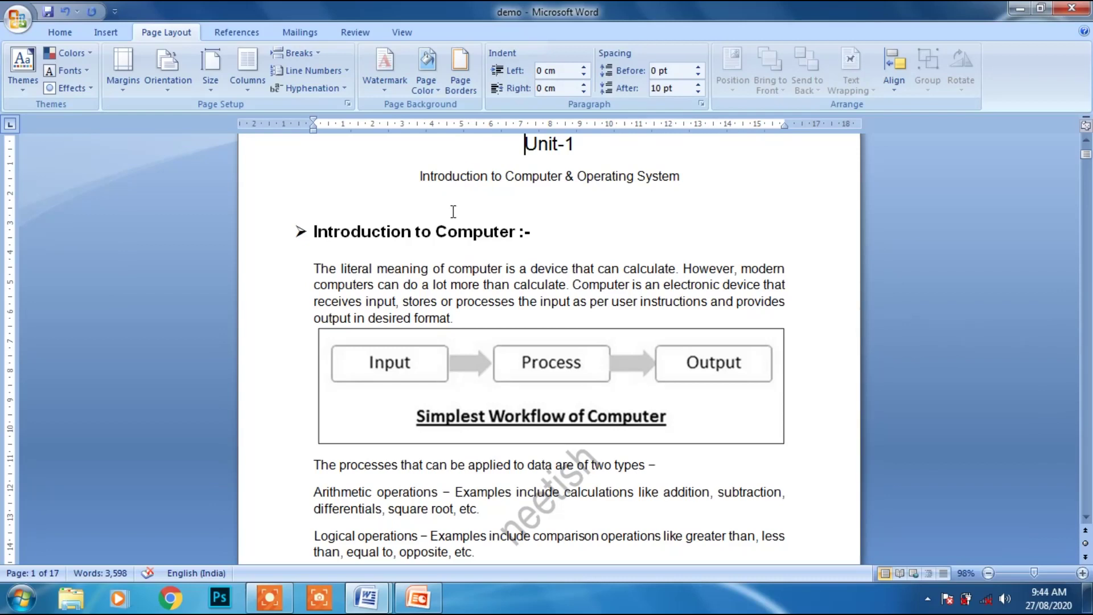
click(394, 90)
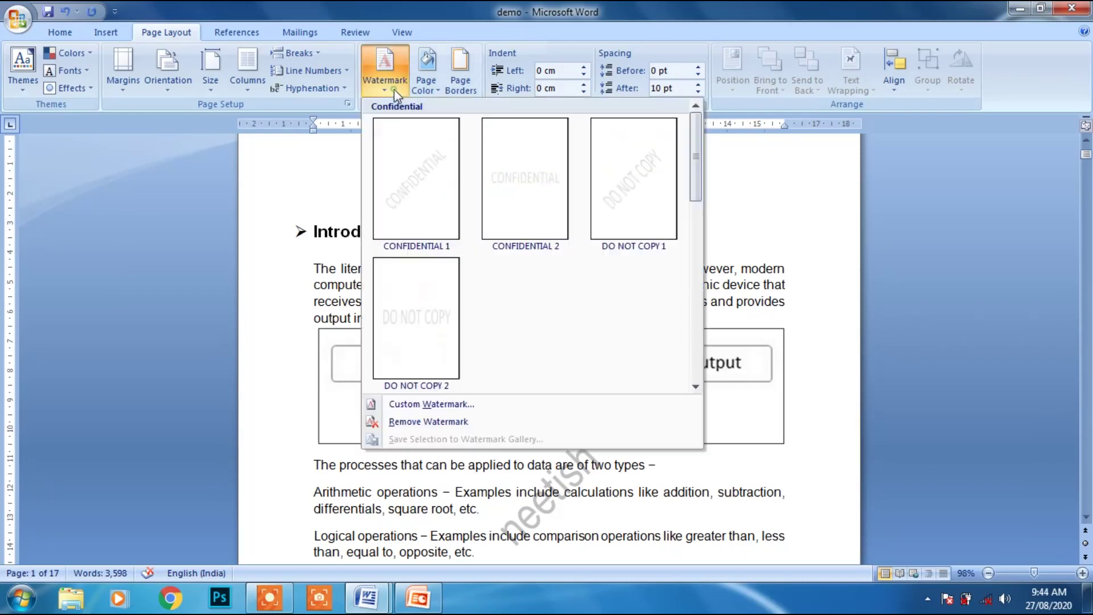
click(438, 91)
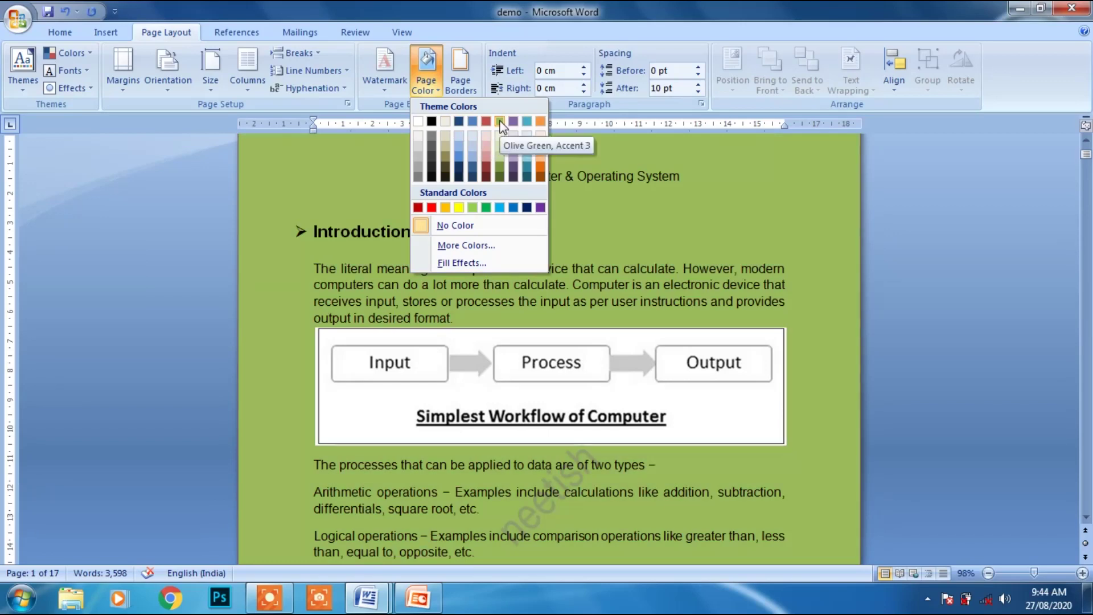
click(432, 88)
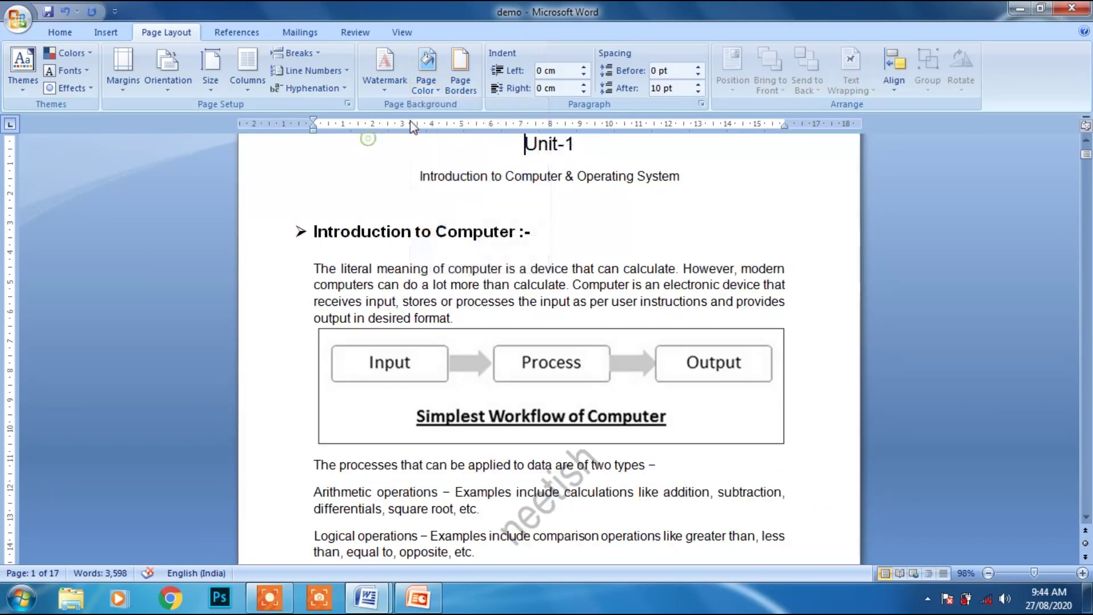
click(437, 93)
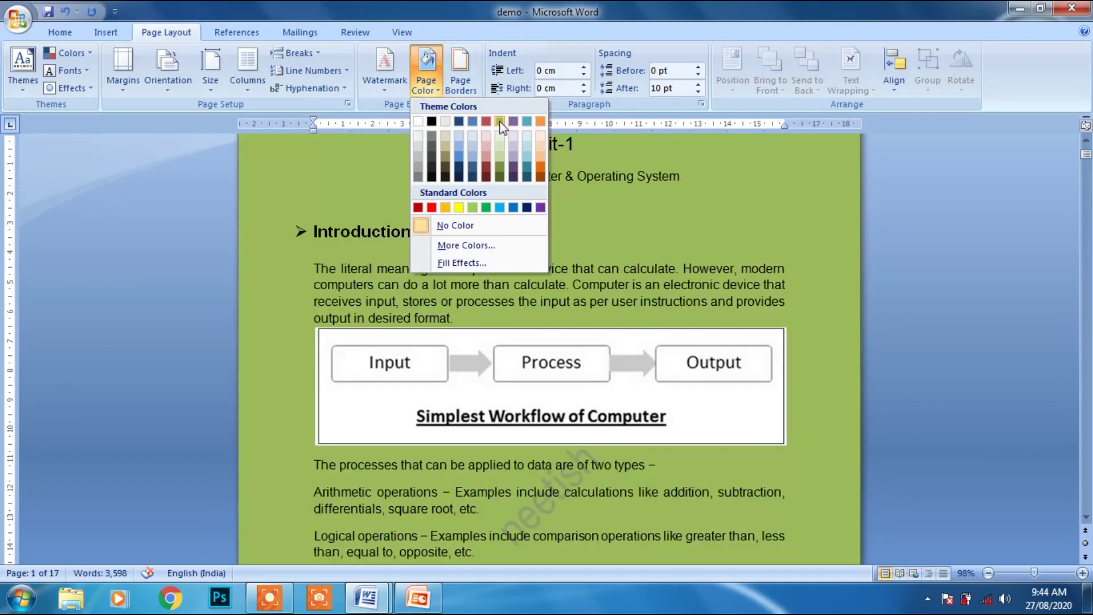
click(500, 122)
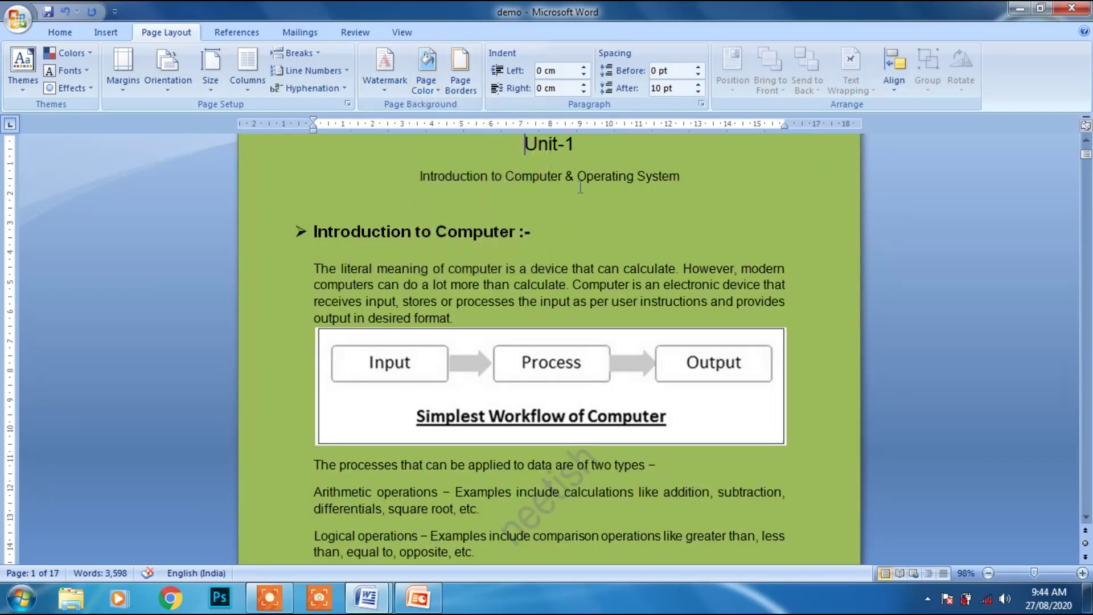
key(Down)
key(Down)
key(Down)
key(Down)
key(Down)
key(Down)
key(Down)
key(Down)
key(Down)
key(Down)
key(Down)
key(Down)
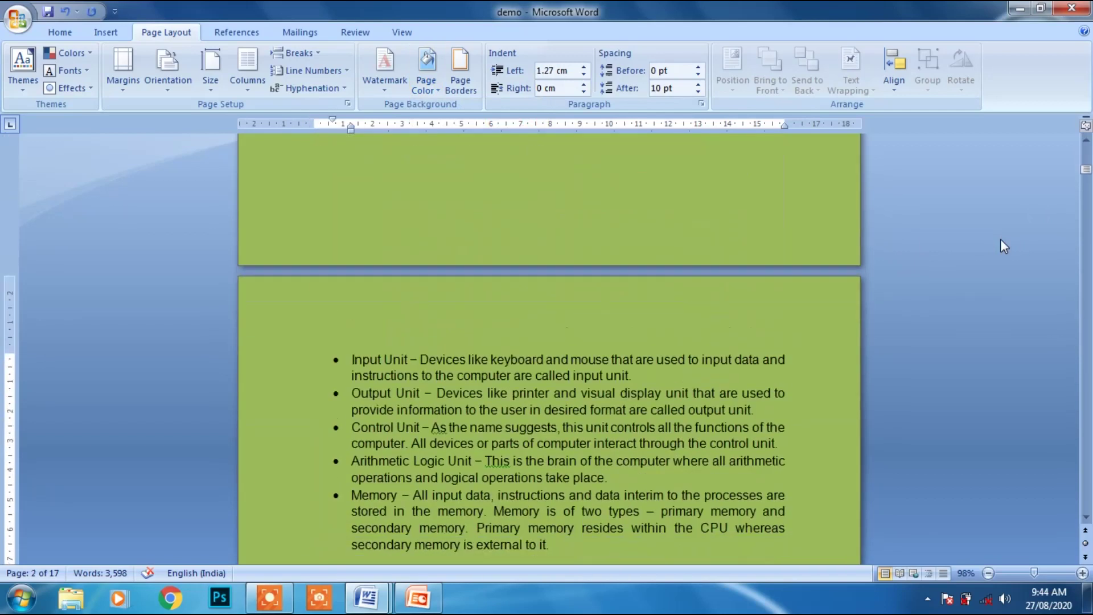
scroll(1004, 246, down, 1)
key(Up)
key(Up)
key(Up)
key(Up)
key(Up)
key(Up)
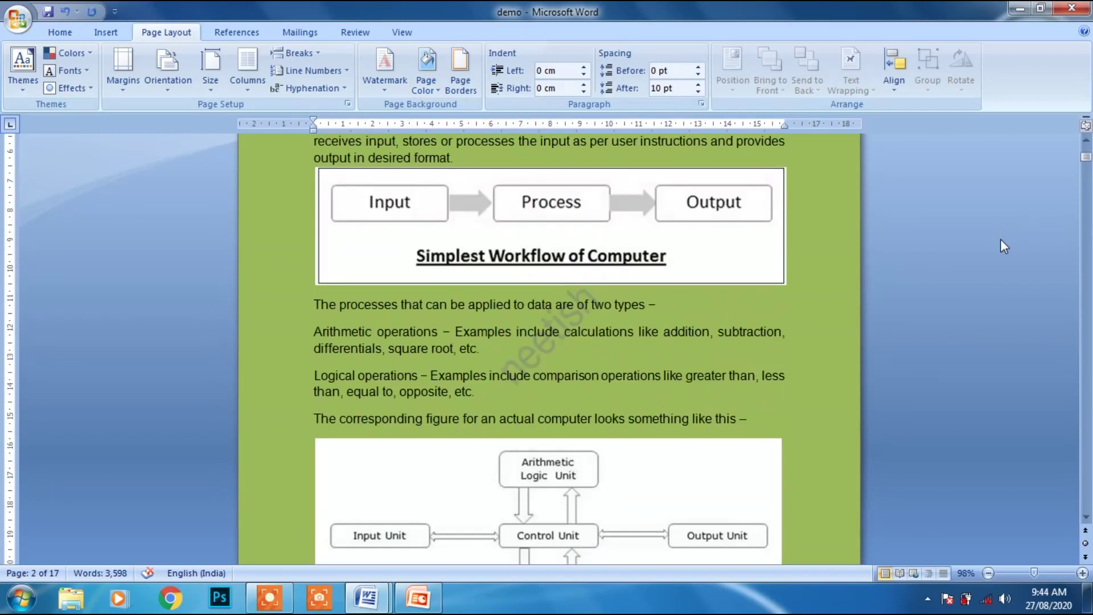
click(568, 217)
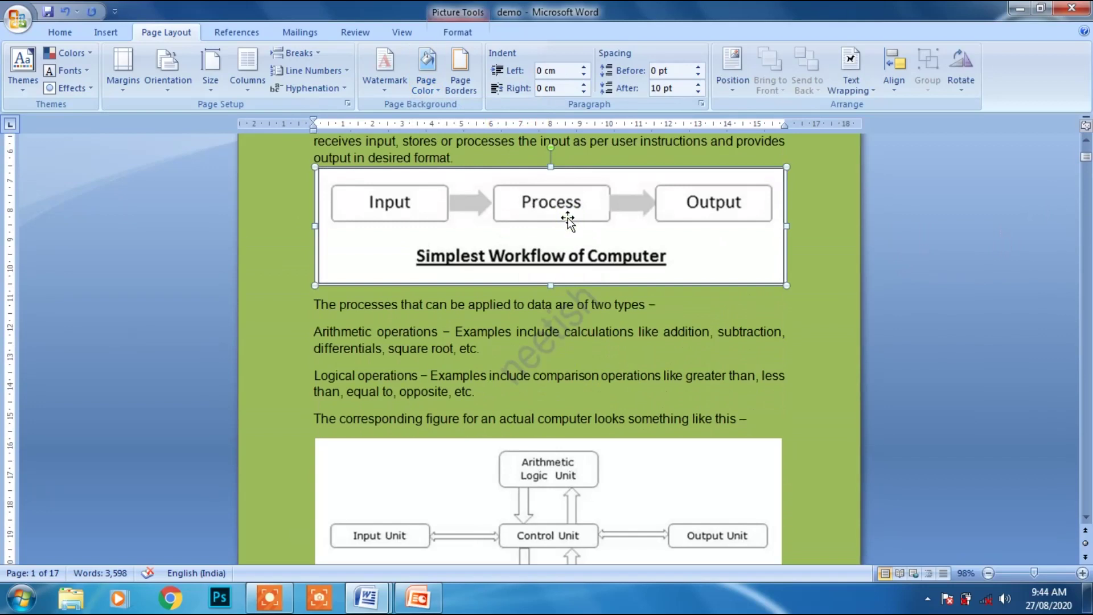
key(Down)
key(Down)
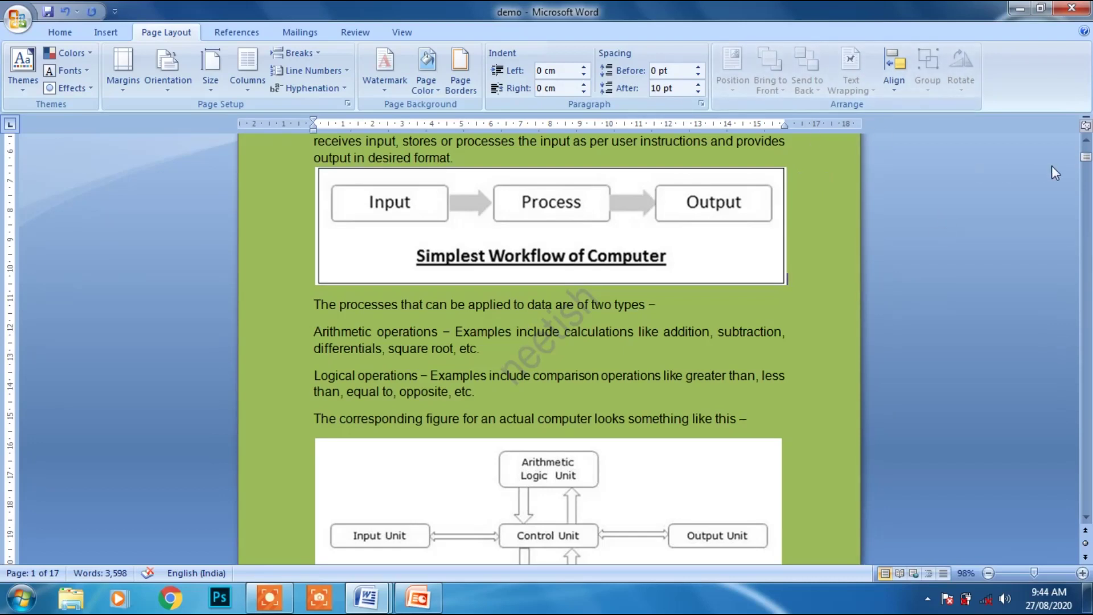
- Choose a shadow page border in dark blue with 3 pt width
click(459, 98)
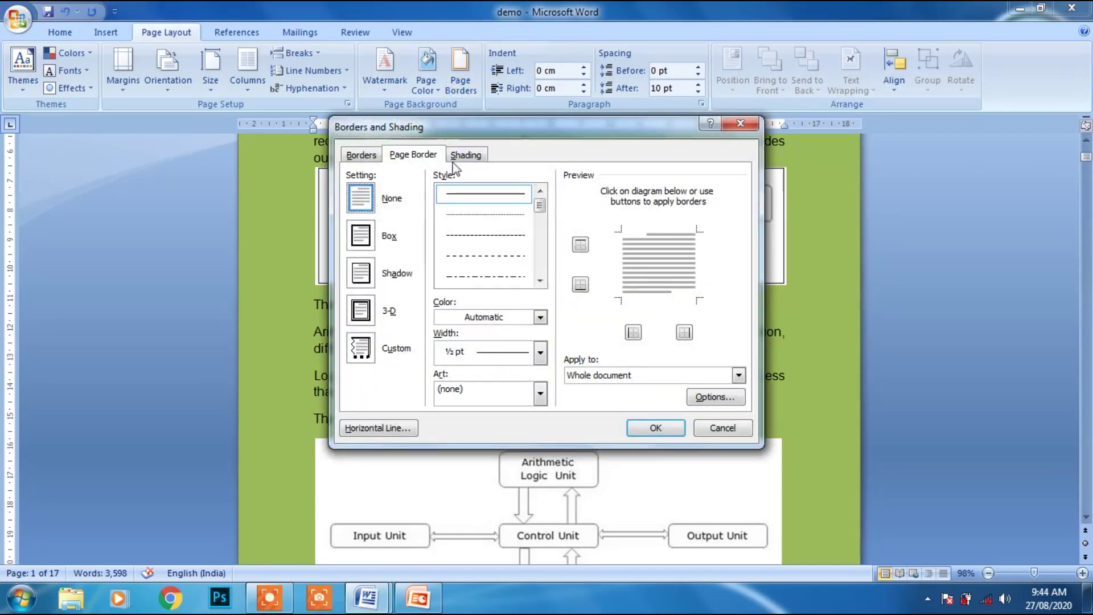
click(738, 124)
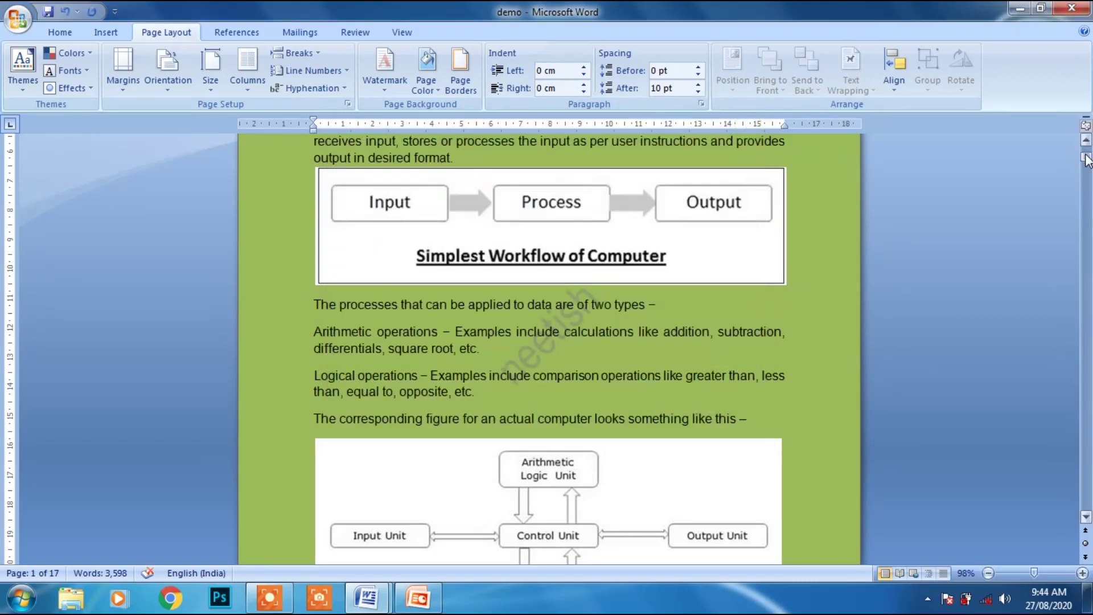
drag(1086, 159, 1086, 147)
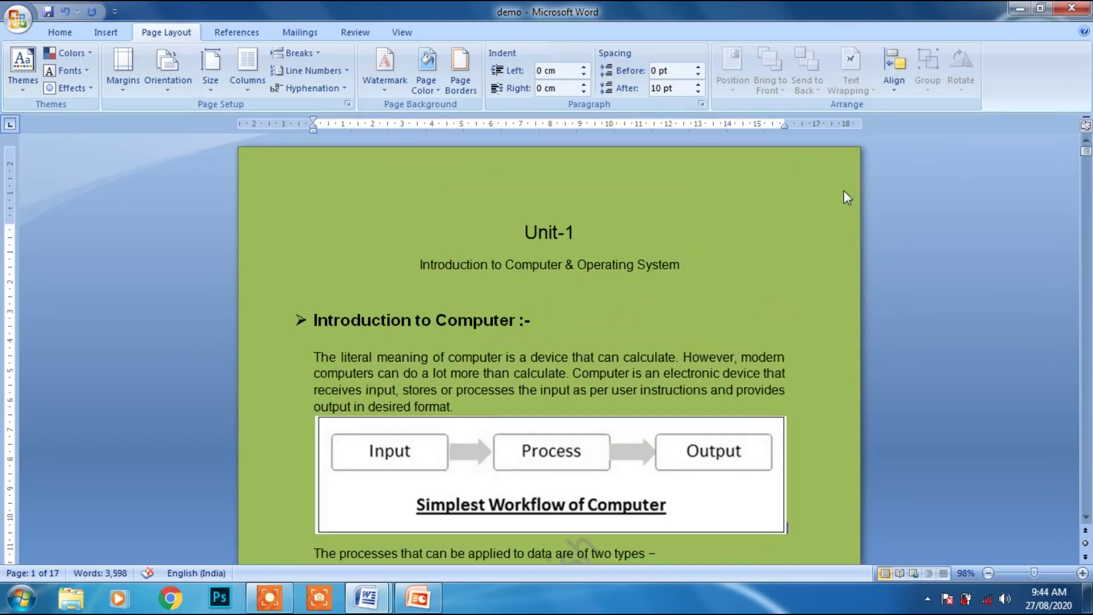
click(466, 93)
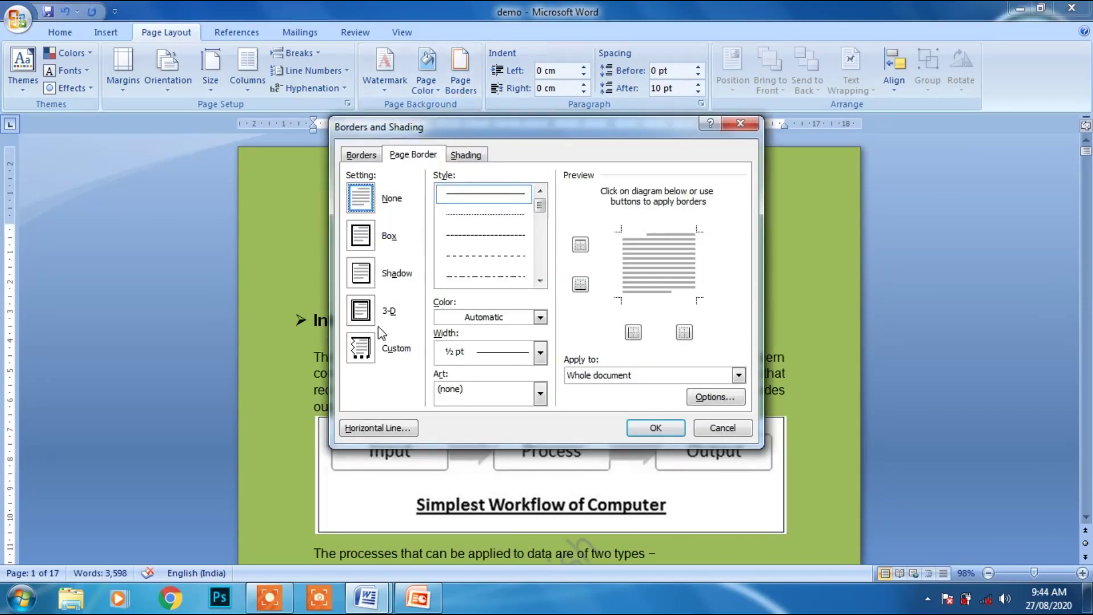
click(373, 275)
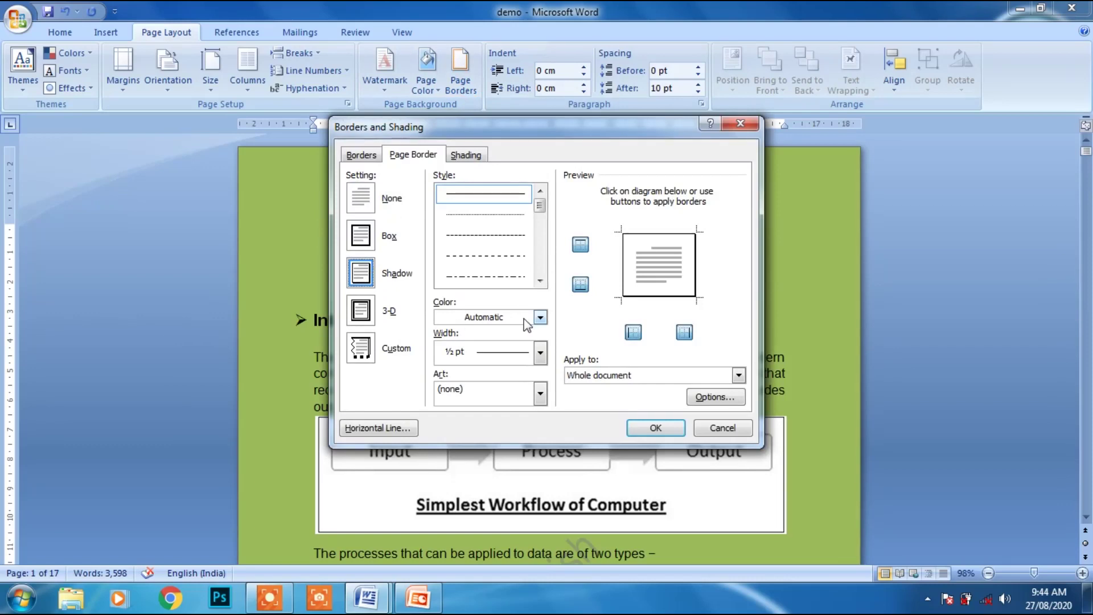
click(539, 318)
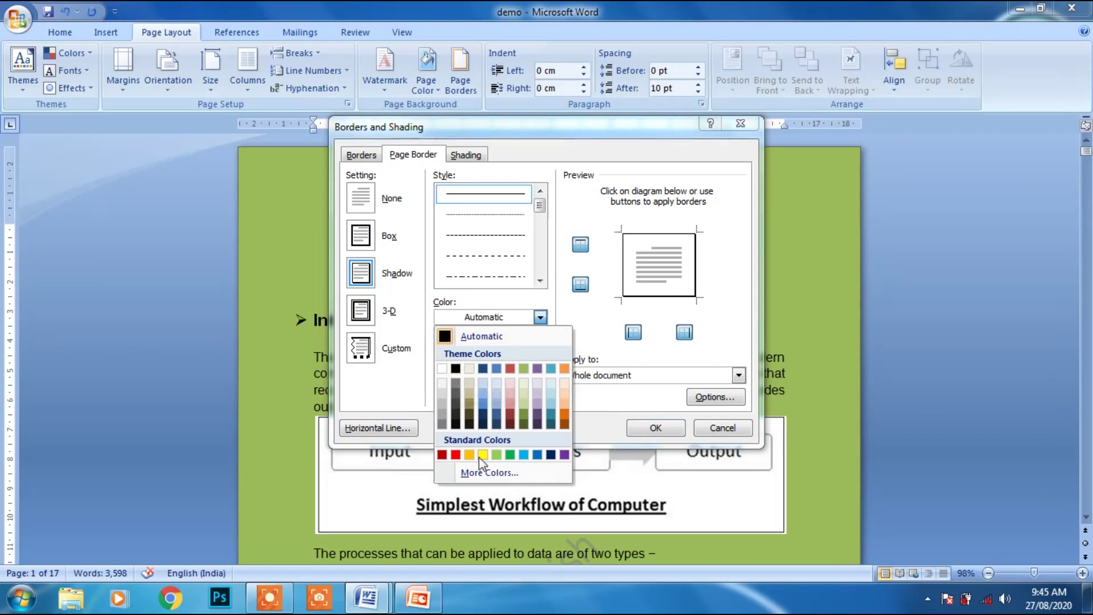
click(550, 455)
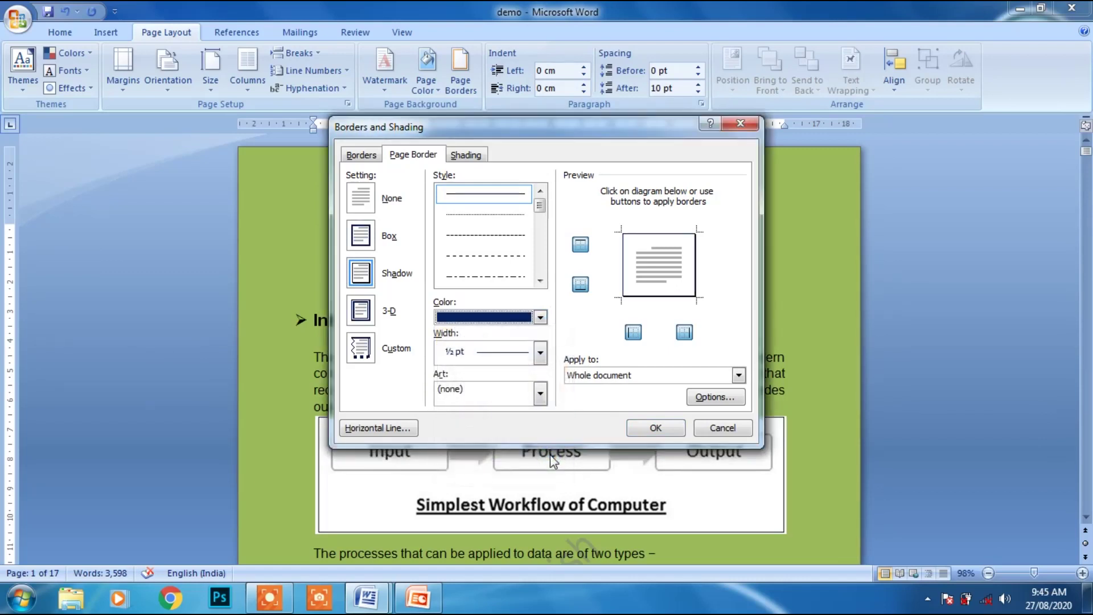
click(539, 353)
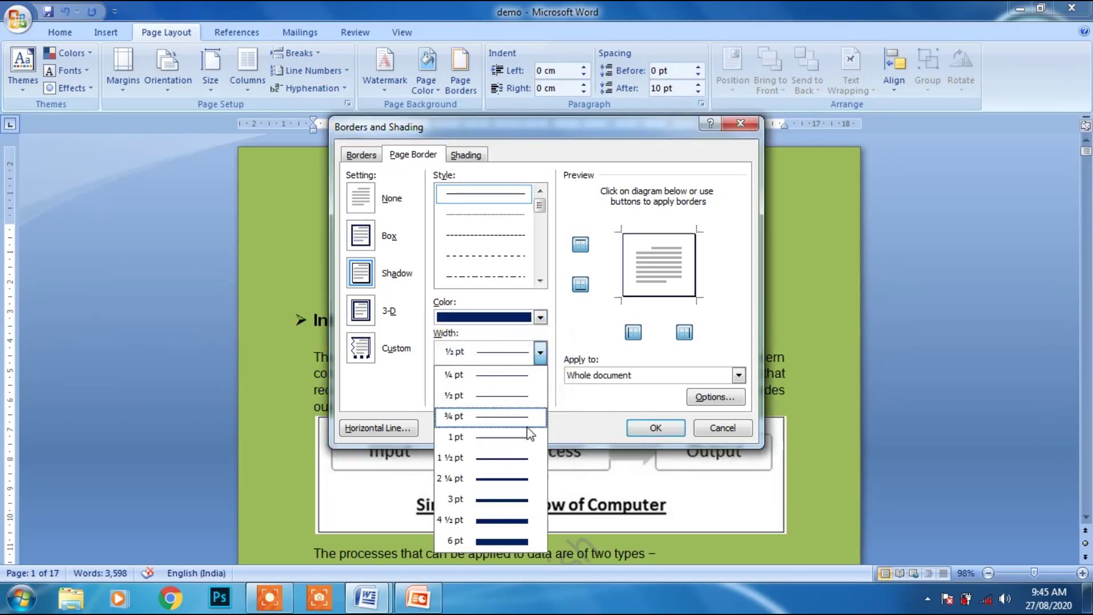
click(496, 500)
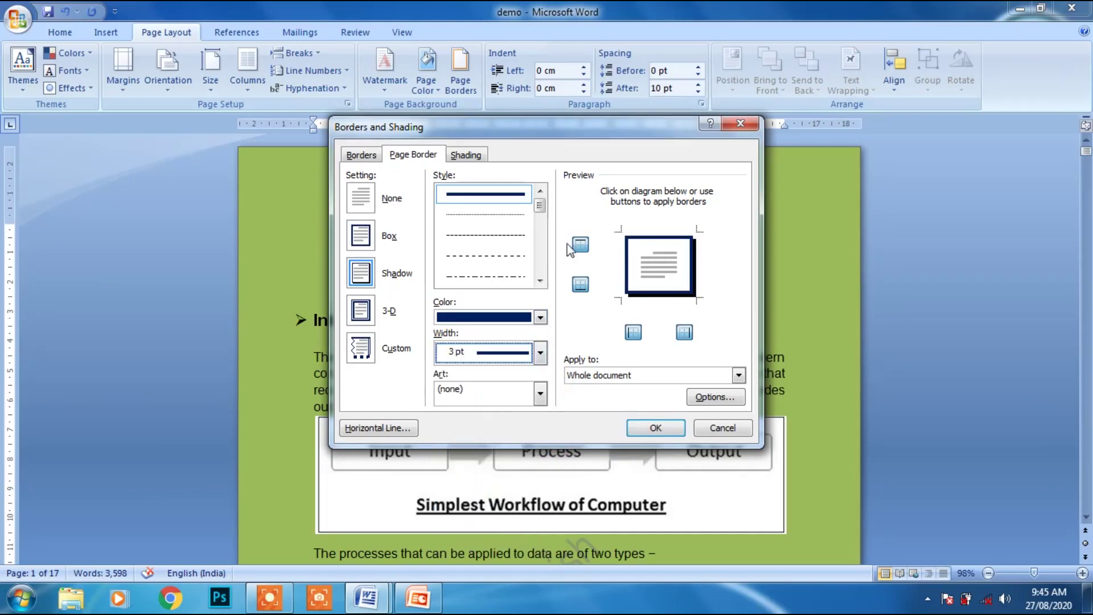
- Settle on a solid line style with Art set to none for the whole document
click(515, 255)
click(503, 277)
scroll(525, 283, down, 2)
click(512, 277)
click(510, 256)
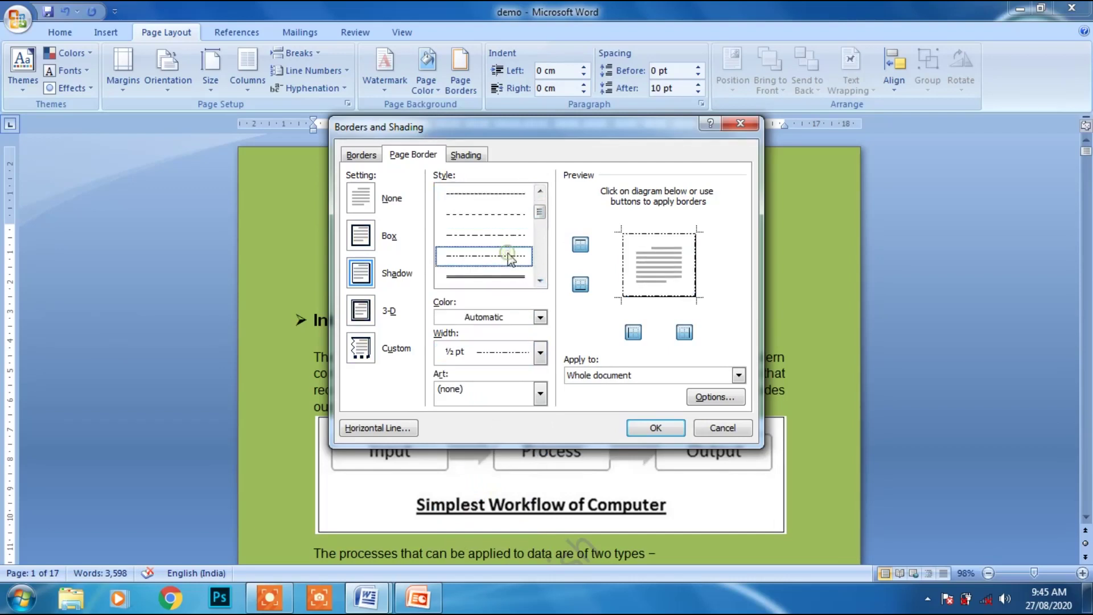
click(540, 354)
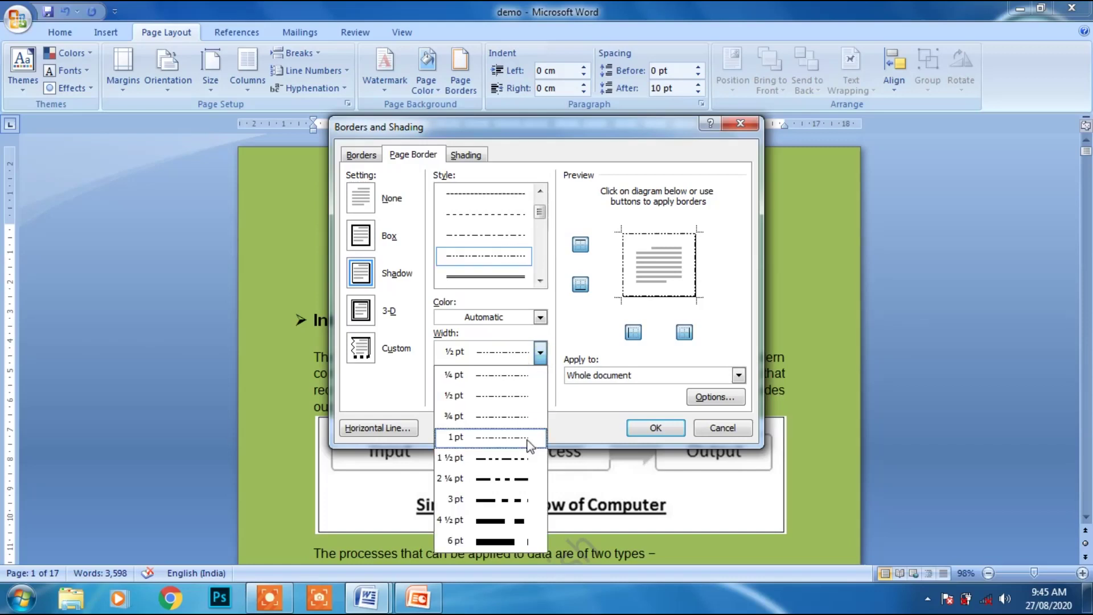
click(515, 457)
click(540, 190)
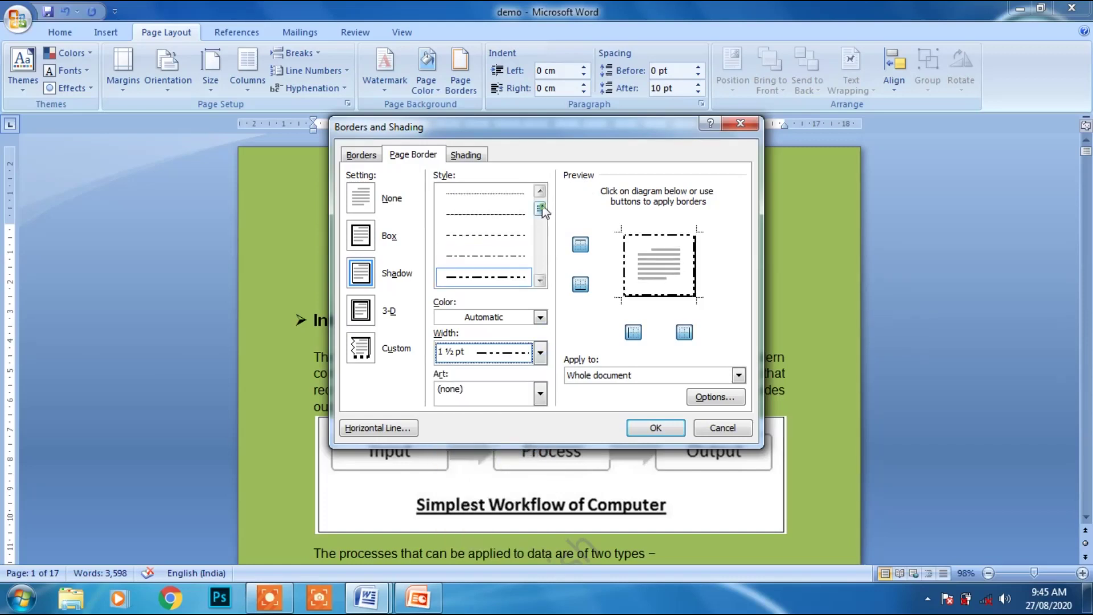
click(519, 195)
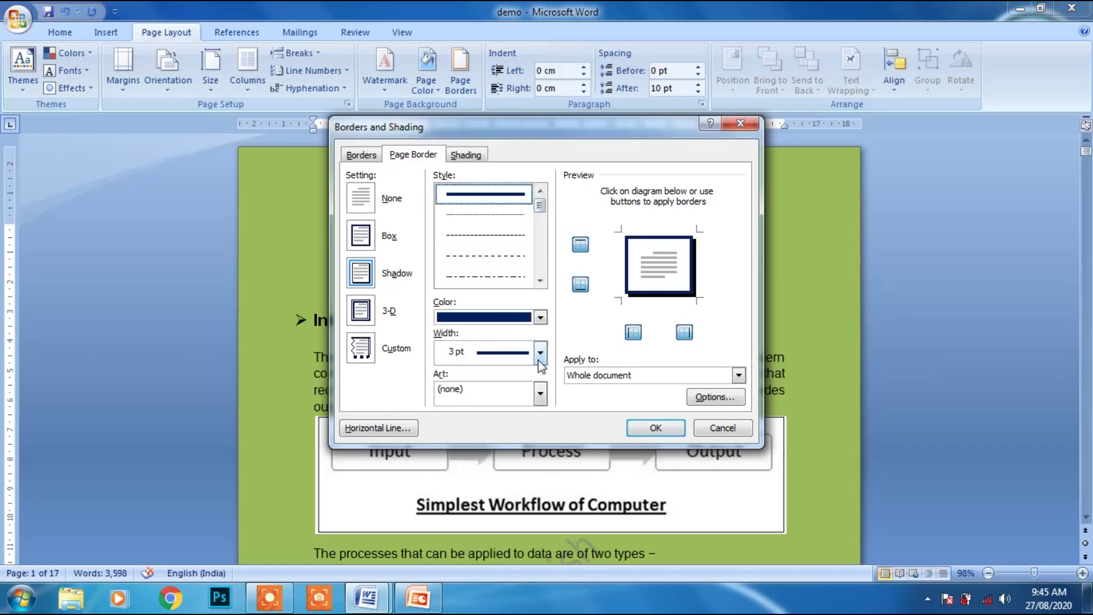
click(539, 394)
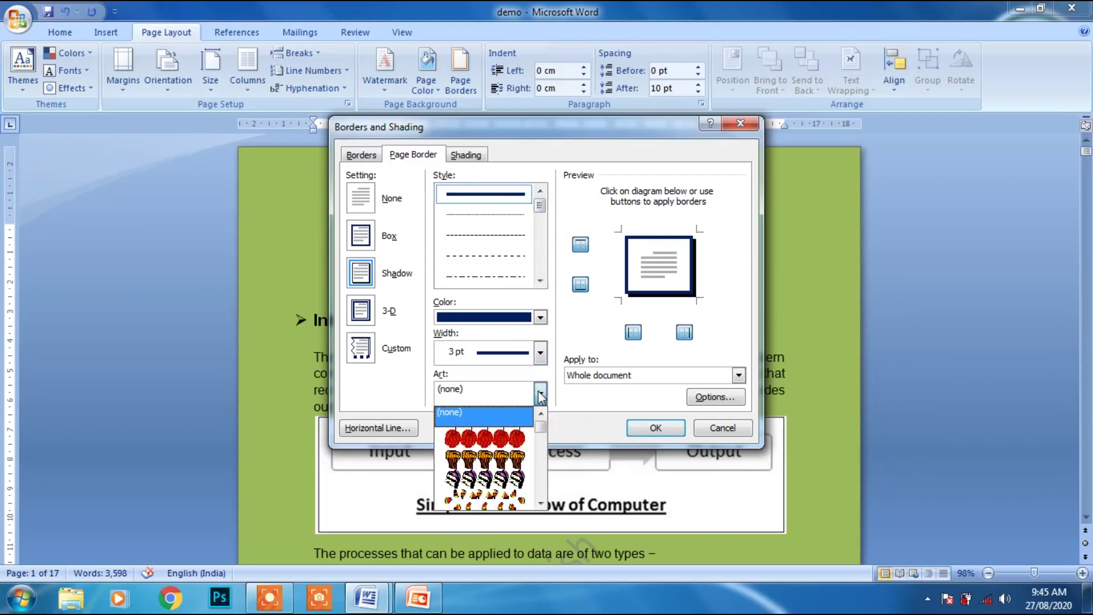
click(540, 394)
click(540, 392)
click(539, 393)
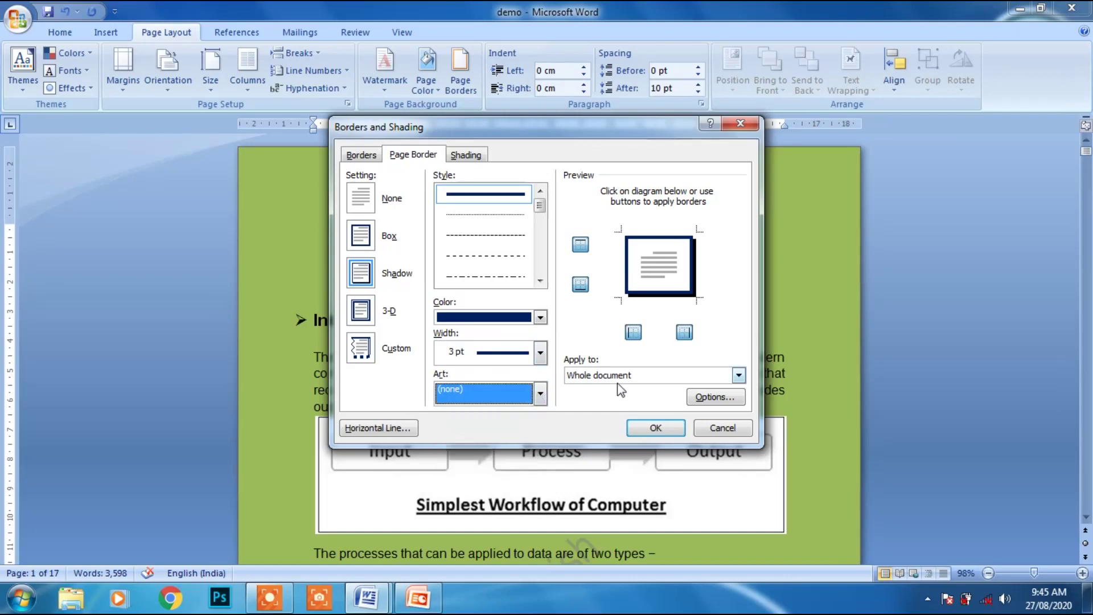
click(656, 429)
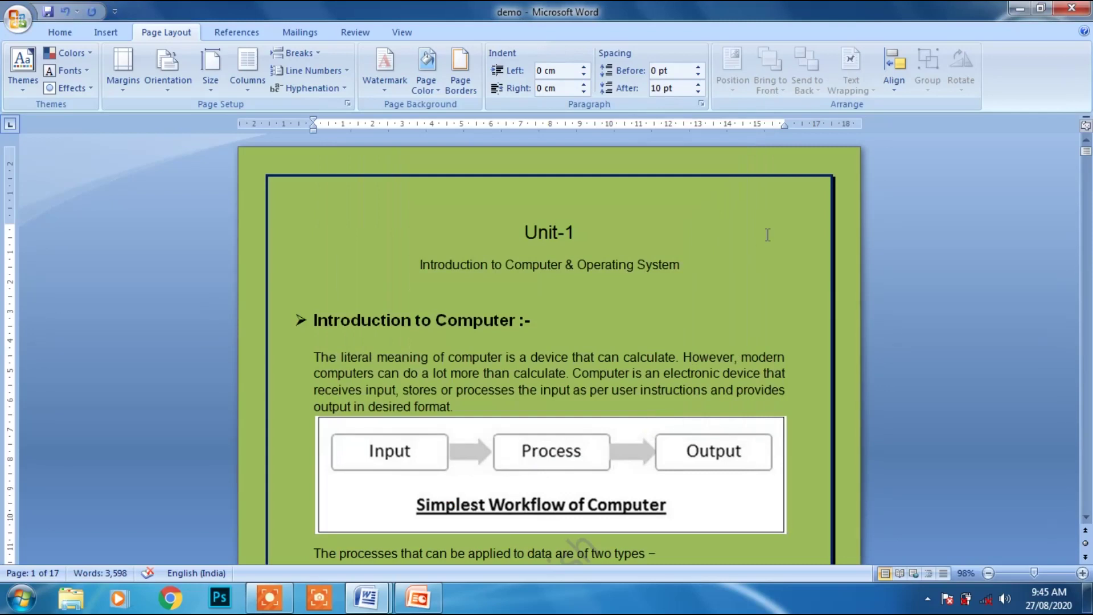
- Move down through the pages and back up to Unit-1 to check the dark blue border
key(Down)
key(Down)
key(Down)
key(Down)
key(Down)
key(Down)
key(Down)
key(Down)
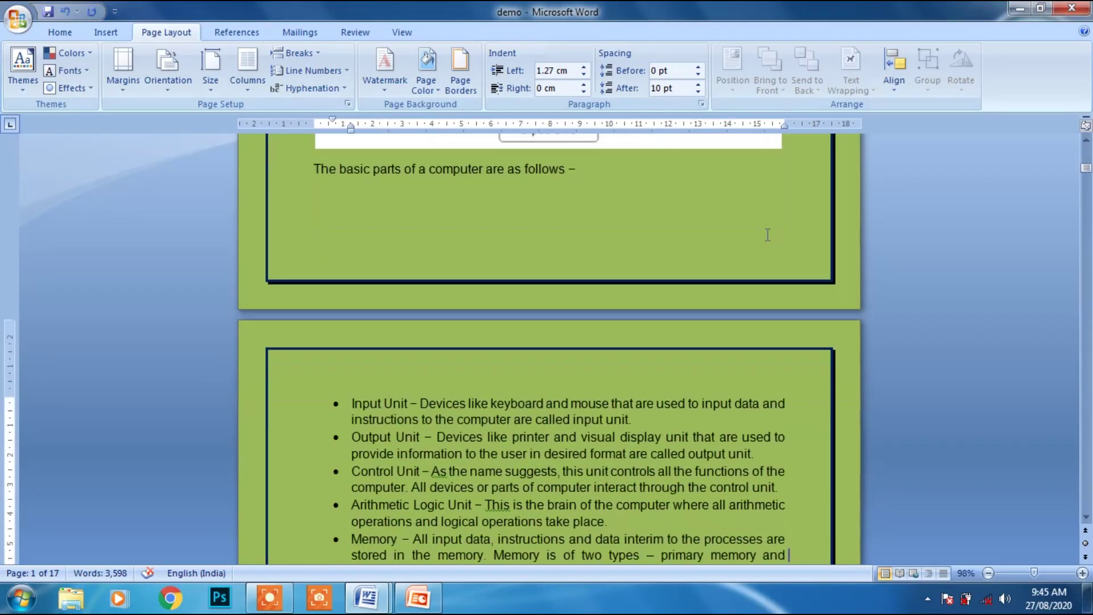
key(Down)
key(Down)
key(Down)
key(Down)
key(Down)
key(Down)
key(Down)
key(Down)
key(Down)
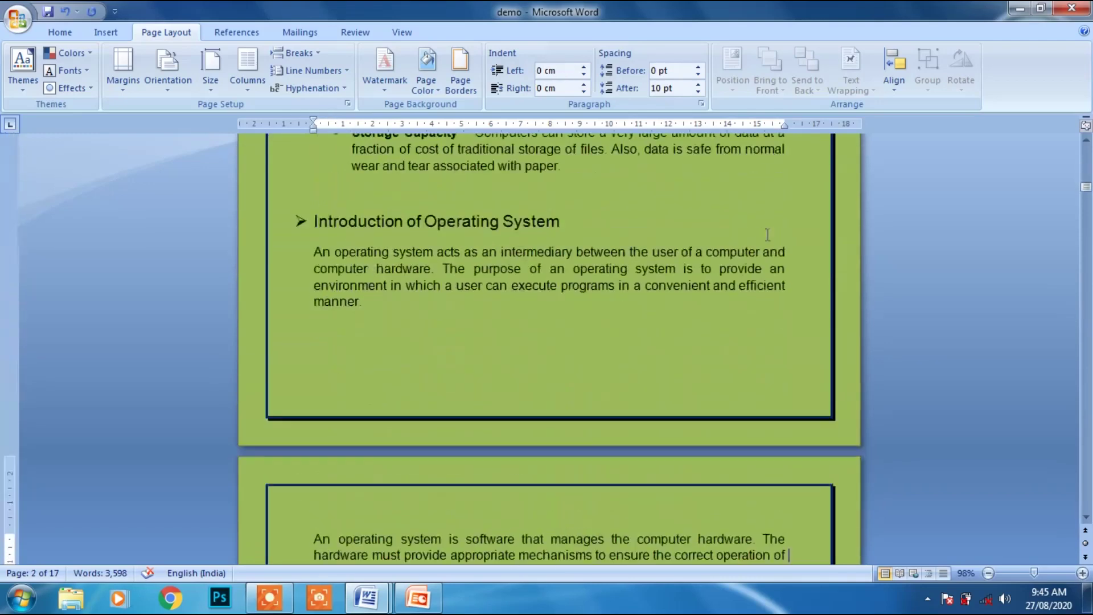
key(Down)
key(Down)
key(Down)
key(Up)
key(Up)
key(Up)
key(Up)
key(Up)
key(Up)
key(Up)
key(Up)
key(Up)
key(Up)
key(Up)
key(Up)
key(Up)
key(Up)
key(Up)
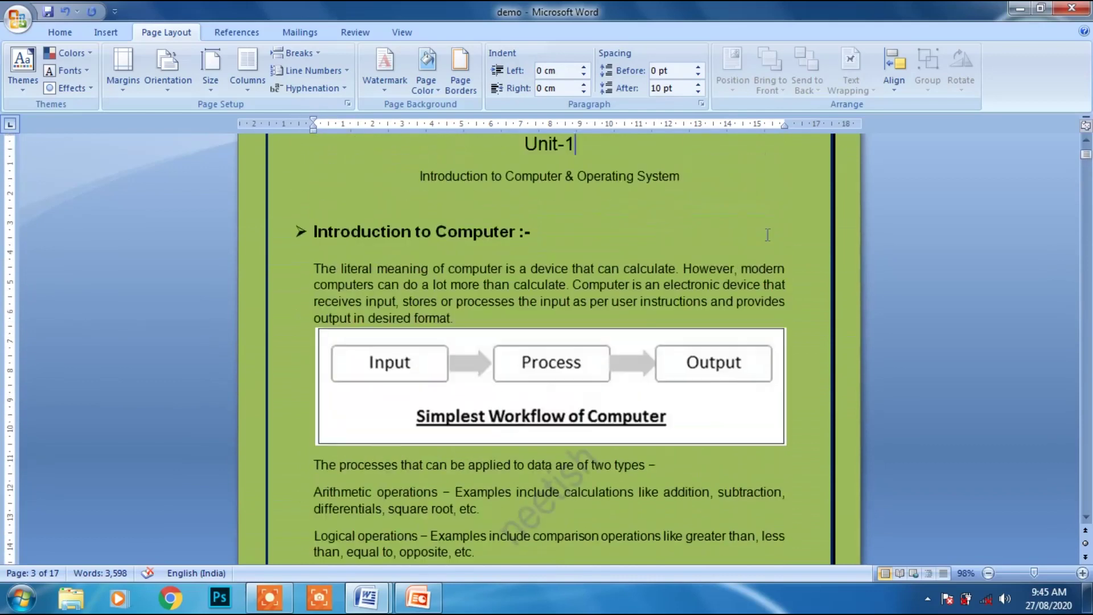
key(Up)
drag(1086, 154, 1086, 147)
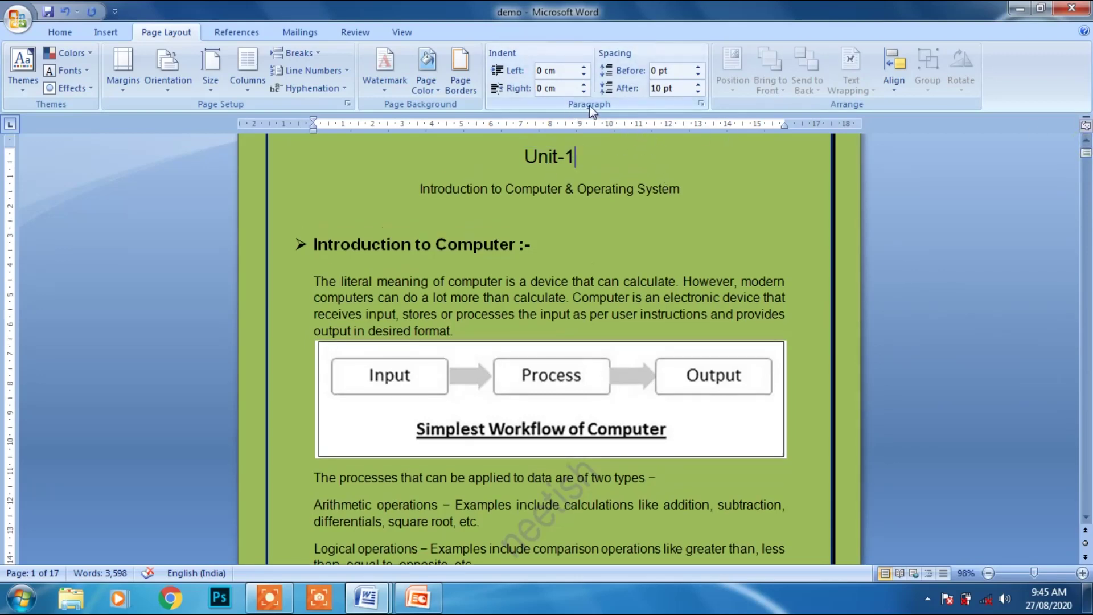
- Set the Unit-1 heading's indents to -2.4 cm left and 2.8 cm right
click(583, 77)
drag(584, 77, 584, 77)
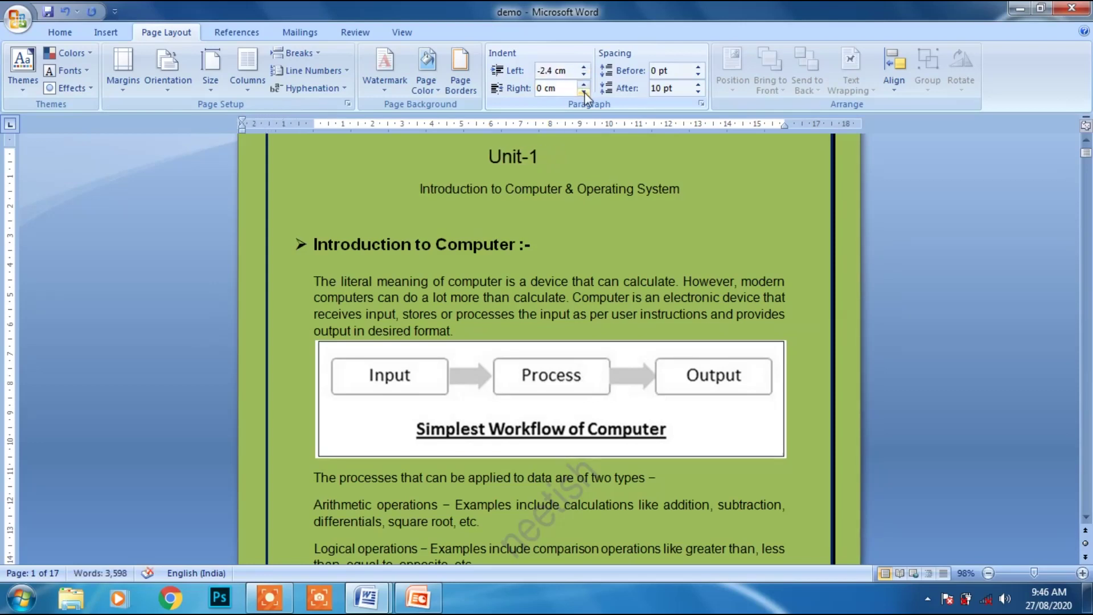
drag(584, 85, 585, 87)
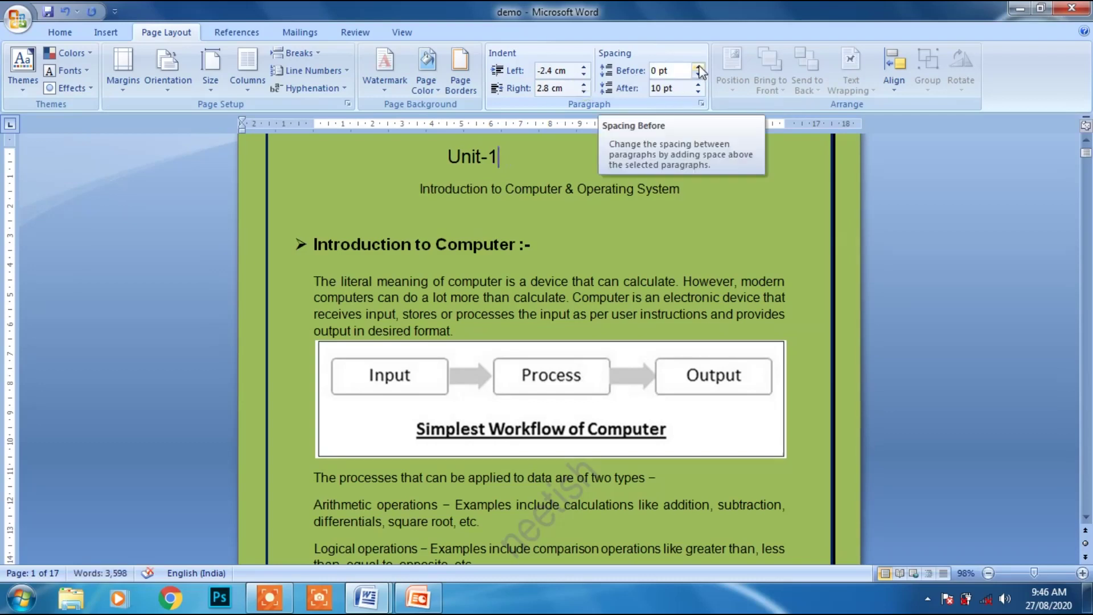
- Give the Unit-1 heading 78 pt space before and 96 pt after
drag(700, 69, 700, 69)
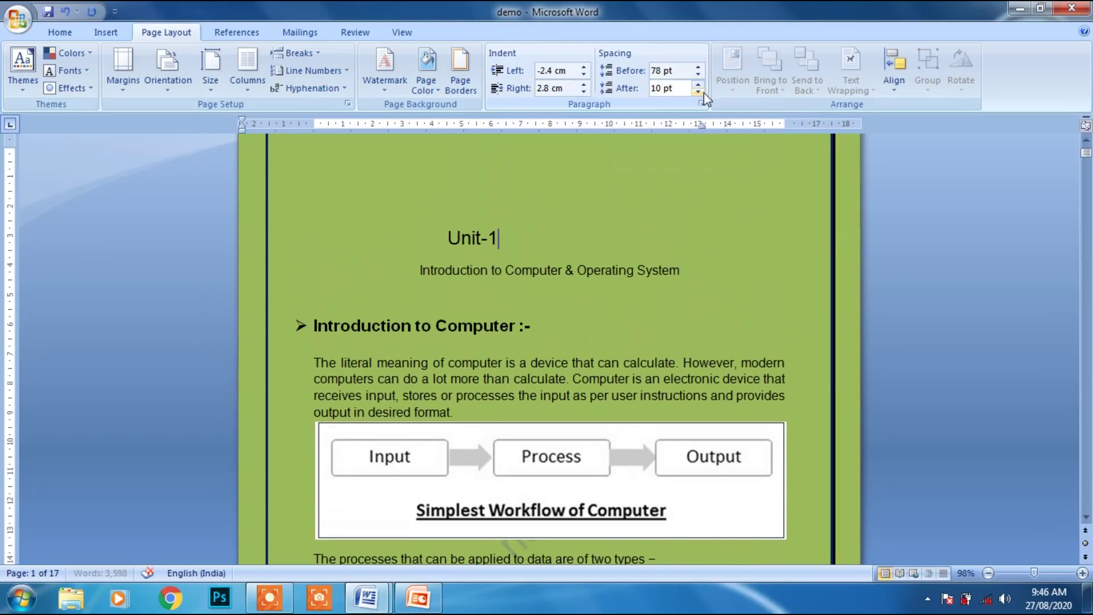
click(698, 94)
click(698, 93)
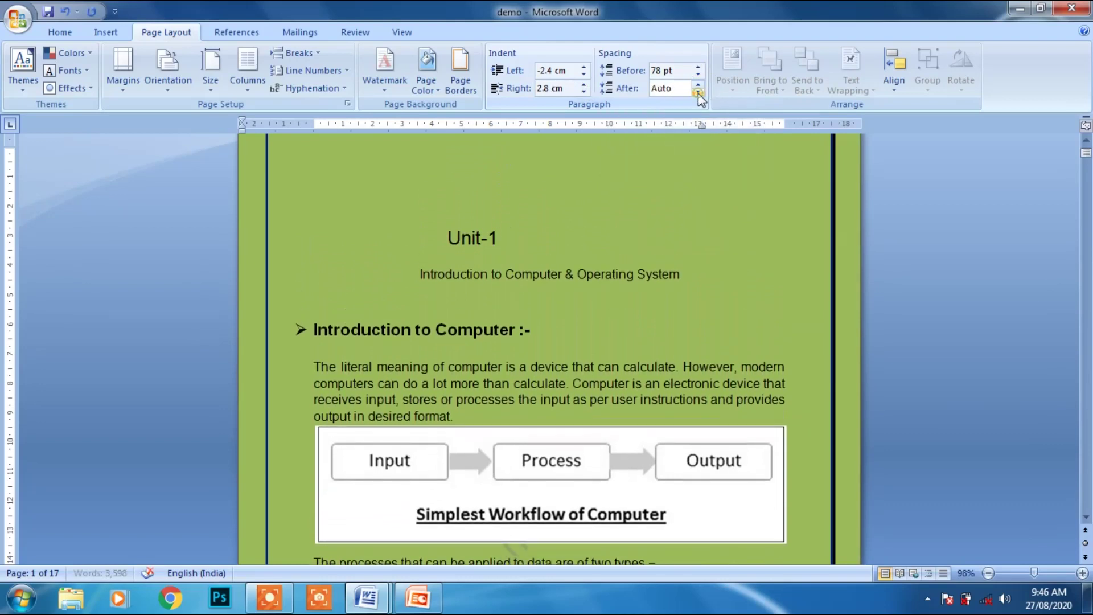
click(698, 87)
drag(698, 87, 698, 86)
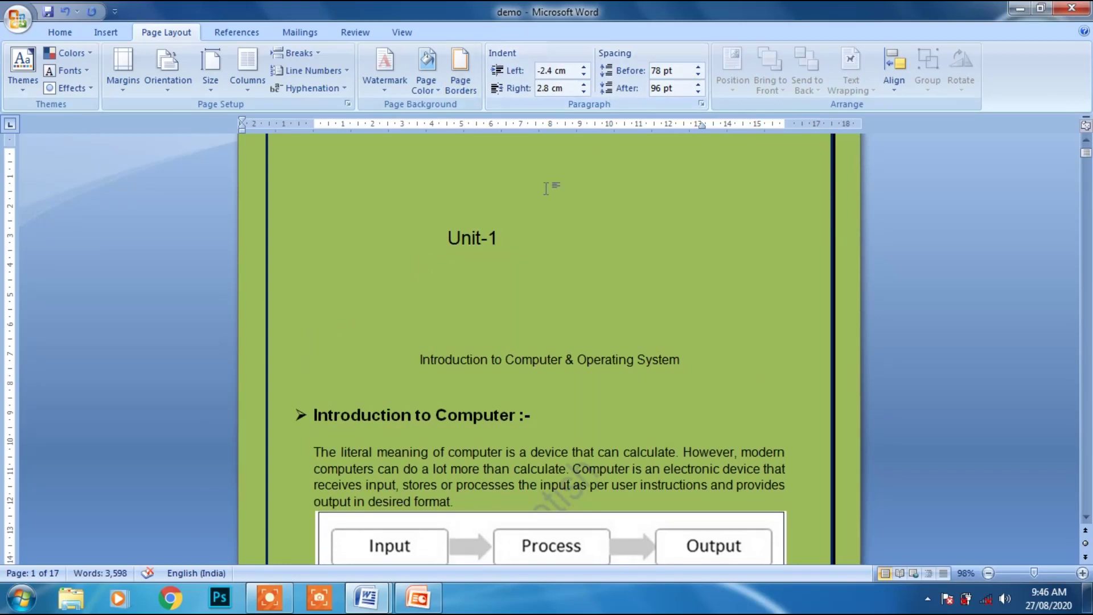
click(791, 456)
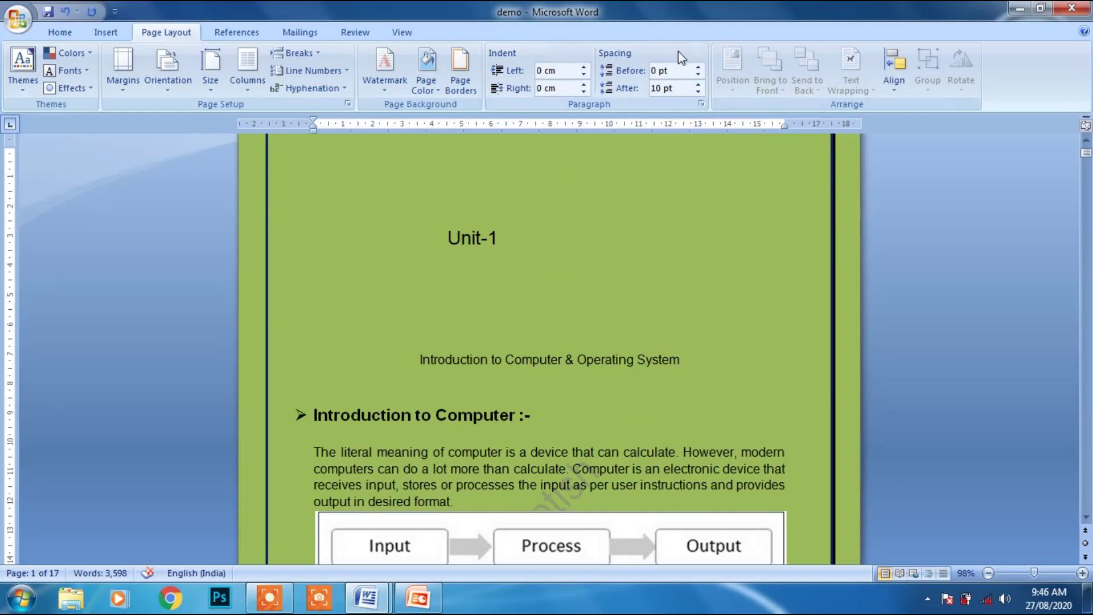
- Set the first body paragraph's spacing to Before 48 pt and After 102 pt
double_click(698, 69)
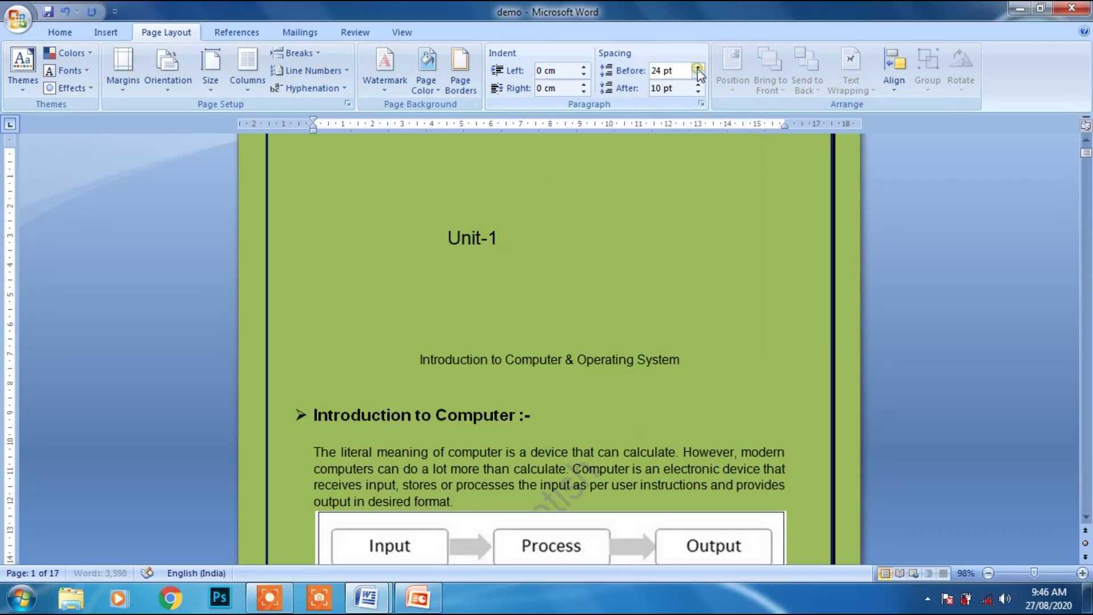
double_click(698, 69)
double_click(698, 92)
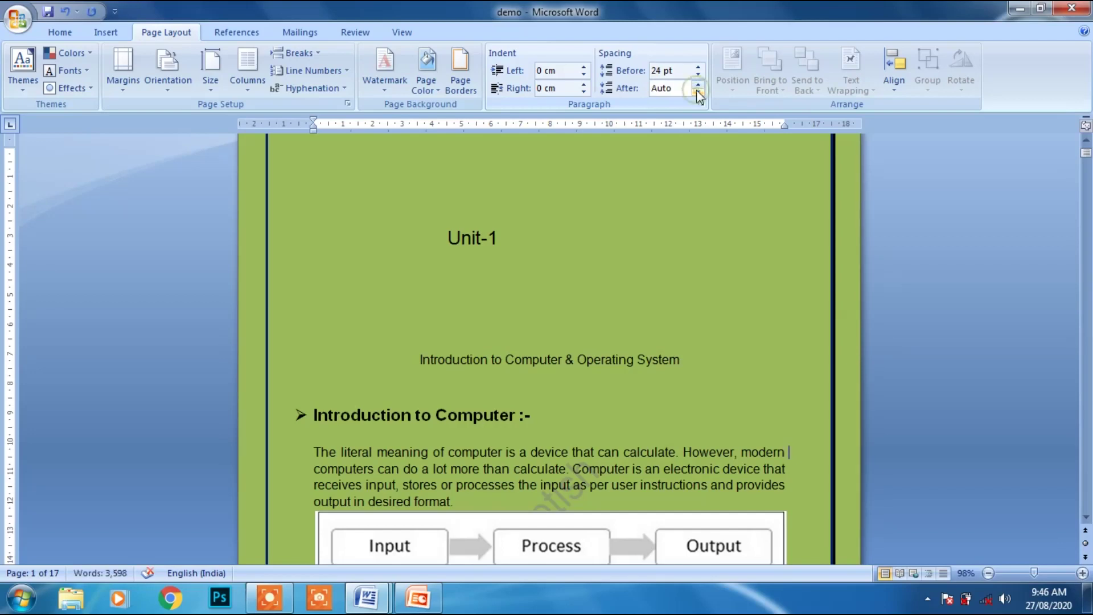
click(698, 84)
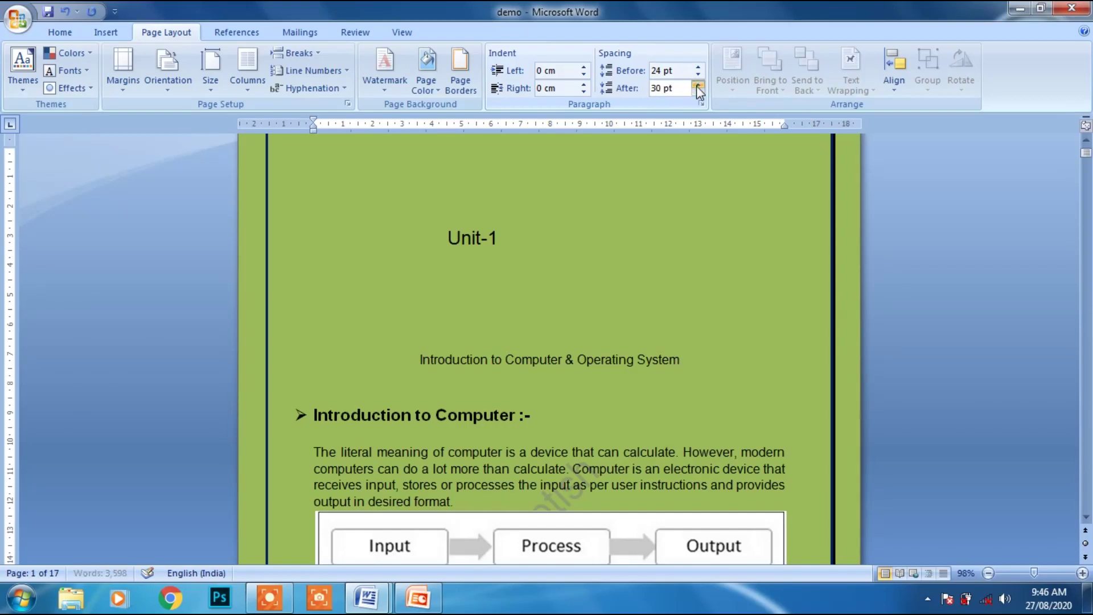
double_click(698, 84)
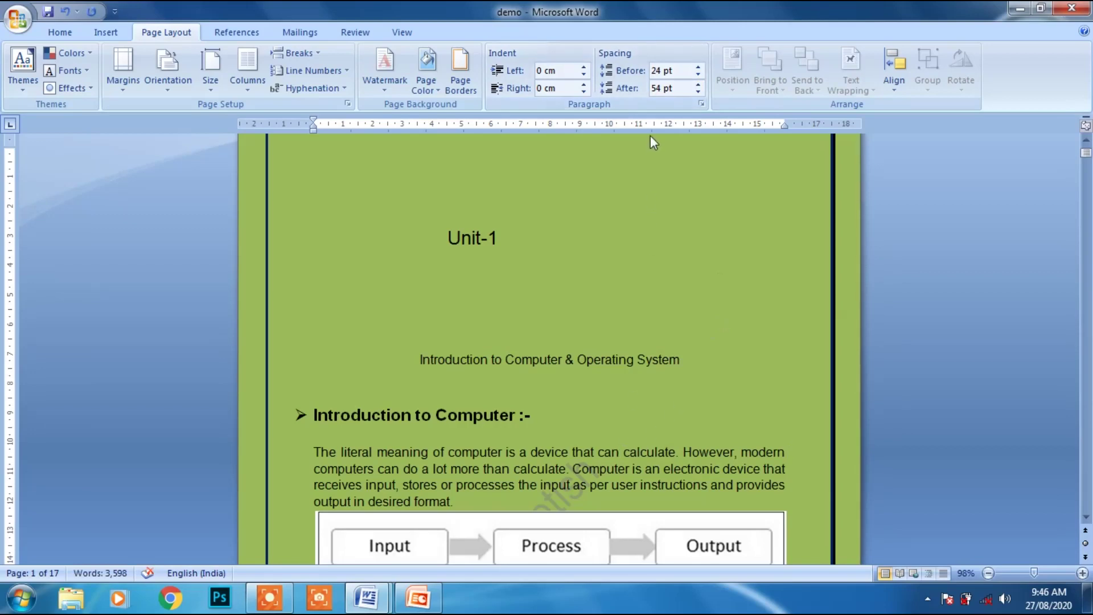
double_click(697, 85)
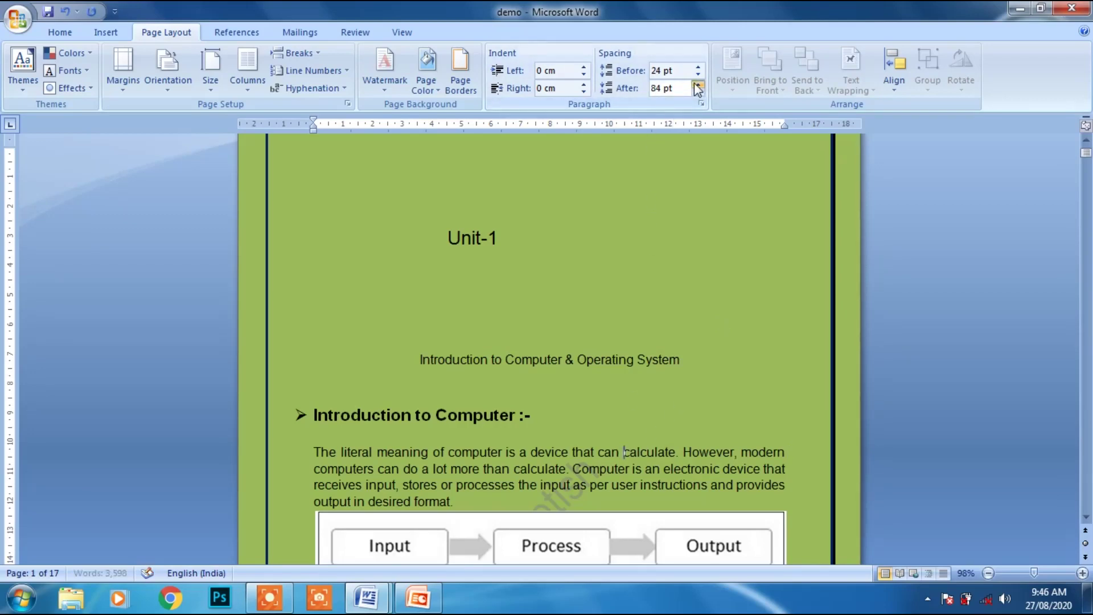
click(697, 84)
double_click(698, 67)
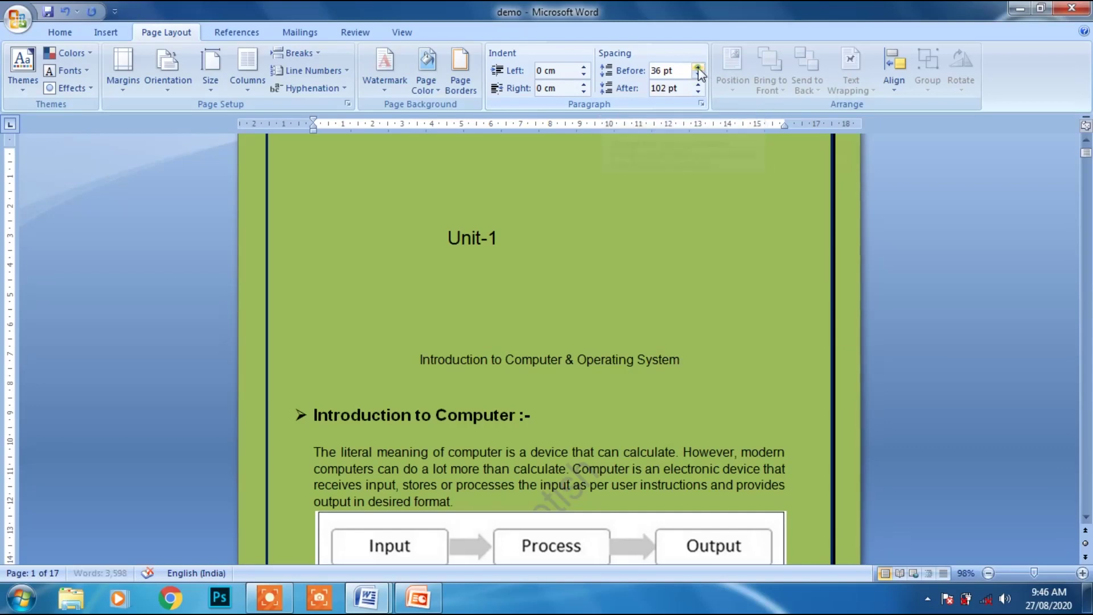
double_click(698, 67)
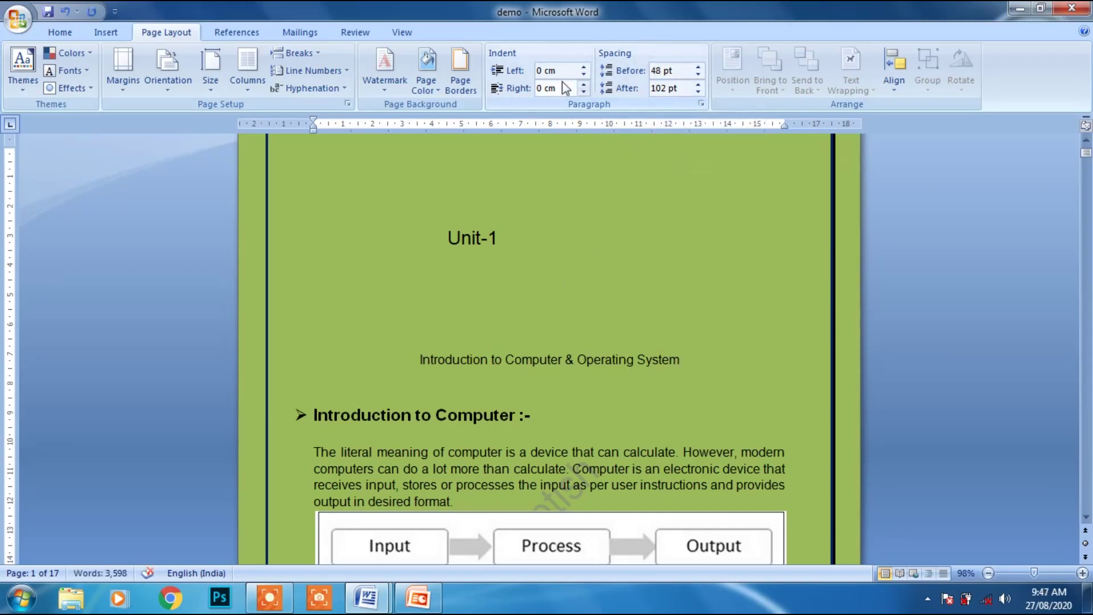
click(520, 266)
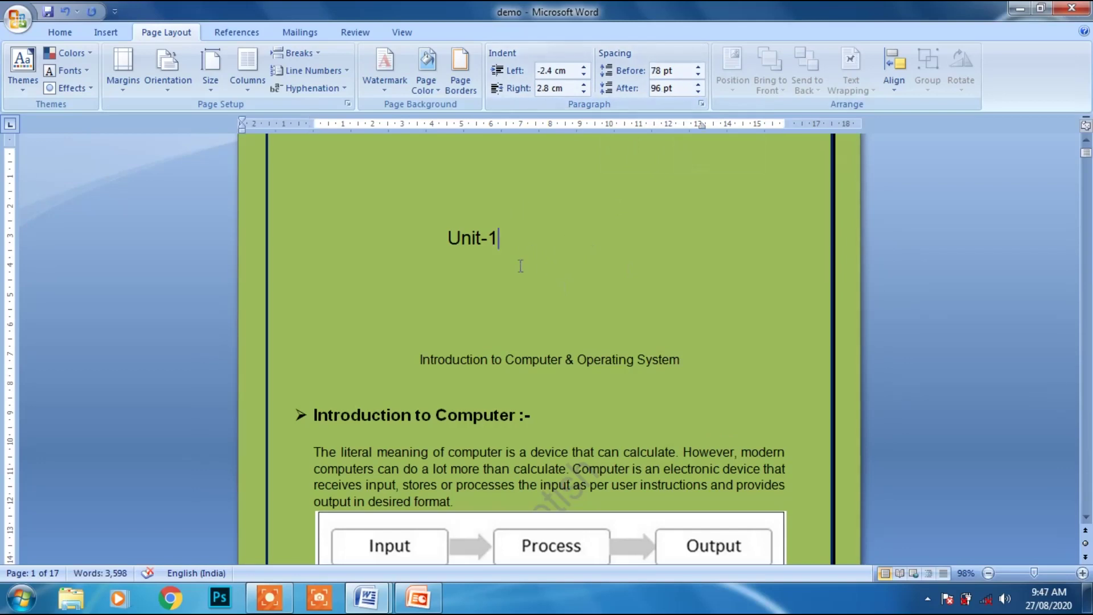
- Undo the recent spacing, indent, green page colour and column changes one by one
key(ctrl+z)
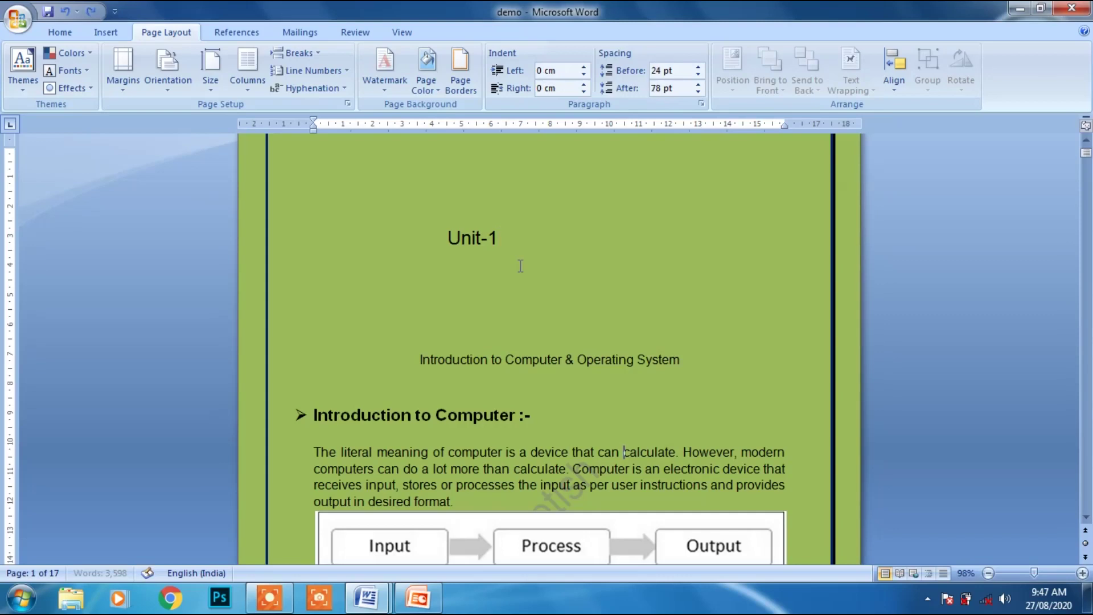
key(ctrl+y)
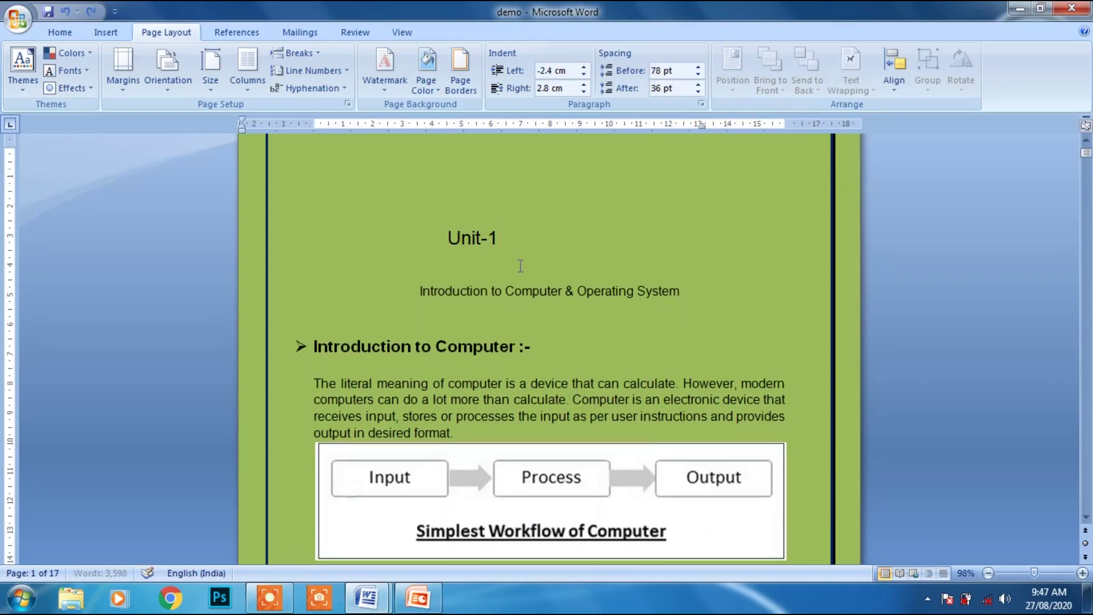
text(z)
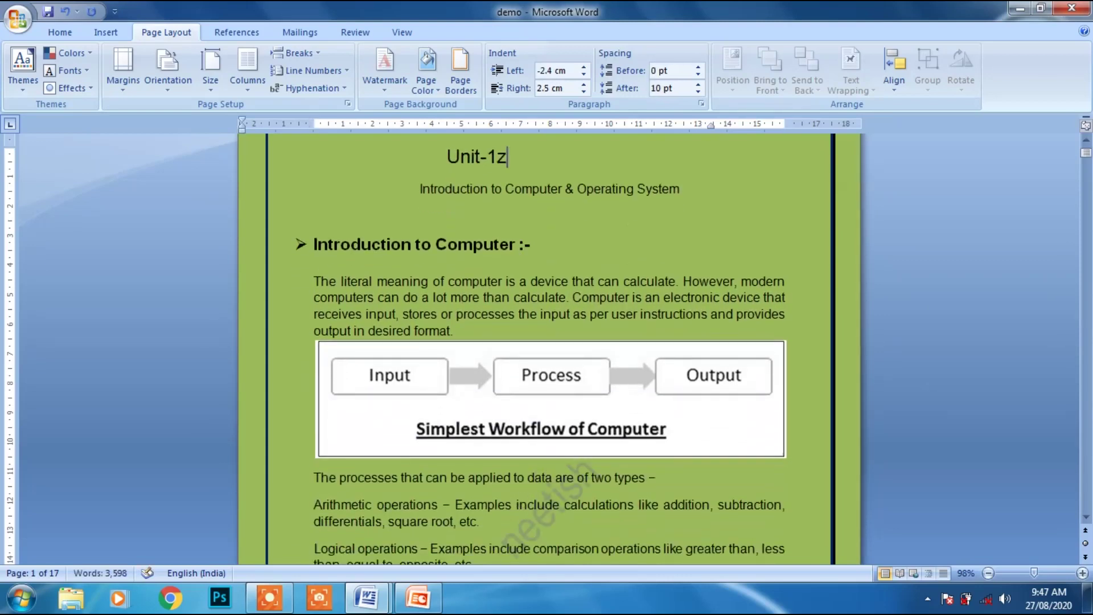
key(ctrl+z)
key(ctrl+z)
key(ctrl+z)
key(ctrl+z)
key(ctrl+z)
key(ctrl+z)
key(ctrl+z)
key(ctrl+z)
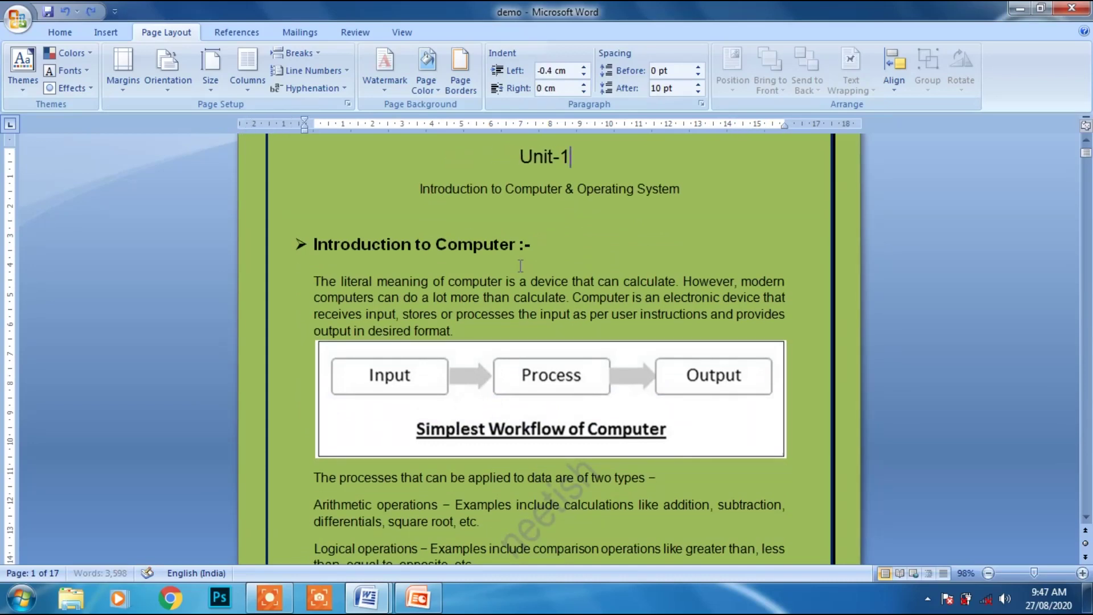
key(ctrl+z)
key(ctrl+z)
key(ctrl+z)
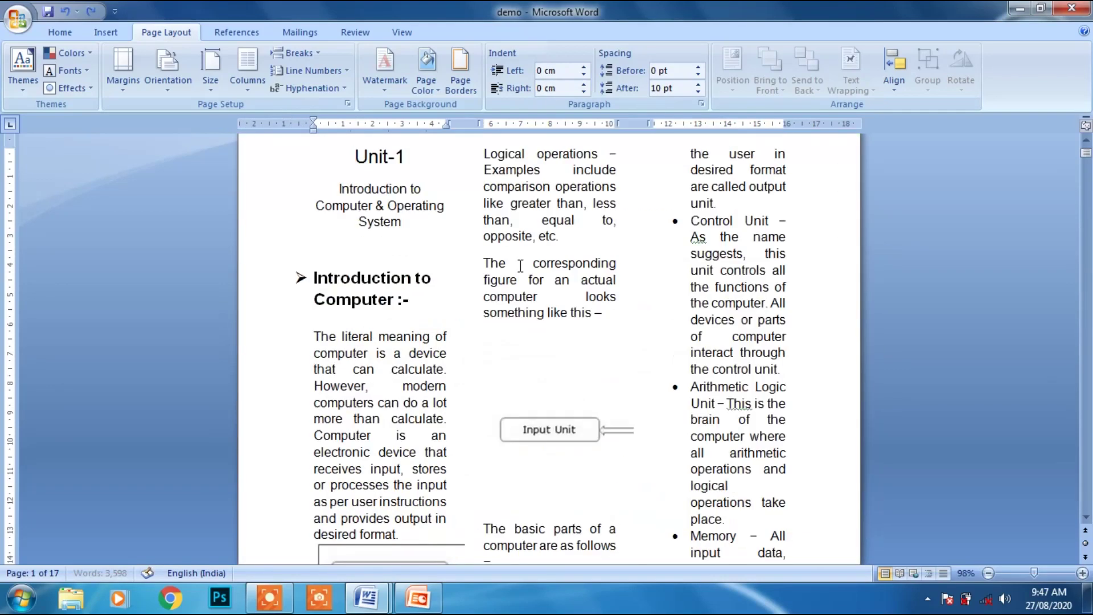
key(ctrl+z)
key(ctrl+z)
key(ctrl+z)
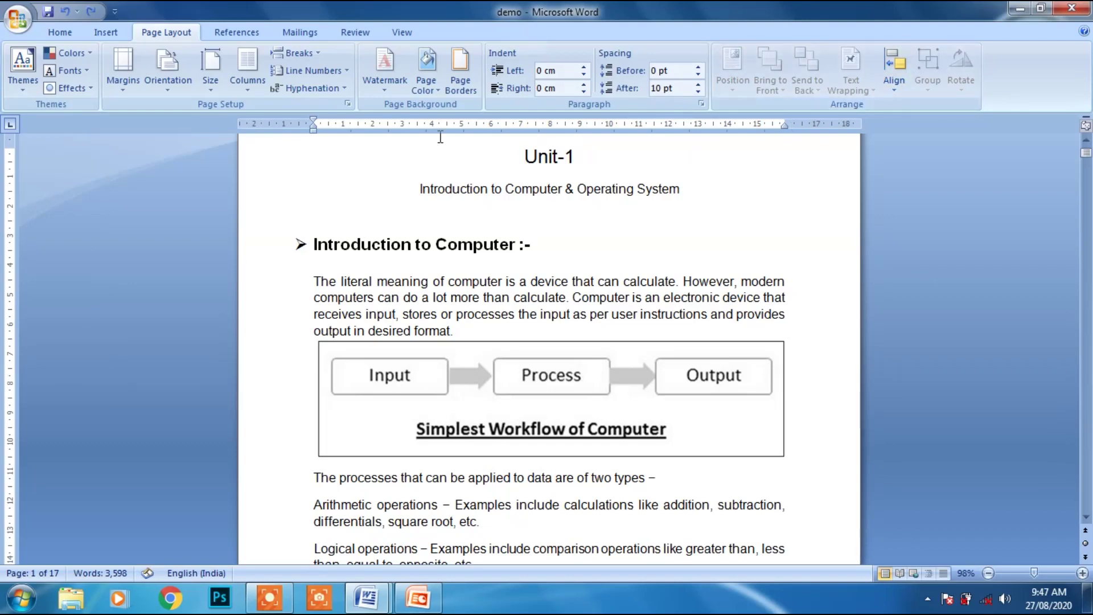
- Browse the References, Mailings and Review tabs and glance at the Protect Document options
click(232, 32)
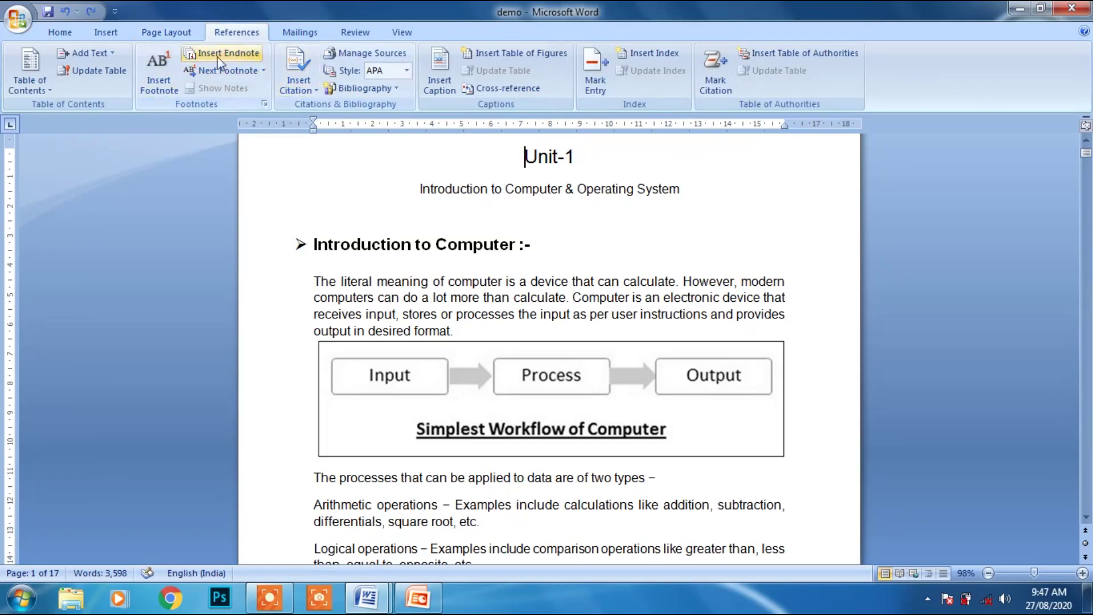
click(299, 32)
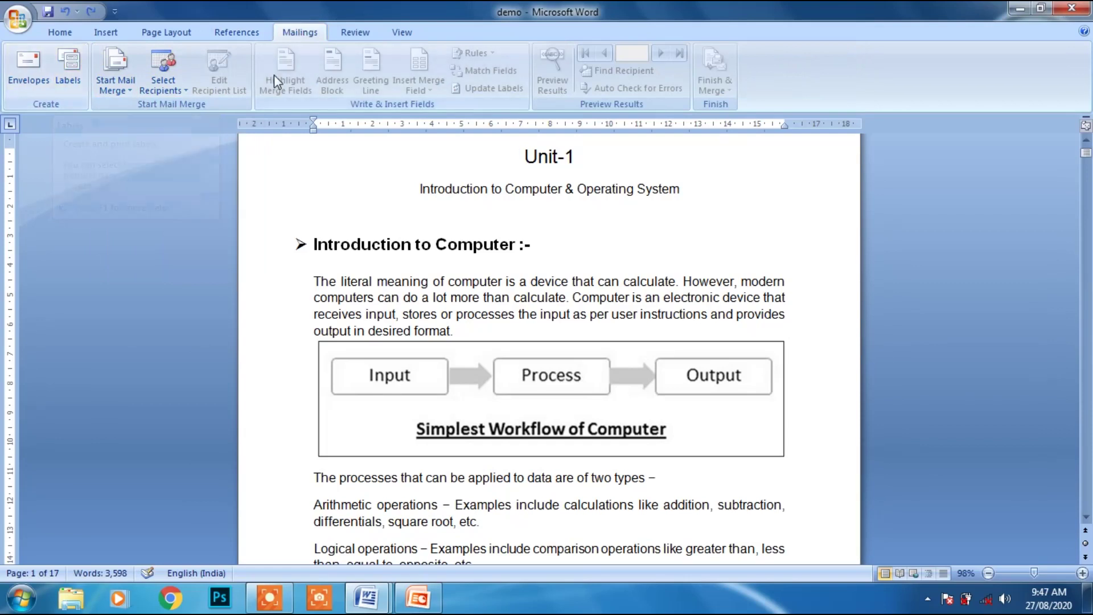
click(360, 39)
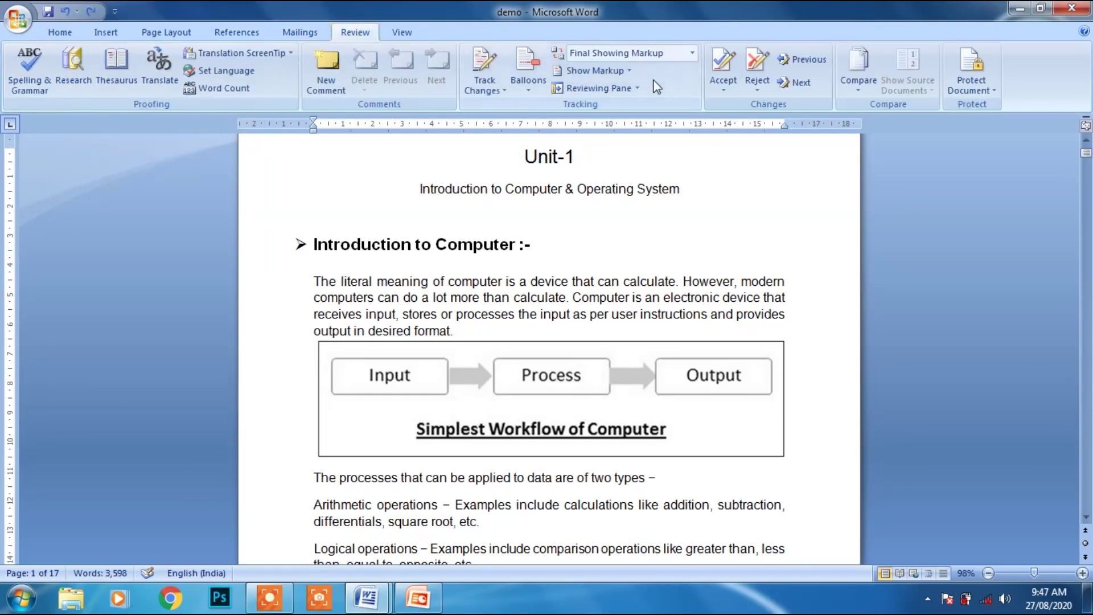
click(976, 100)
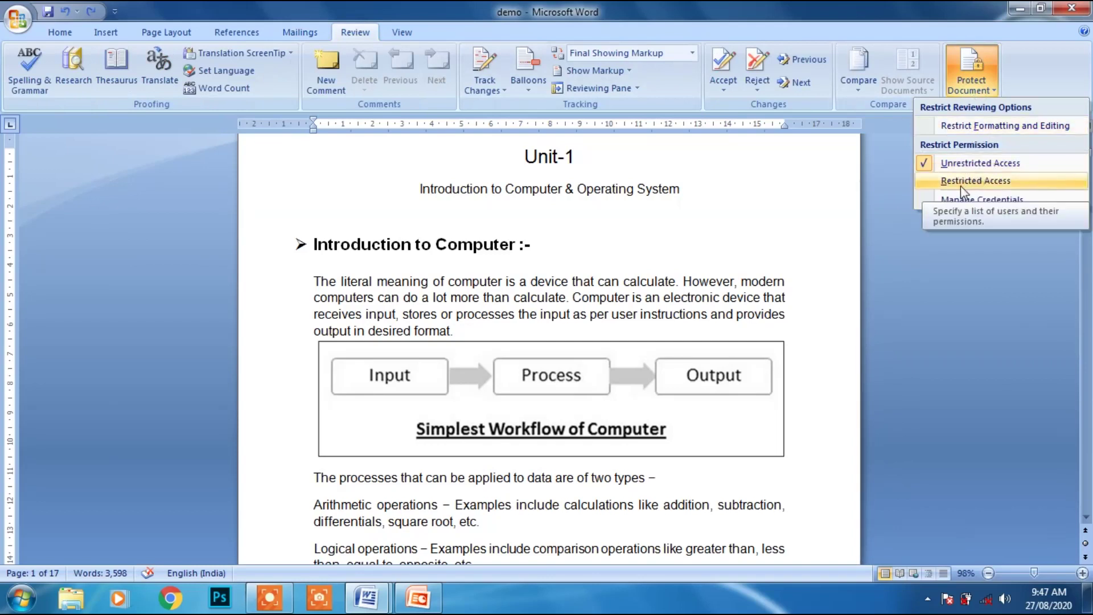
click(962, 88)
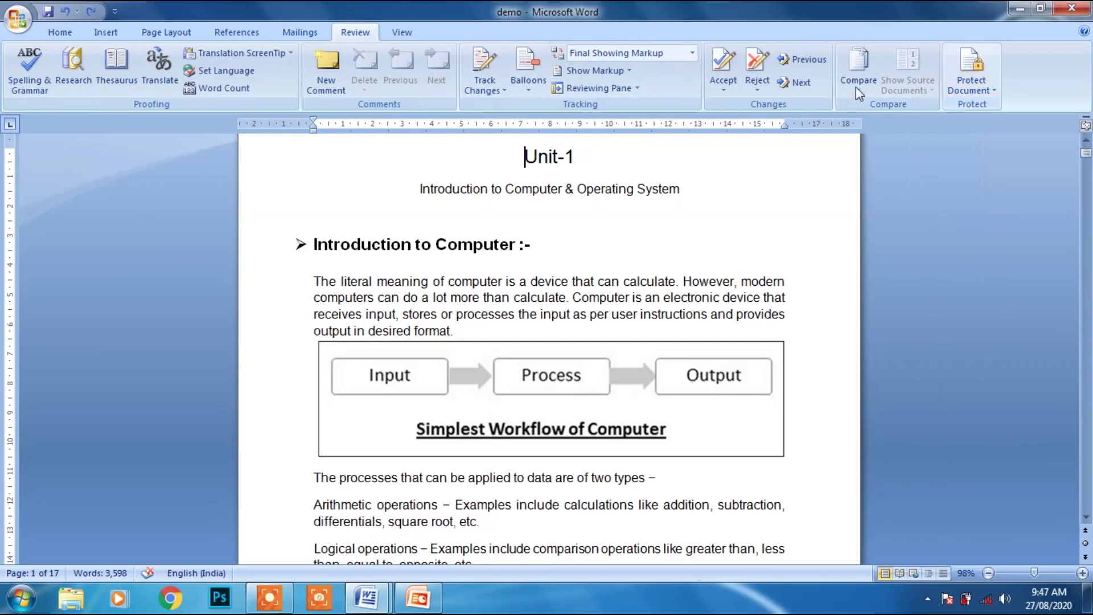
- Show the View tab's document view and zoom options, then return to the slide
click(408, 29)
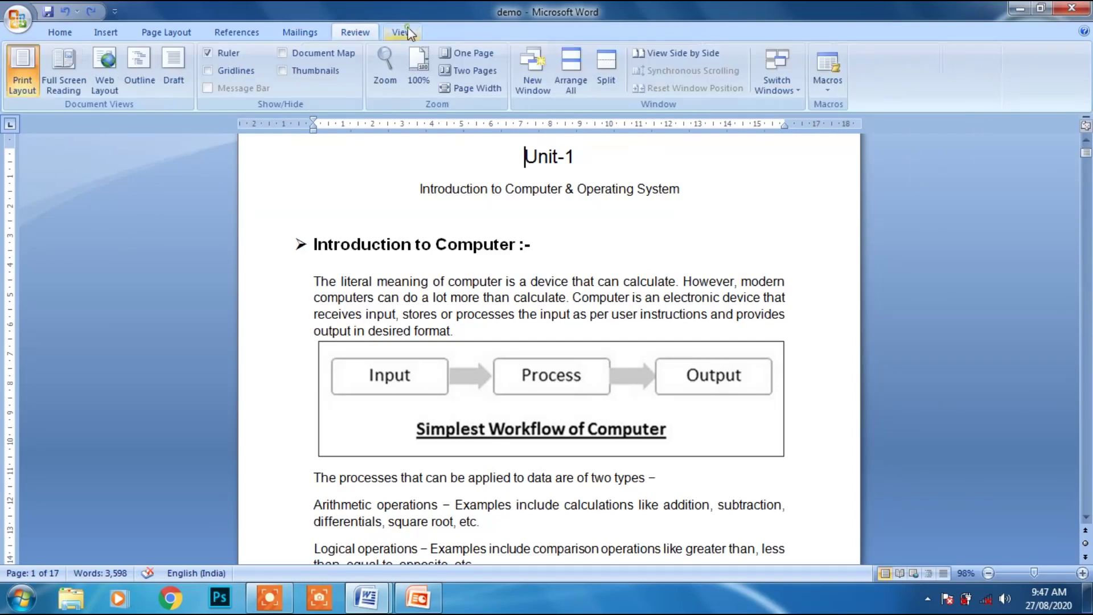
click(345, 34)
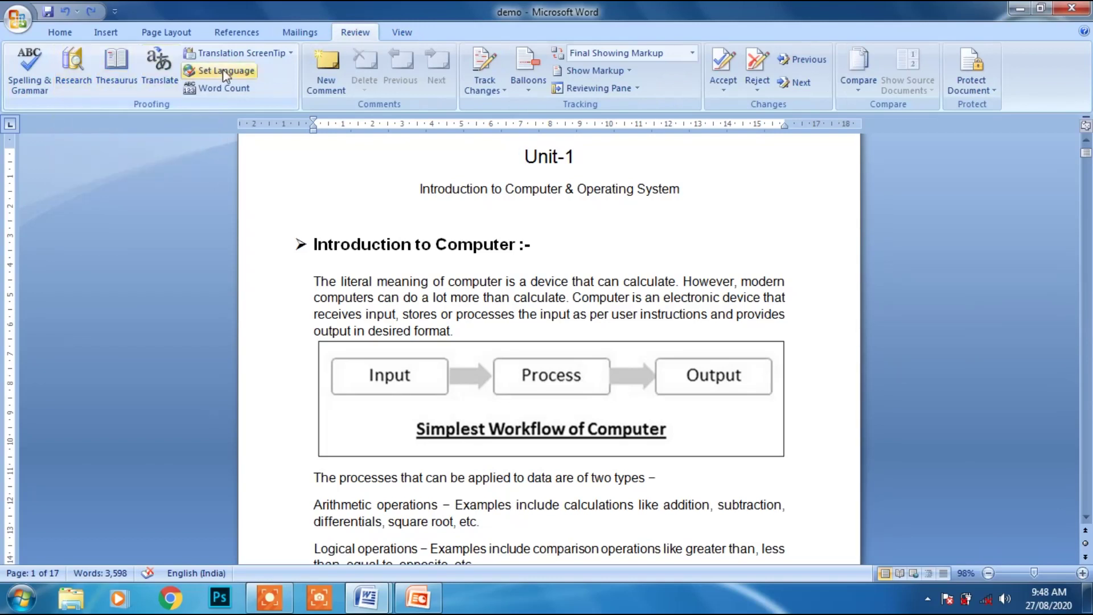
click(404, 34)
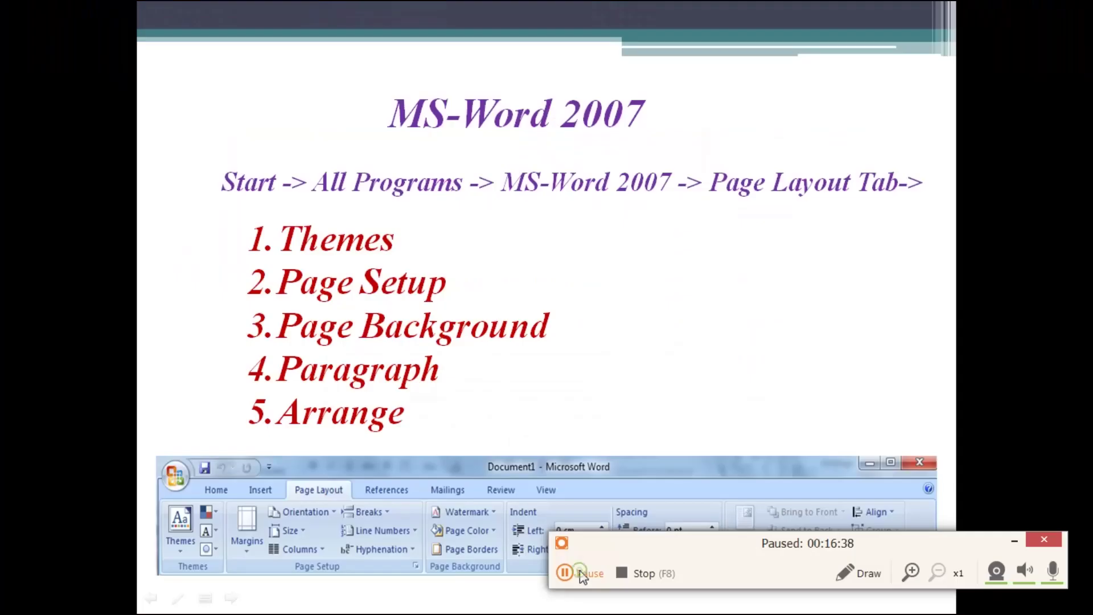
click(582, 575)
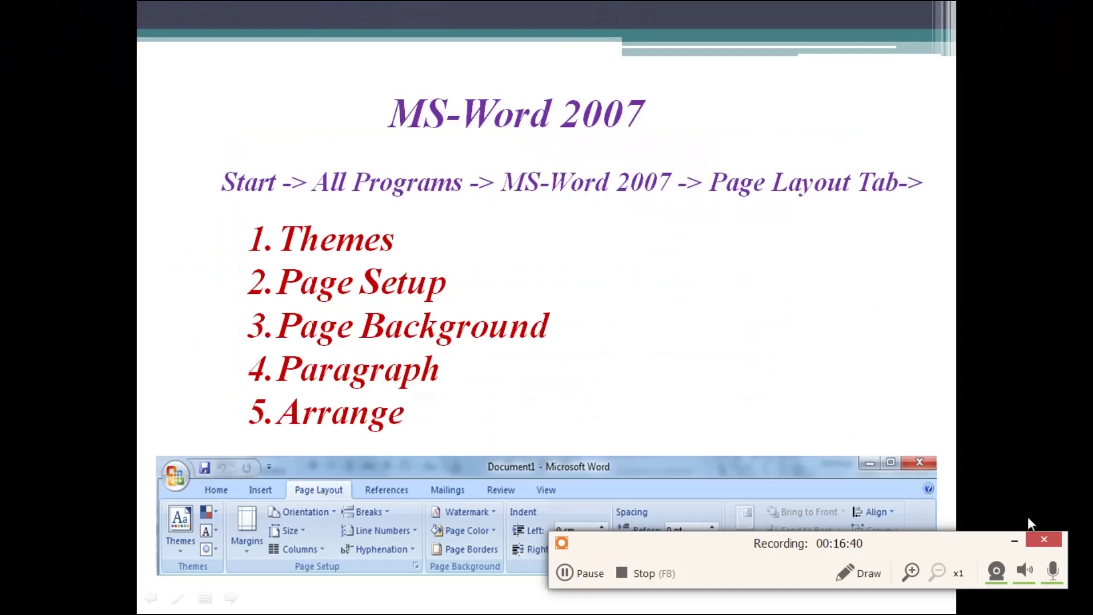
- Advance the slideshow to the closing Thank You slide
click(1015, 548)
click(1015, 547)
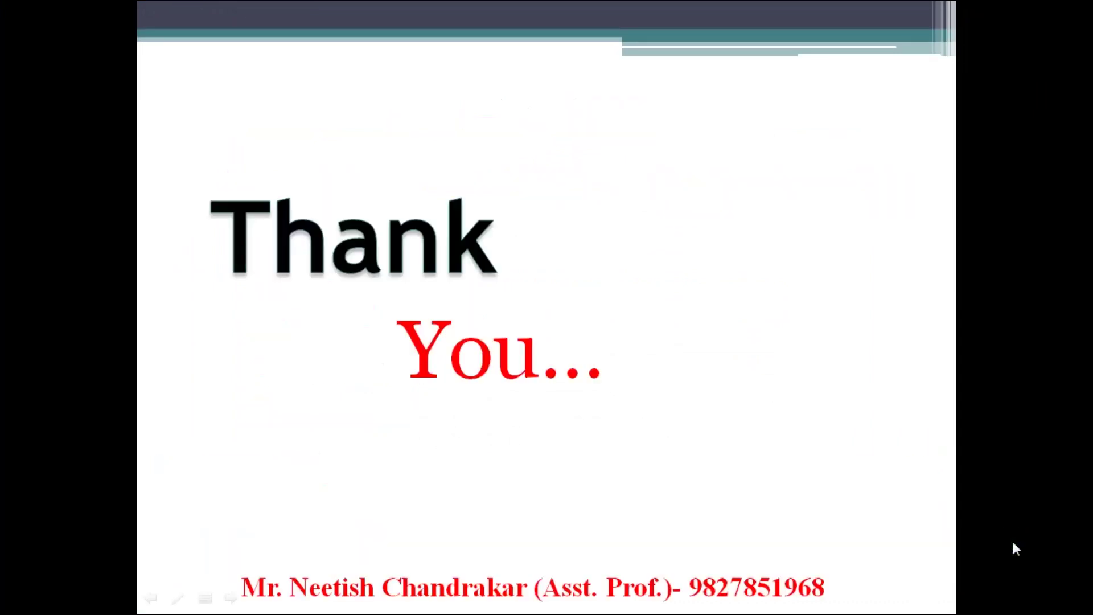